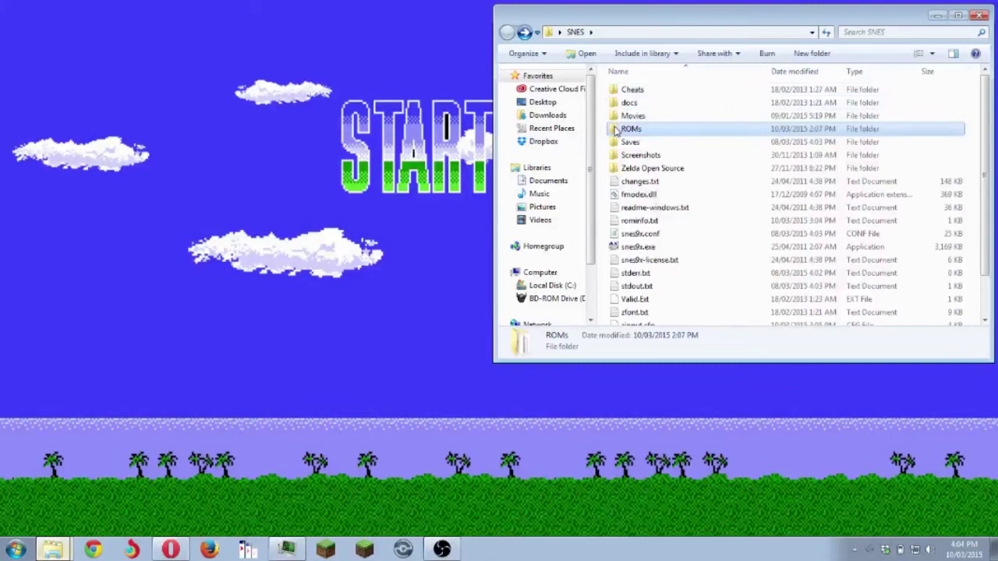
- Launch KDCEditor.exe from the Kirby's Editor folder inside the ROMs folder
{"action": "double_click", "coordinate": [615, 92]}
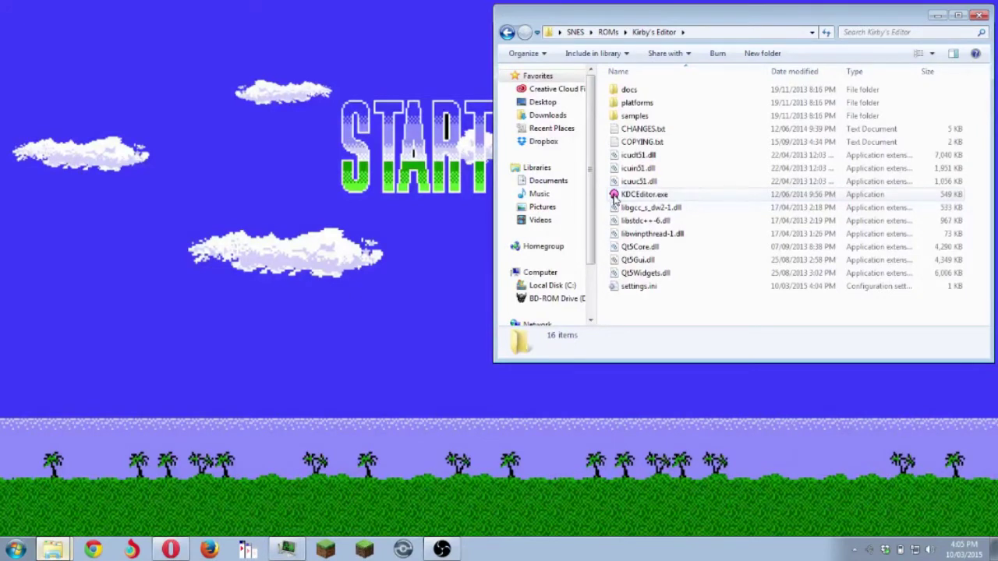
{"action": "left_click", "coordinate": [614, 197]}
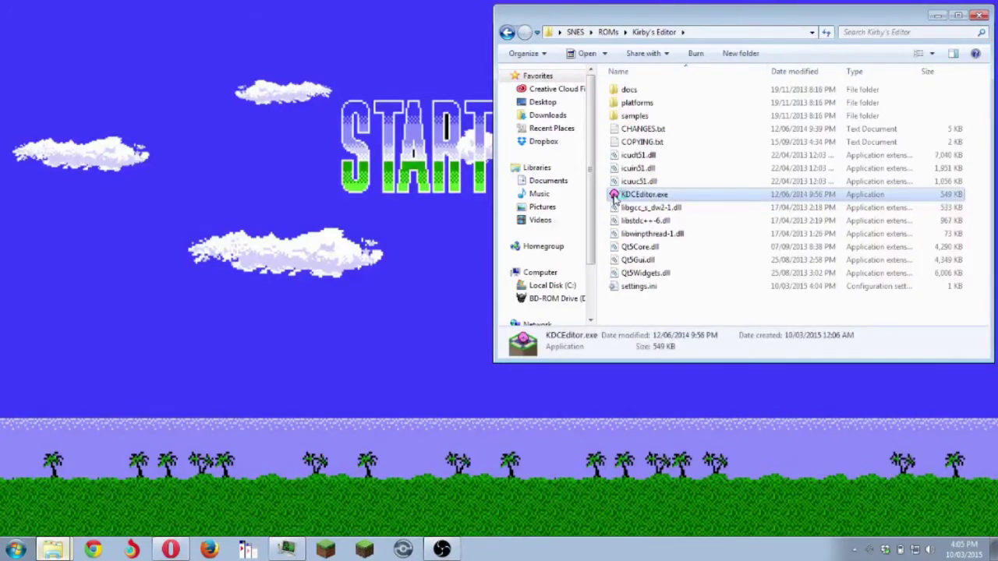
{"action": "double_click", "coordinate": [614, 195]}
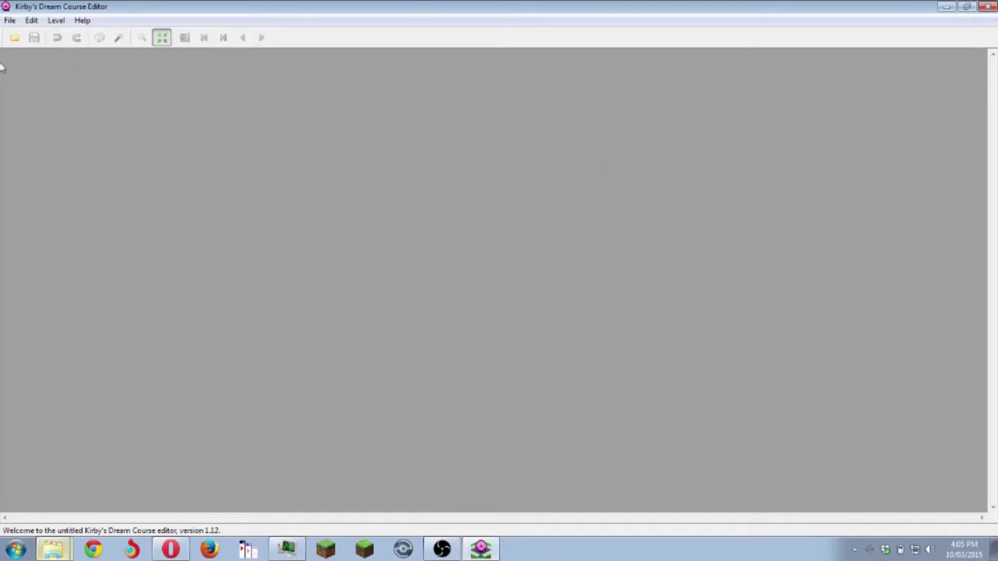
- Duplicate Kirby's Dream Course.smc within the ROMs folder while choosing a ROM to open
{"action": "left_click", "coordinate": [14, 38]}
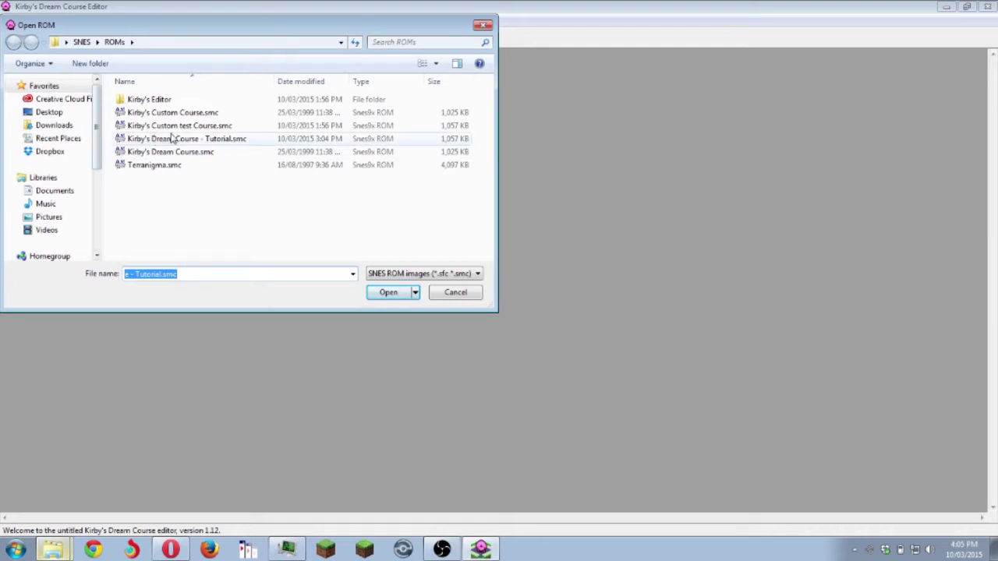
{"action": "left_click", "coordinate": [122, 153]}
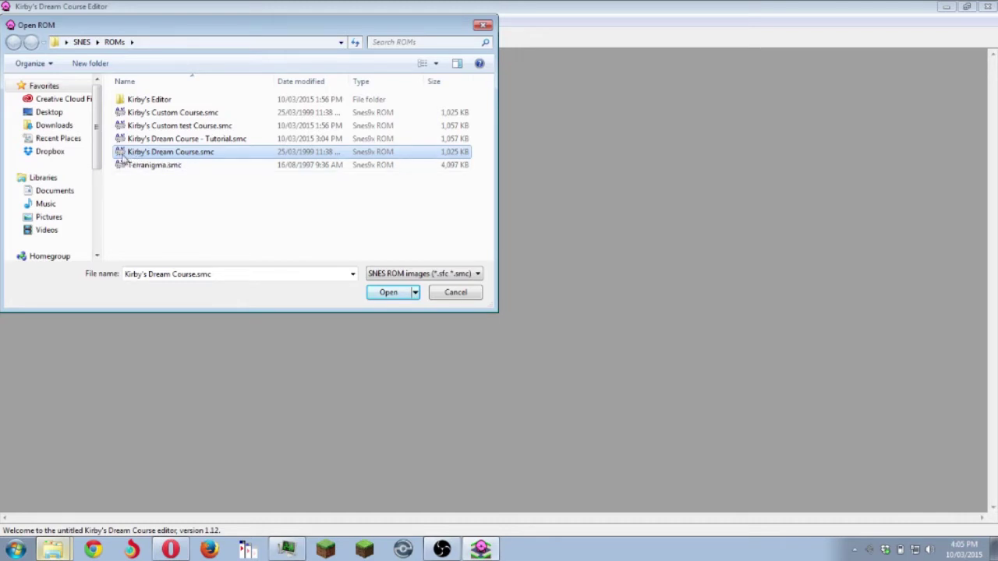
{"action": "right_click_drag", "start_coordinate": [121, 156], "coordinate": [130, 199]}
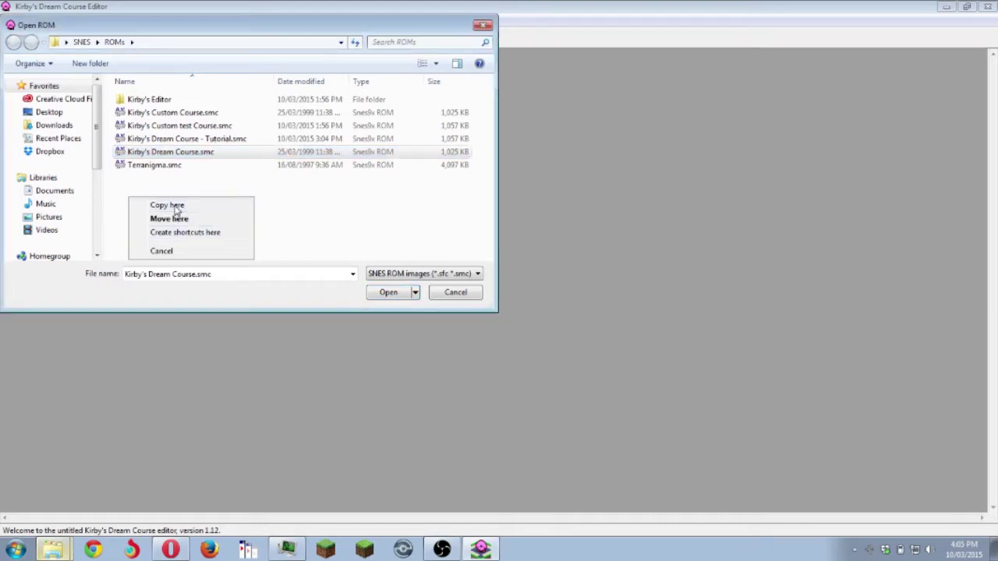
{"action": "left_click", "coordinate": [175, 205]}
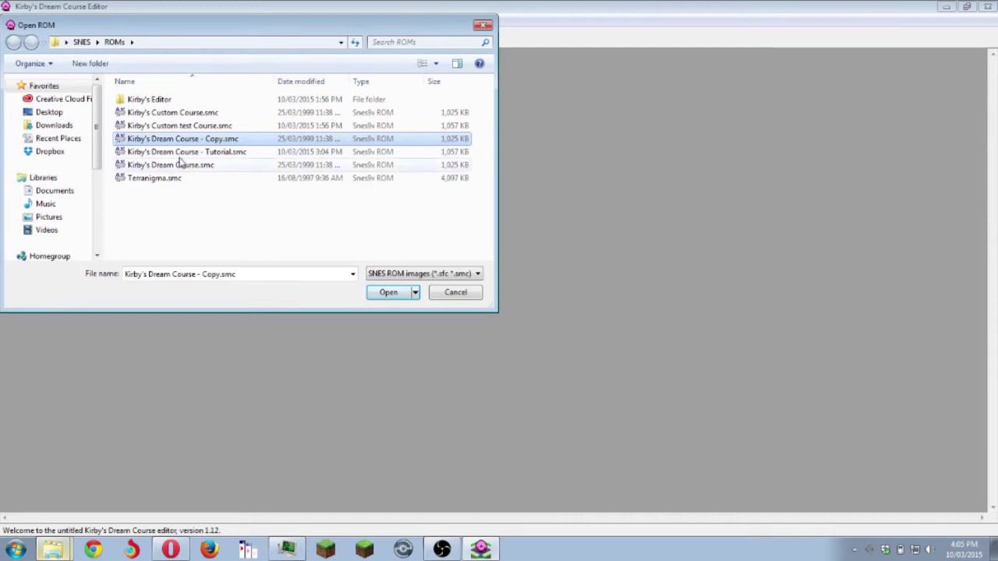
- Rename the copied ROM as Kirby's Dream Course toots.smc and open it for editing
{"action": "left_click", "coordinate": [218, 140]}
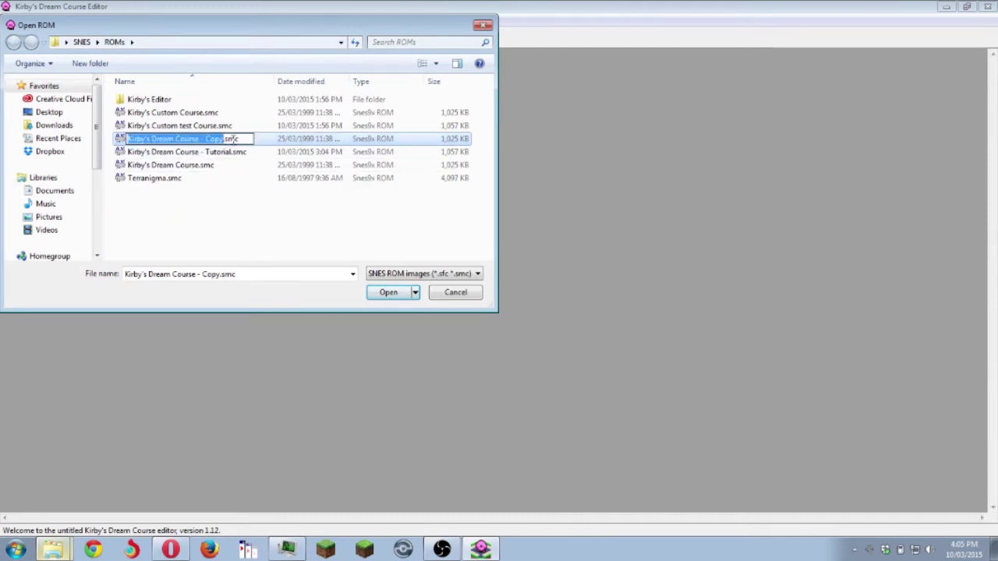
{"action": "left_click", "coordinate": [222, 139]}
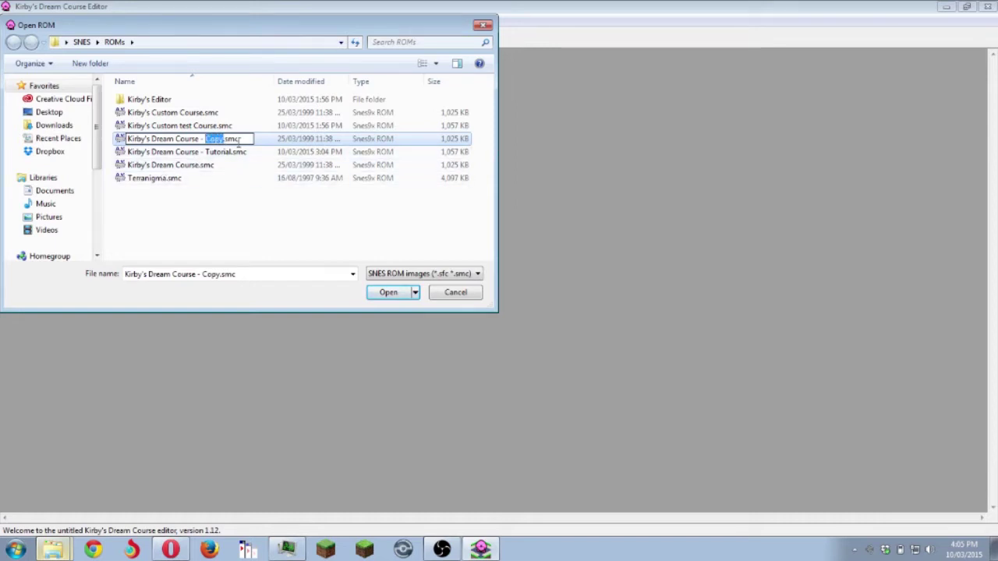
{"action": "key", "text": "BackSpace"}
{"action": "key", "text": "BackSpace"}
{"action": "key", "text": "BackSpace"}
{"action": "type", "text": "tools"}
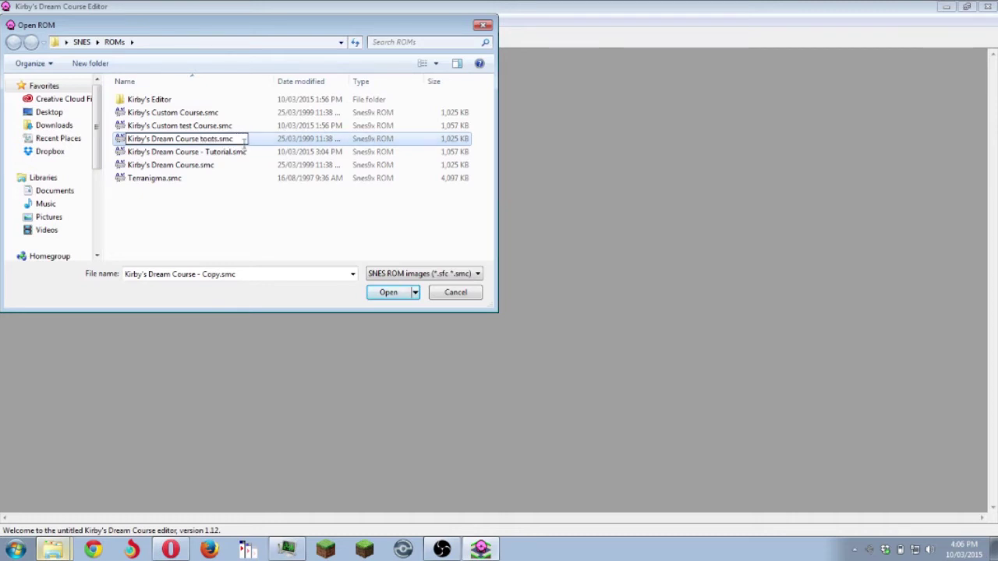
{"action": "left_click", "coordinate": [202, 226]}
{"action": "left_click", "coordinate": [170, 153]}
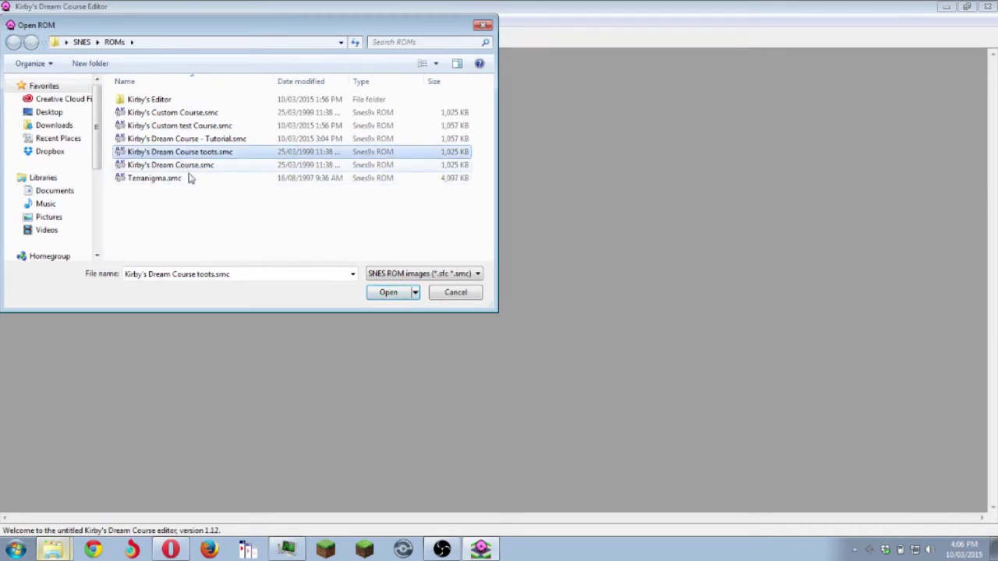
{"action": "left_click", "coordinate": [384, 295]}
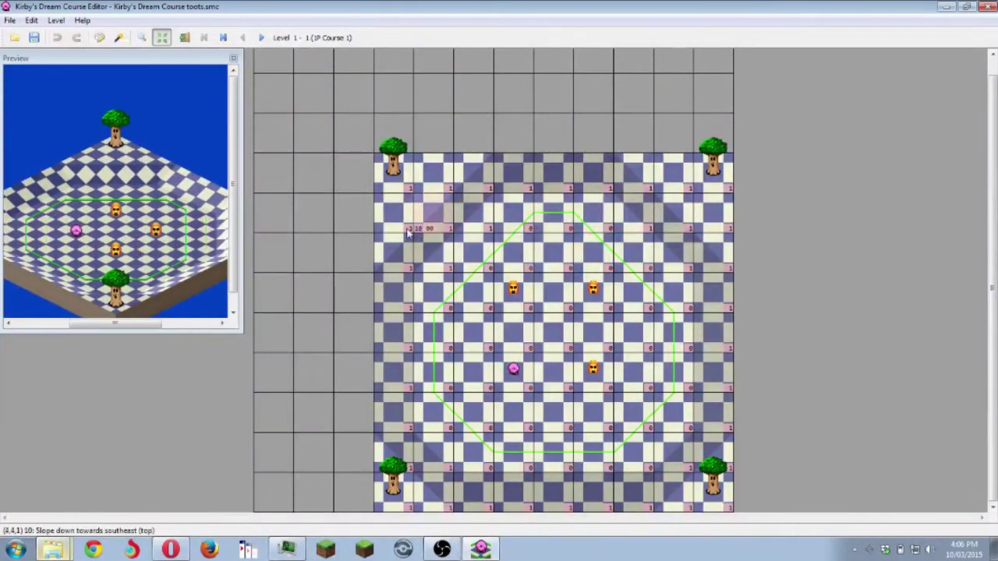
- Browse the available courses and load hole 1 of 2P Course 1
{"action": "left_click", "coordinate": [185, 38]}
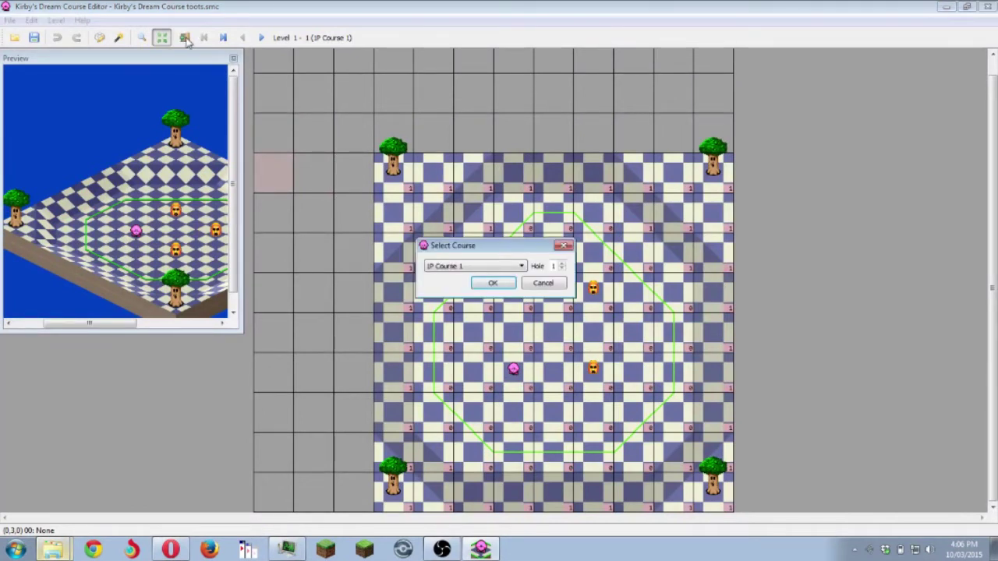
{"action": "left_click", "coordinate": [460, 266]}
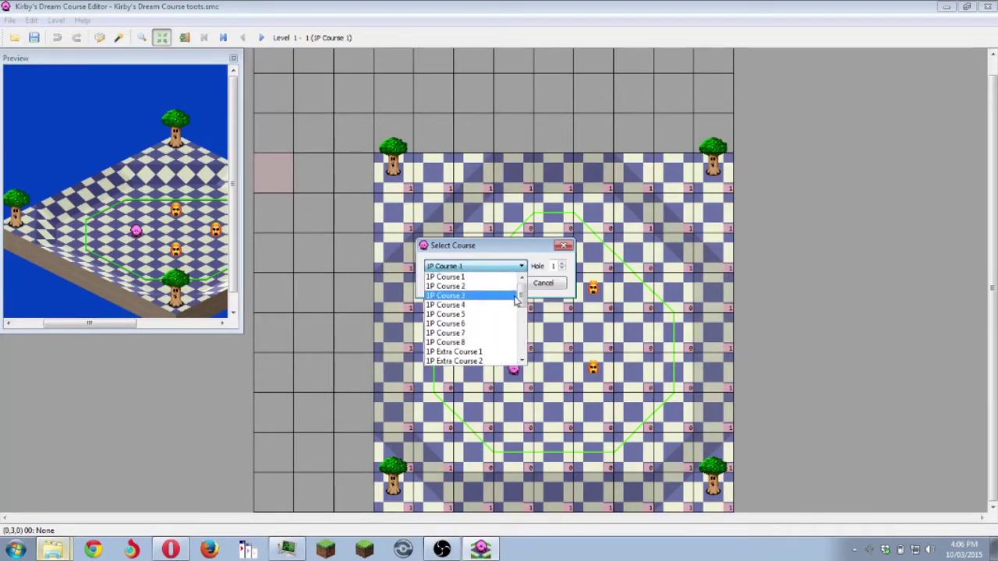
{"action": "left_click_drag", "start_coordinate": [522, 300], "coordinate": [525, 337]}
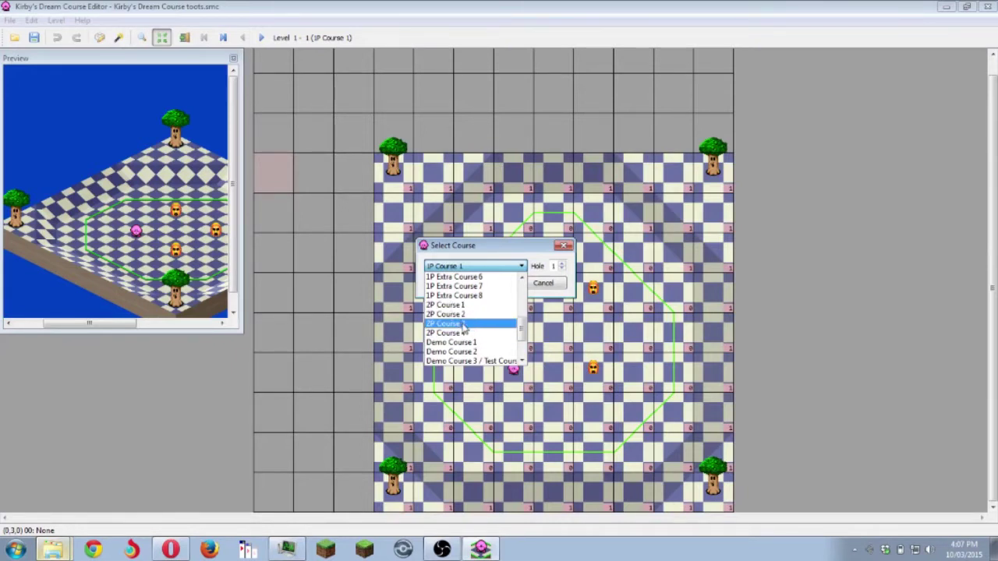
{"action": "scroll", "coordinate": [467, 308], "scroll_direction": "down", "scroll_amount": 2}
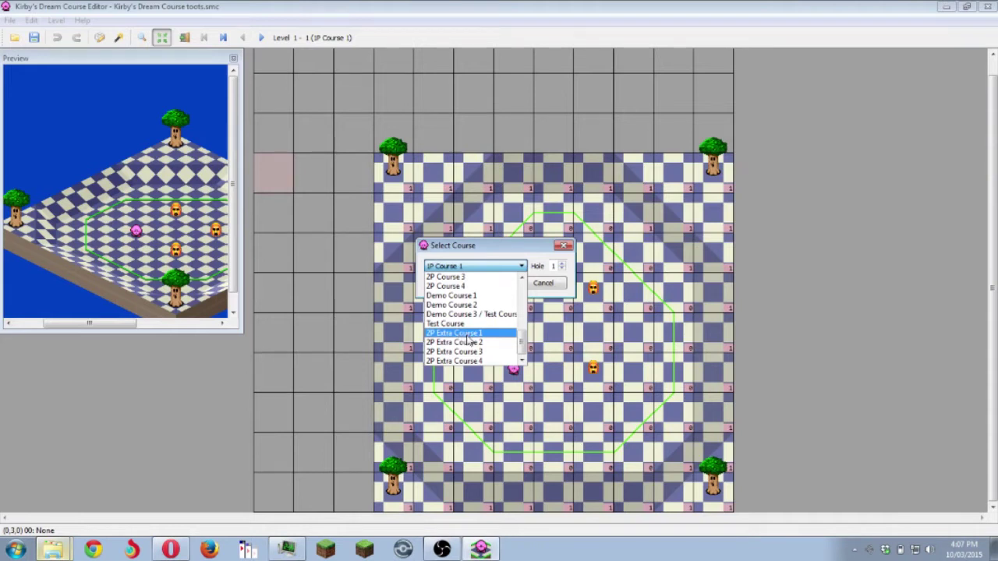
{"action": "scroll", "coordinate": [470, 340], "scroll_direction": "up", "scroll_amount": 2}
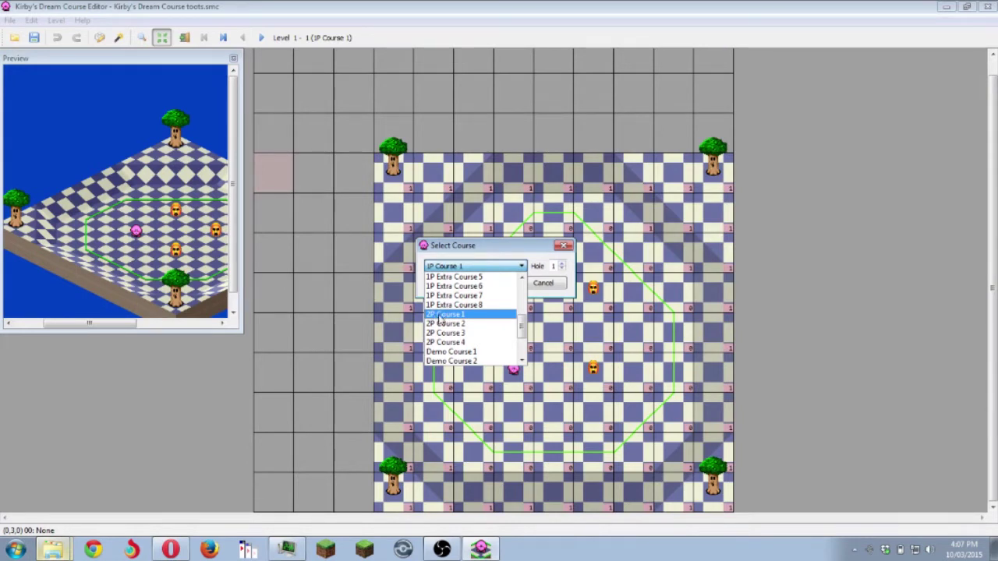
{"action": "left_click", "coordinate": [447, 315]}
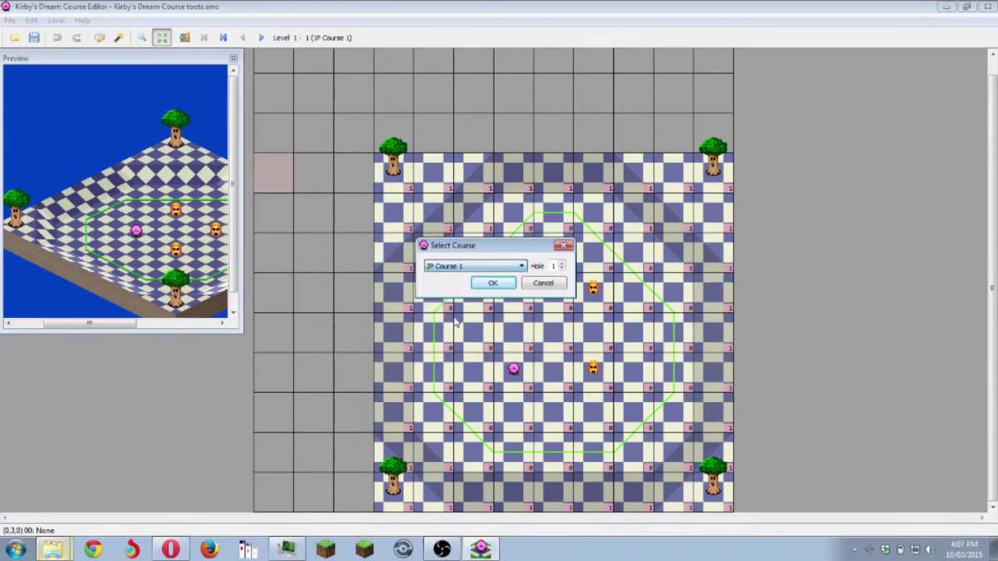
{"action": "left_click", "coordinate": [460, 269]}
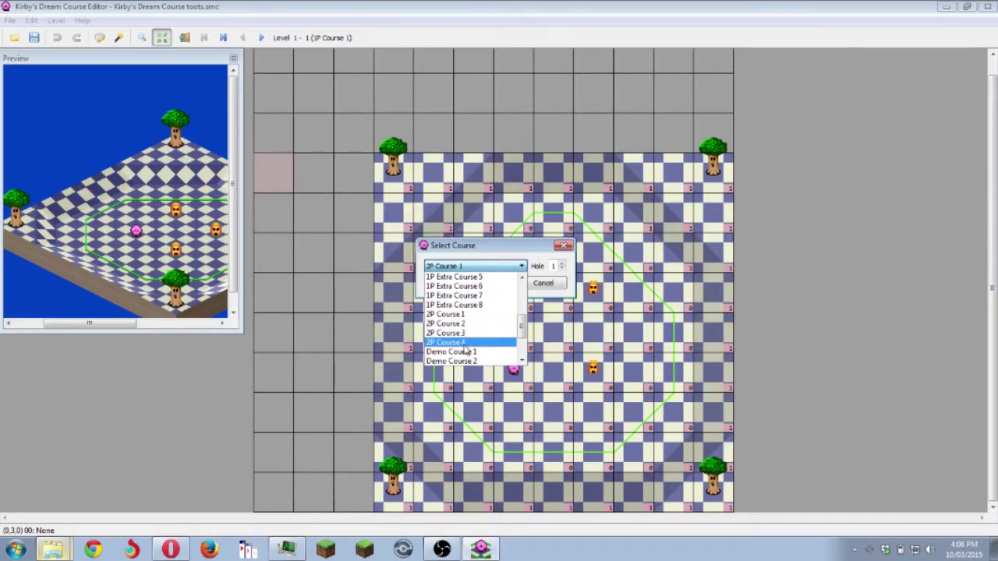
{"action": "left_click", "coordinate": [464, 317]}
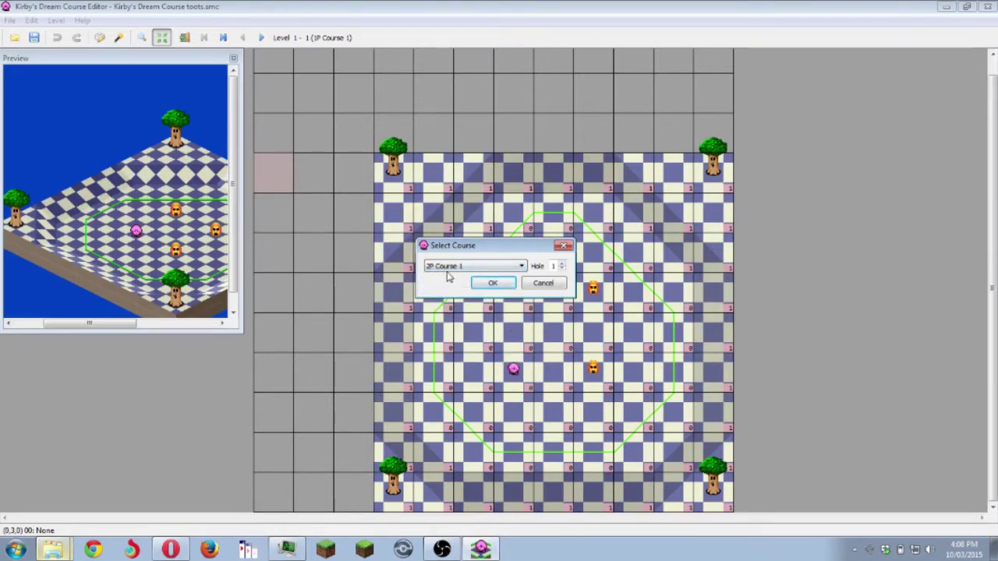
{"action": "left_click", "coordinate": [562, 263]}
{"action": "left_click", "coordinate": [564, 269]}
{"action": "left_click", "coordinate": [493, 284]}
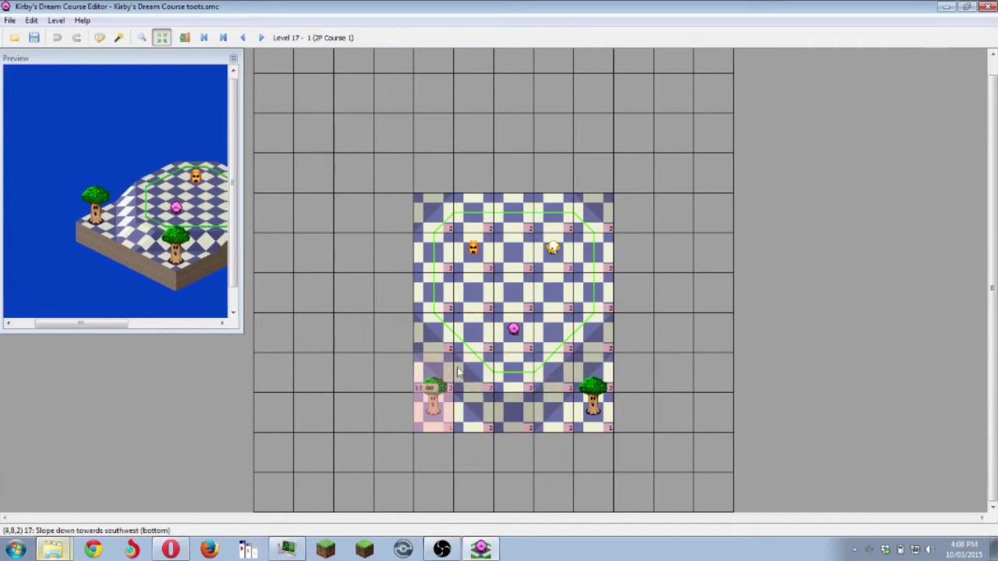
- Inspect individual course tiles, including Kirby's start, the yellow object's tile and the northwest corner tile with its bumper
{"action": "left_click", "coordinate": [513, 329]}
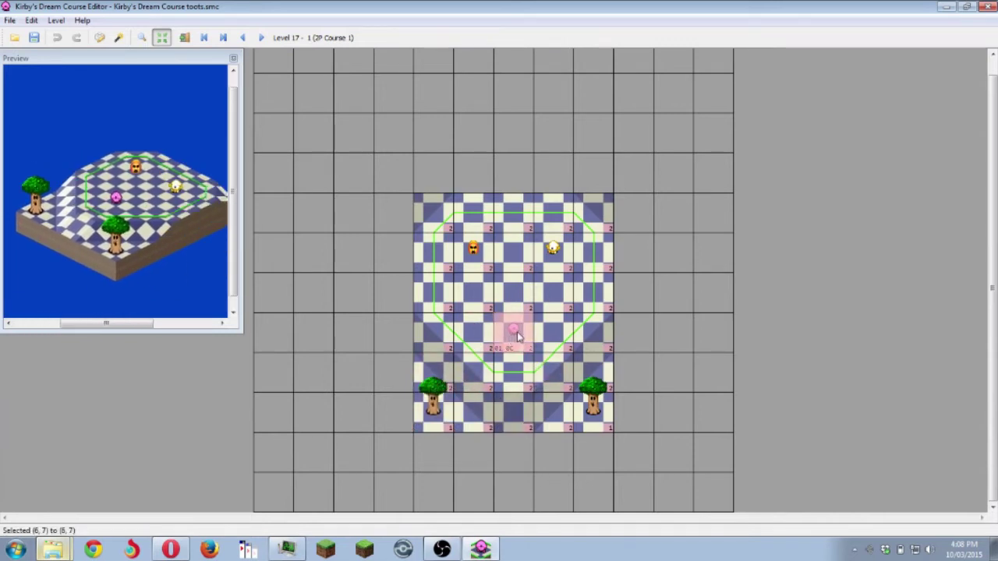
{"action": "left_click", "coordinate": [554, 261]}
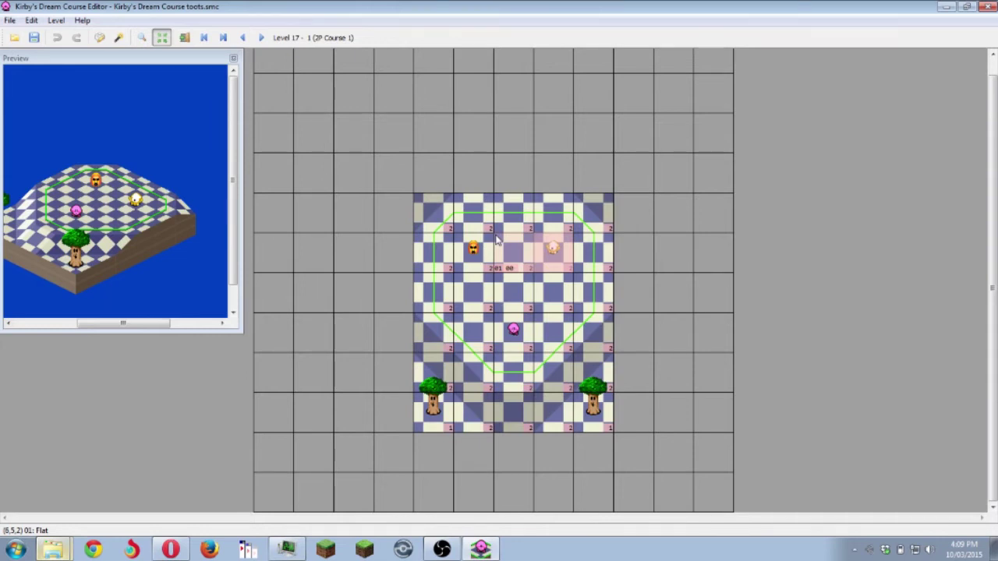
{"action": "left_click", "coordinate": [519, 229]}
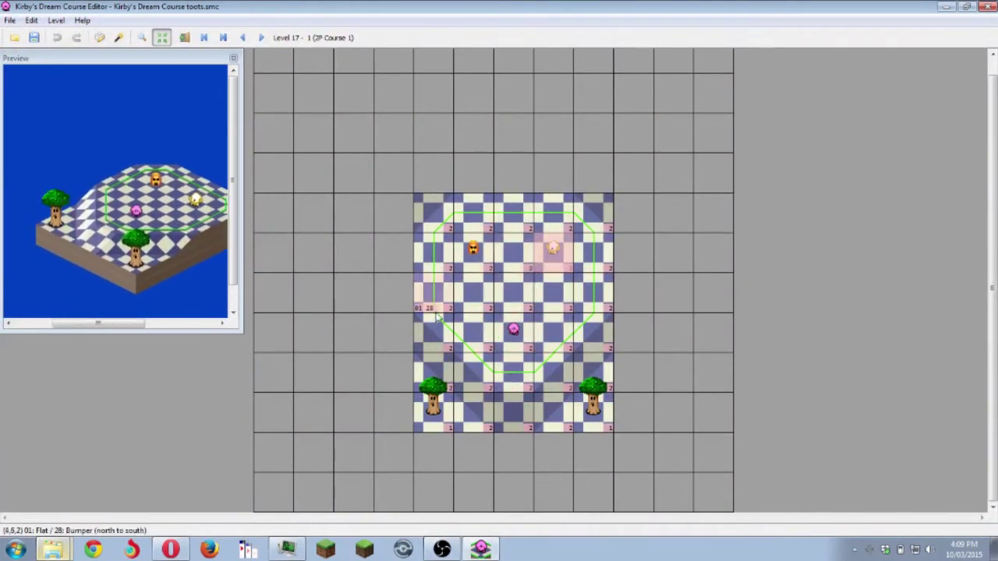
{"action": "left_click", "coordinate": [431, 222]}
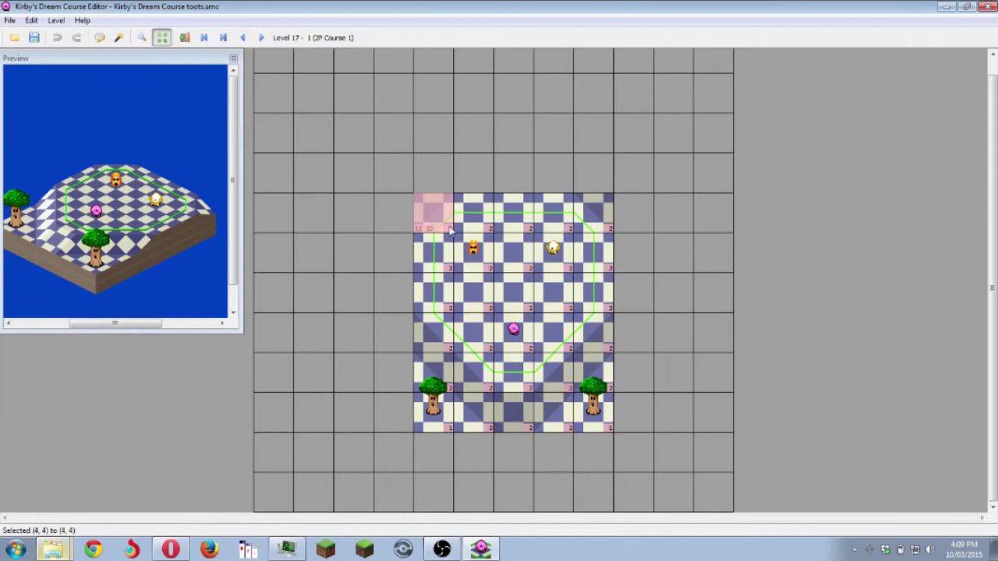
{"action": "left_click", "coordinate": [472, 228]}
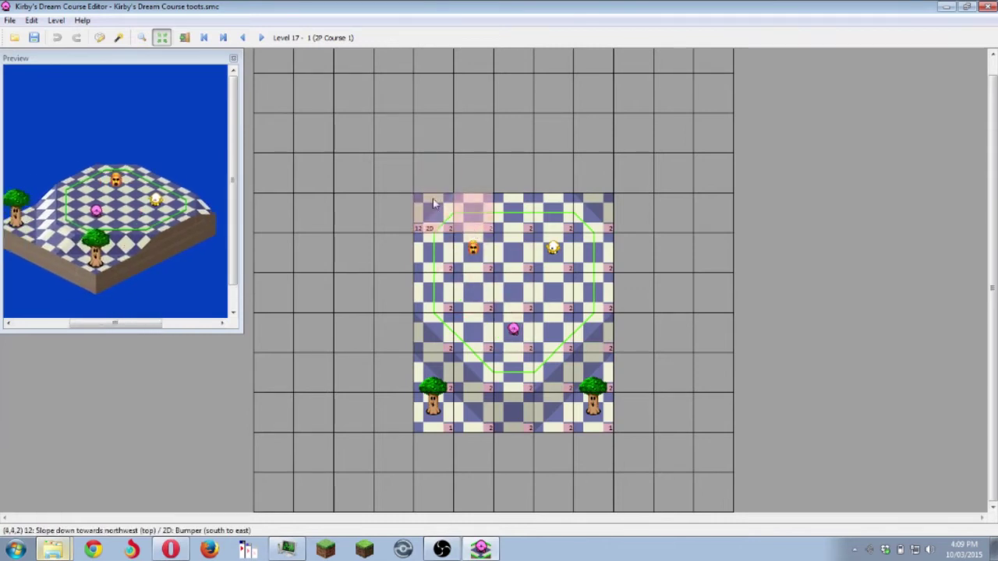
{"action": "left_click", "coordinate": [439, 207]}
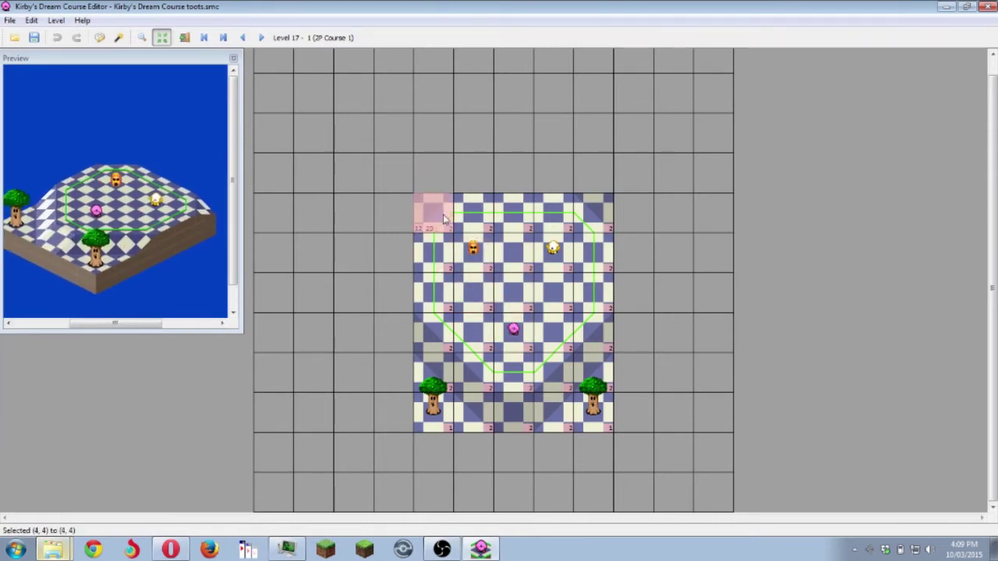
- View the northwest corner tile's terrain, height, obstacle and rendering properties and close them without changes
{"action": "double_click", "coordinate": [442, 203]}
{"action": "left_click", "coordinate": [527, 339]}
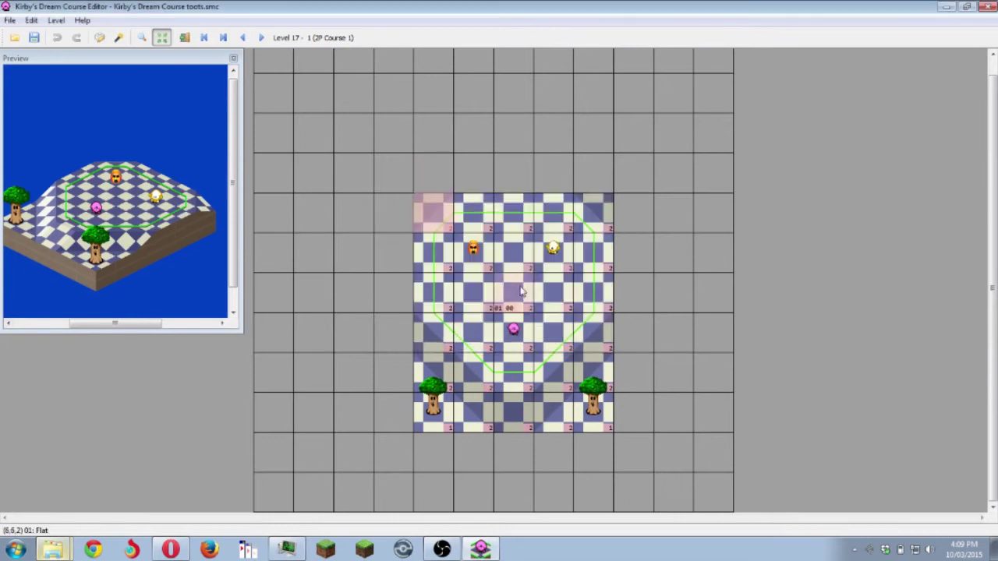
{"action": "double_click", "coordinate": [436, 212]}
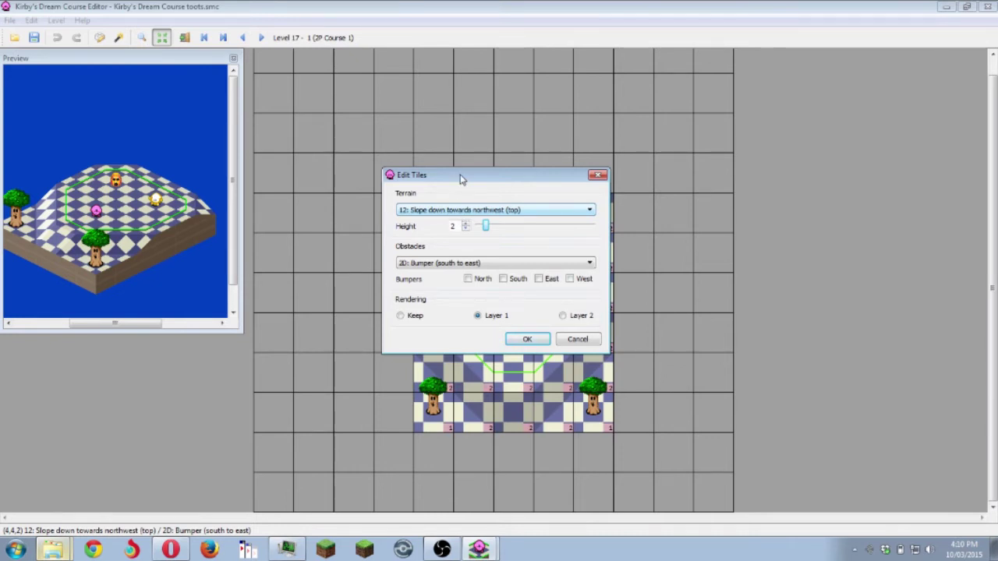
{"action": "left_click_drag", "start_coordinate": [459, 175], "coordinate": [707, 193]}
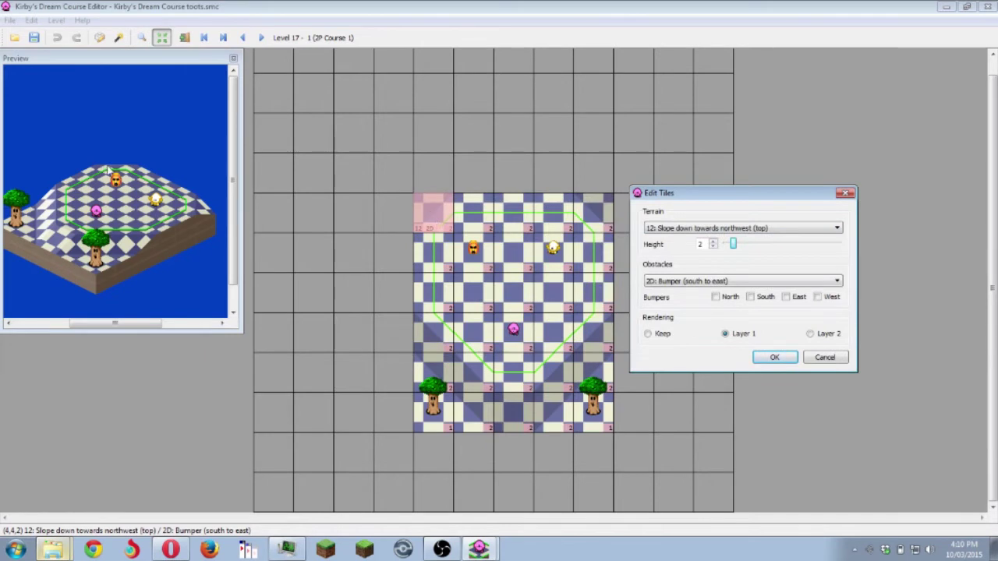
{"action": "left_click", "coordinate": [828, 359]}
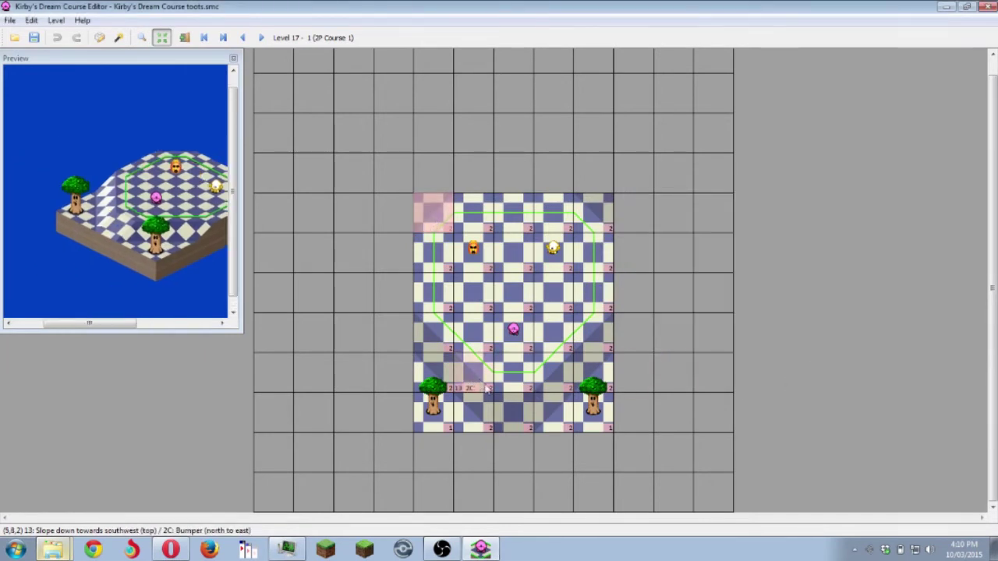
- Try out the height and rendering layer settings on the middle tile of the southernmost row, ending on Layer 1
{"action": "left_click", "coordinate": [515, 414]}
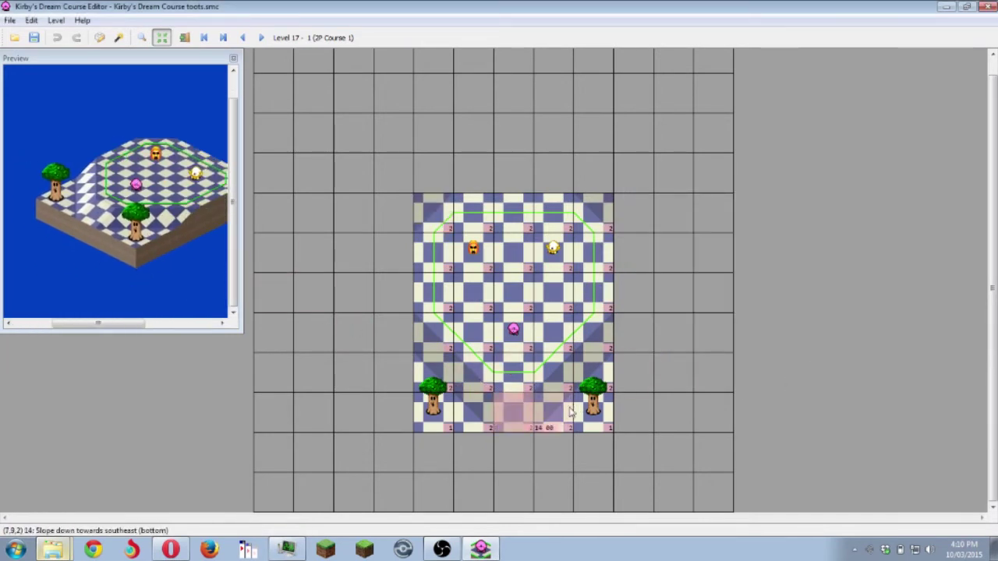
{"action": "double_click", "coordinate": [520, 412]}
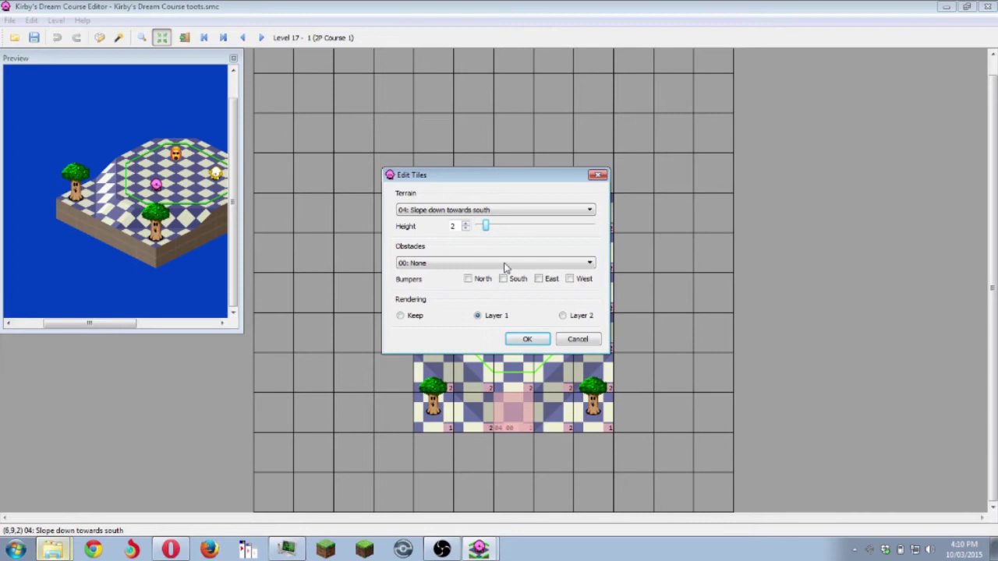
{"action": "left_click", "coordinate": [465, 228]}
{"action": "left_click", "coordinate": [467, 224]}
{"action": "left_click", "coordinate": [466, 224]}
{"action": "left_click", "coordinate": [560, 317]}
{"action": "left_click", "coordinate": [487, 319]}
{"action": "left_click", "coordinate": [529, 339]}
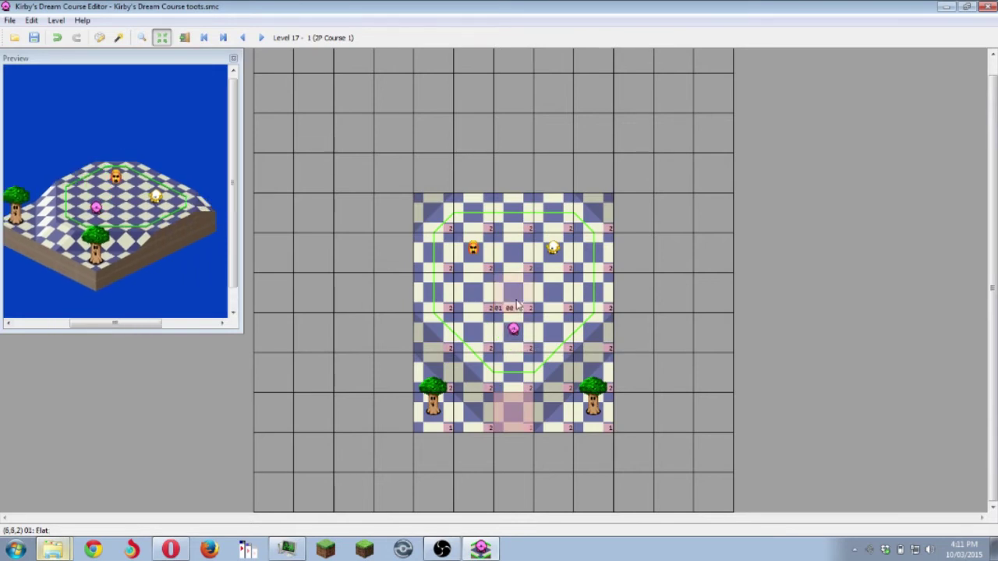
- Select every tile of the existing course, from the northwest to the southeast corner, and delete them all
{"action": "left_click", "coordinate": [473, 250]}
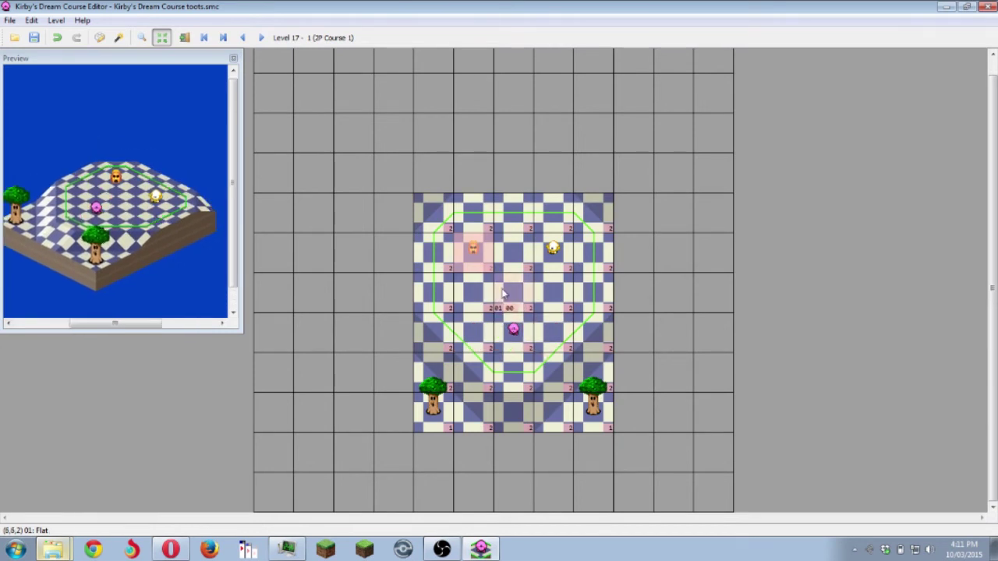
{"action": "left_click_drag", "start_coordinate": [561, 253], "coordinate": [483, 325]}
{"action": "left_click", "coordinate": [429, 248]}
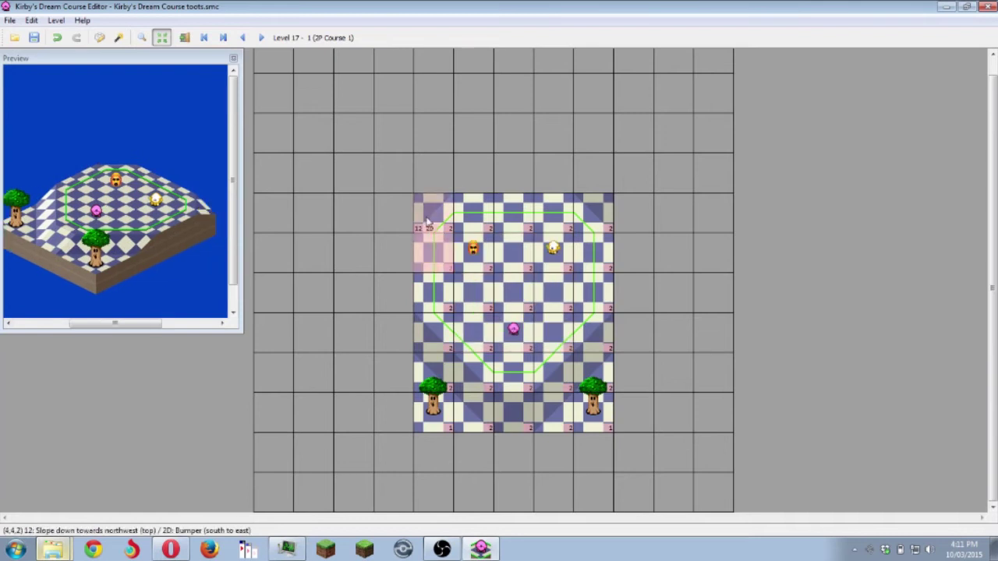
{"action": "left_click_drag", "start_coordinate": [427, 220], "coordinate": [592, 409]}
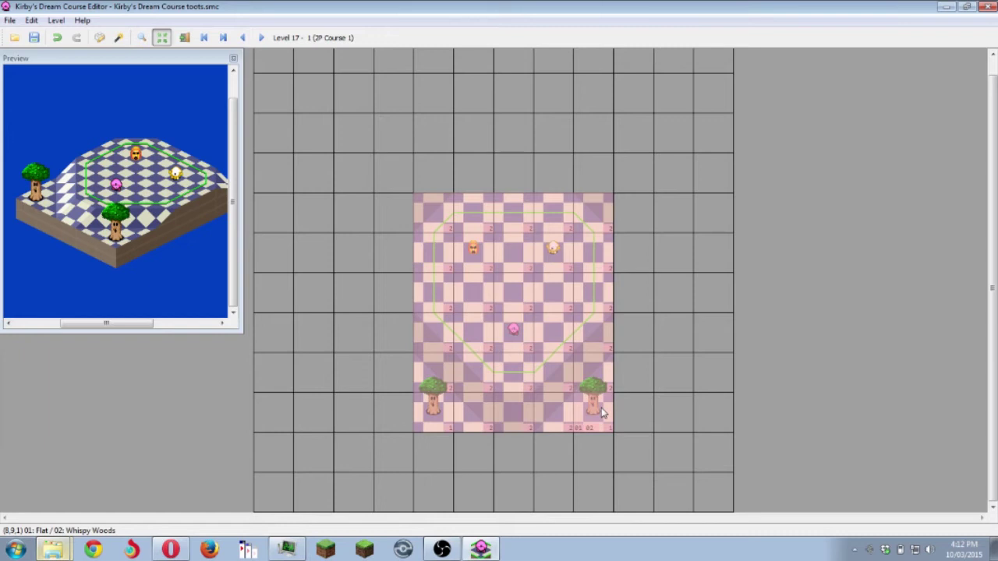
{"action": "left_click", "coordinate": [606, 400]}
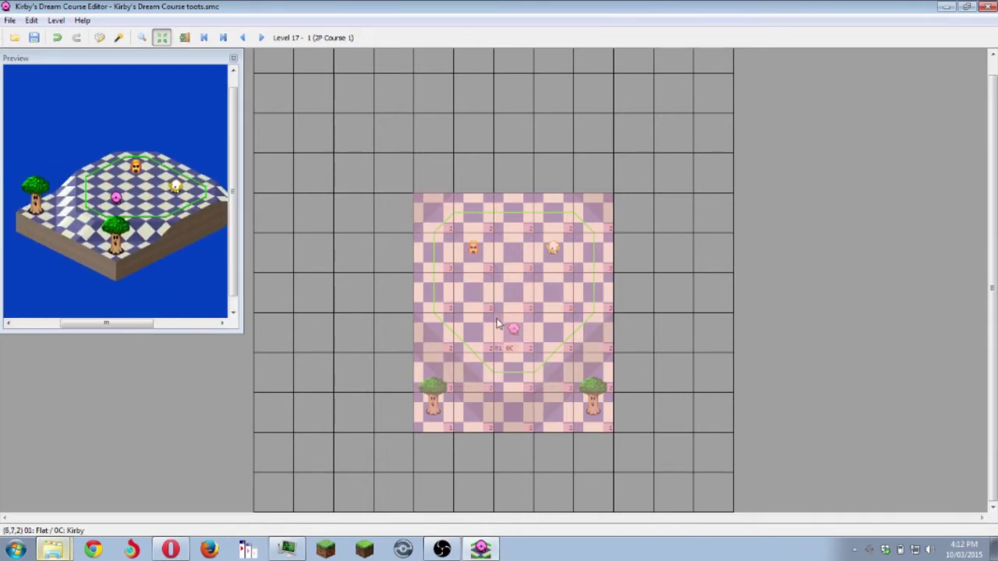
{"action": "key", "text": "Delete"}
{"action": "scroll", "coordinate": [492, 316], "scroll_direction": "up", "scroll_amount": 1}
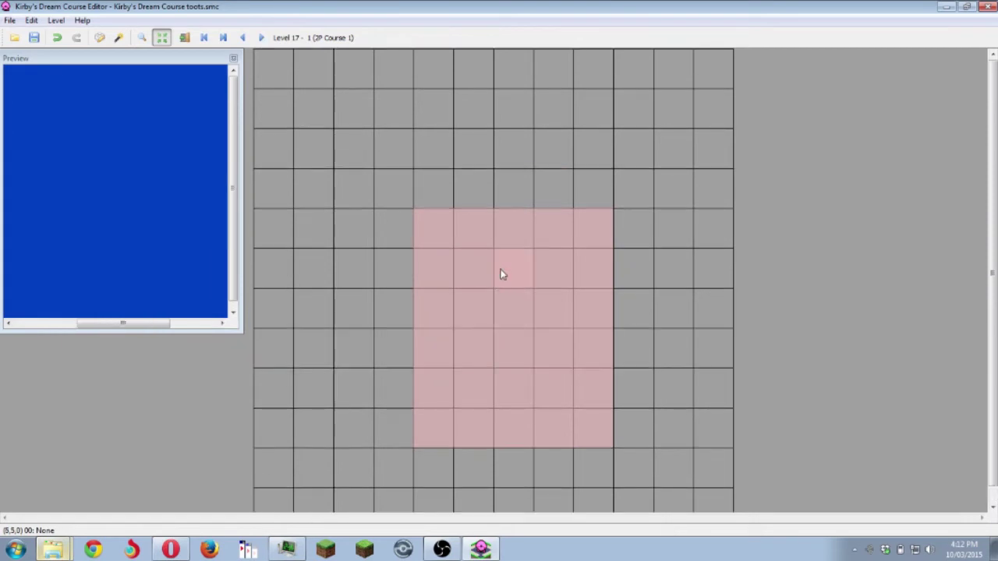
{"action": "scroll", "coordinate": [503, 275], "scroll_direction": "down", "scroll_amount": 1}
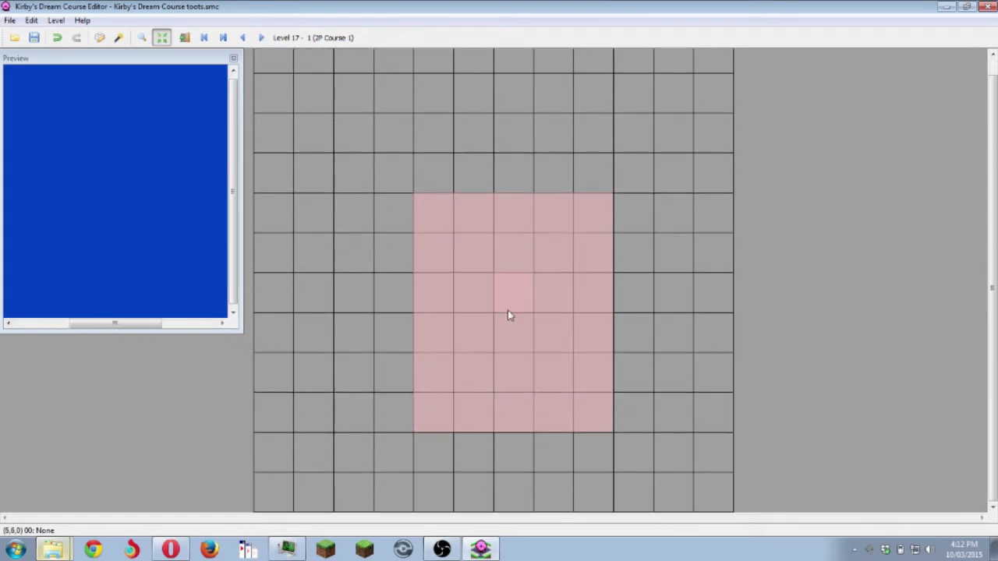
- Fill the entire empty grid with 01: Flat terrain at height 5 on rendering Layer 1
{"action": "left_click", "coordinate": [689, 382]}
{"action": "double_click", "coordinate": [269, 74]}
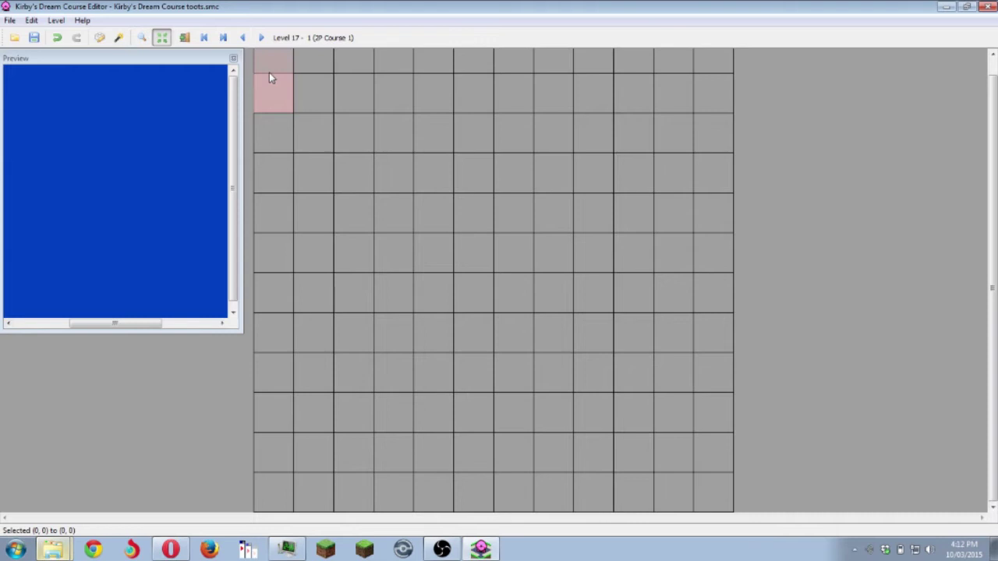
{"action": "left_click", "coordinate": [578, 339]}
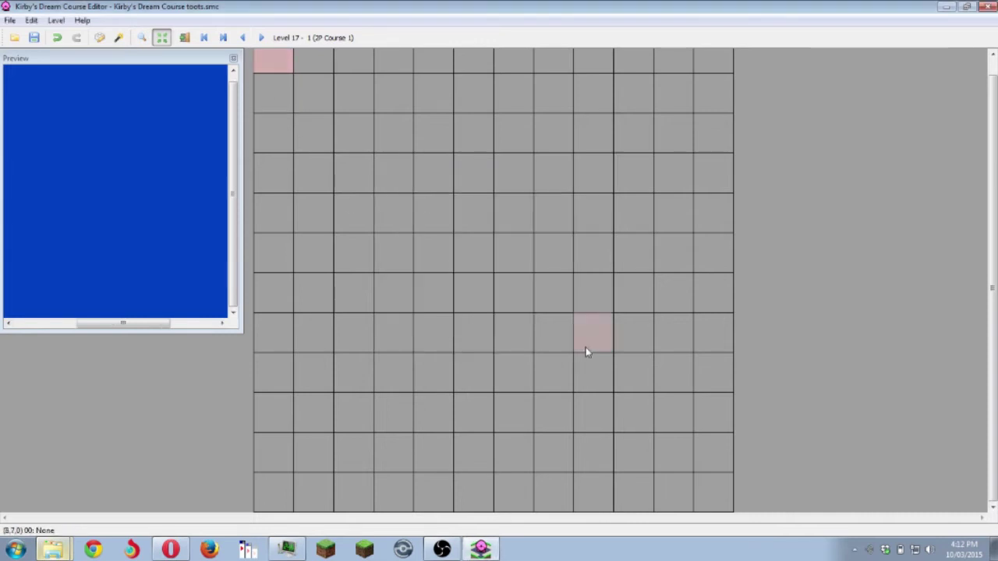
{"action": "scroll", "coordinate": [705, 156], "scroll_direction": "up", "scroll_amount": 1}
{"action": "left_click_drag", "start_coordinate": [712, 77], "coordinate": [289, 492]}
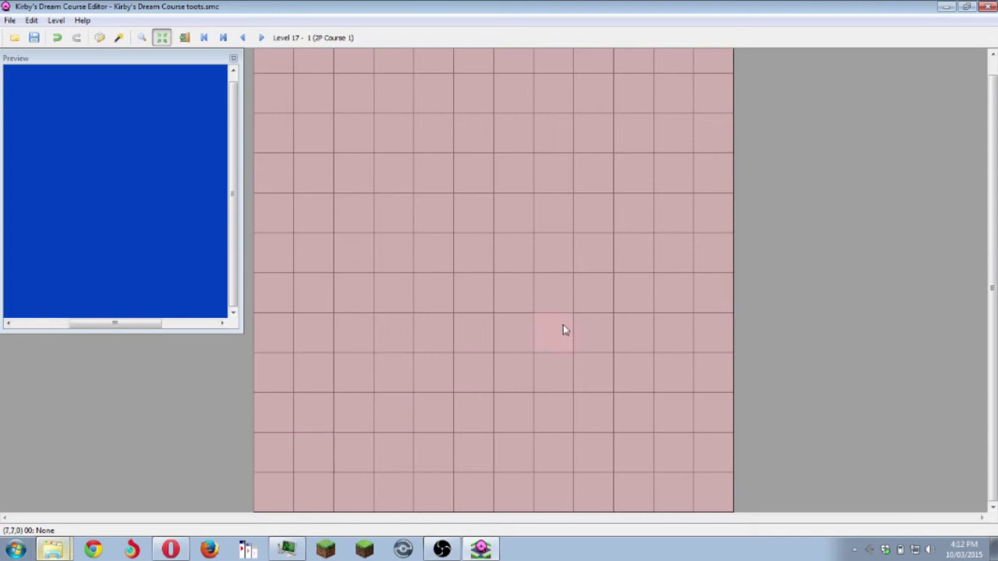
{"action": "double_click", "coordinate": [543, 331]}
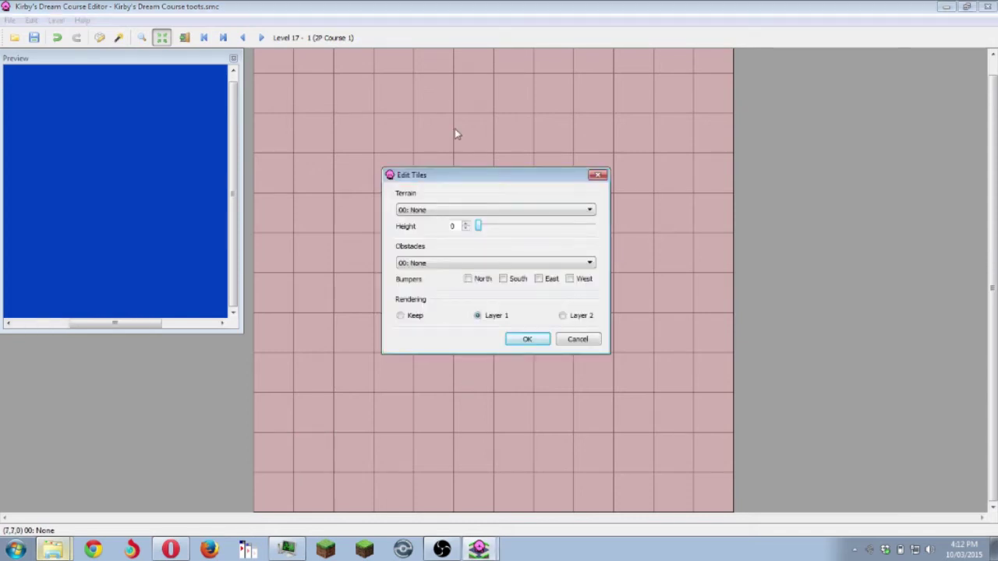
{"action": "left_click", "coordinate": [473, 210]}
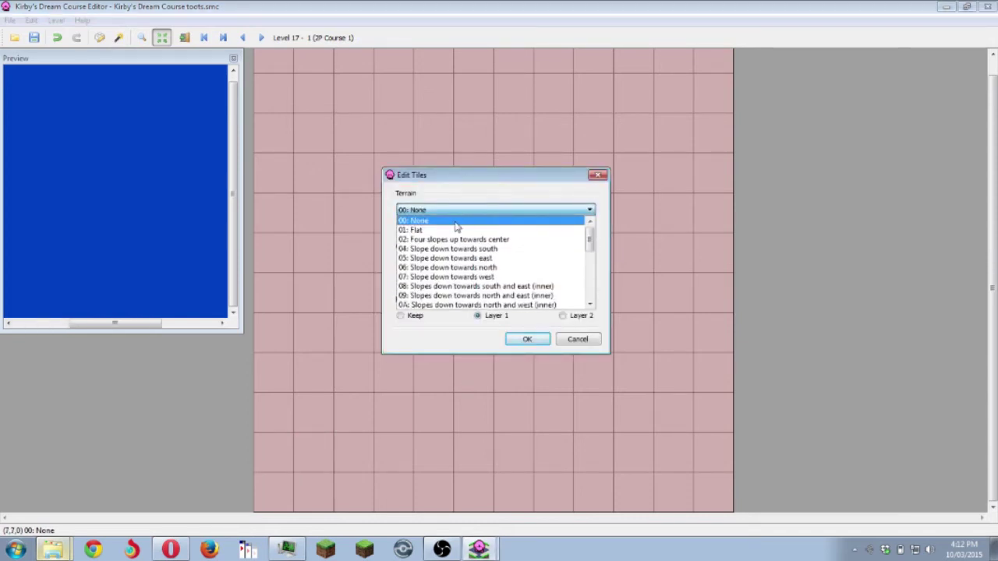
{"action": "left_click", "coordinate": [448, 231]}
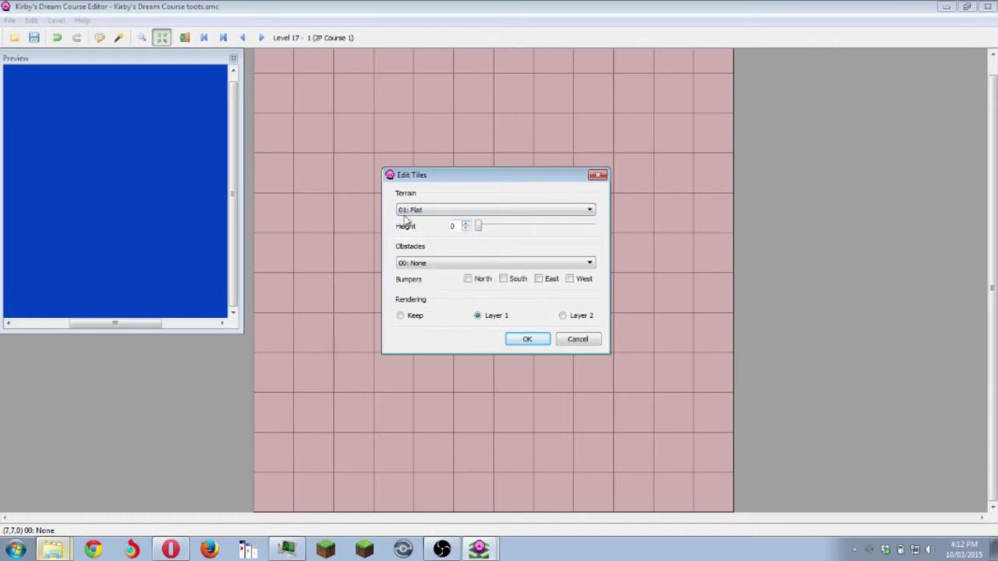
{"action": "left_click", "coordinate": [466, 223]}
{"action": "left_click", "coordinate": [466, 224]}
{"action": "left_click", "coordinate": [466, 224]}
{"action": "left_click", "coordinate": [466, 224]}
{"action": "left_click", "coordinate": [526, 342]}
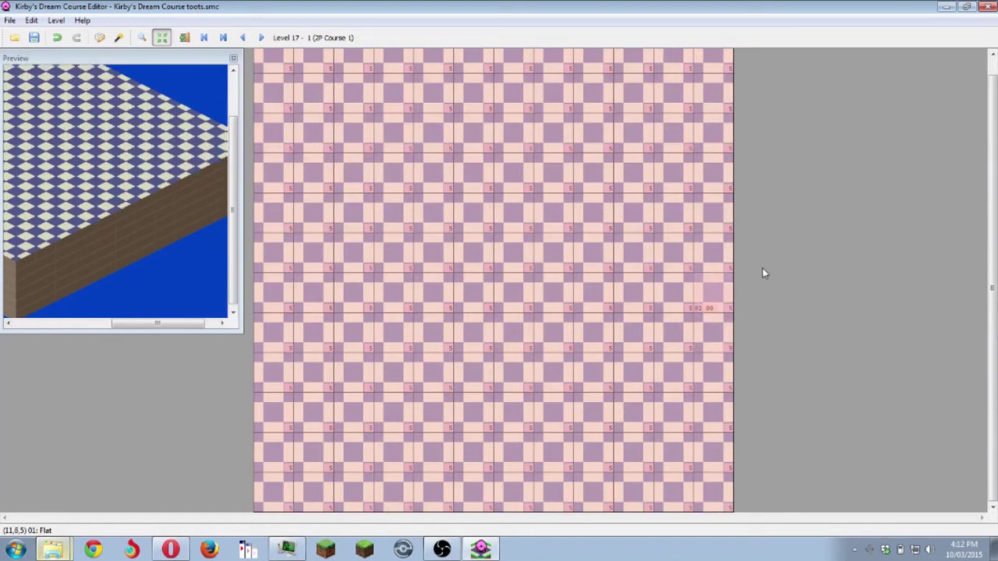
- Try adding north, south, east and west bumpers to every tile of the northernmost row
{"action": "left_click", "coordinate": [554, 271]}
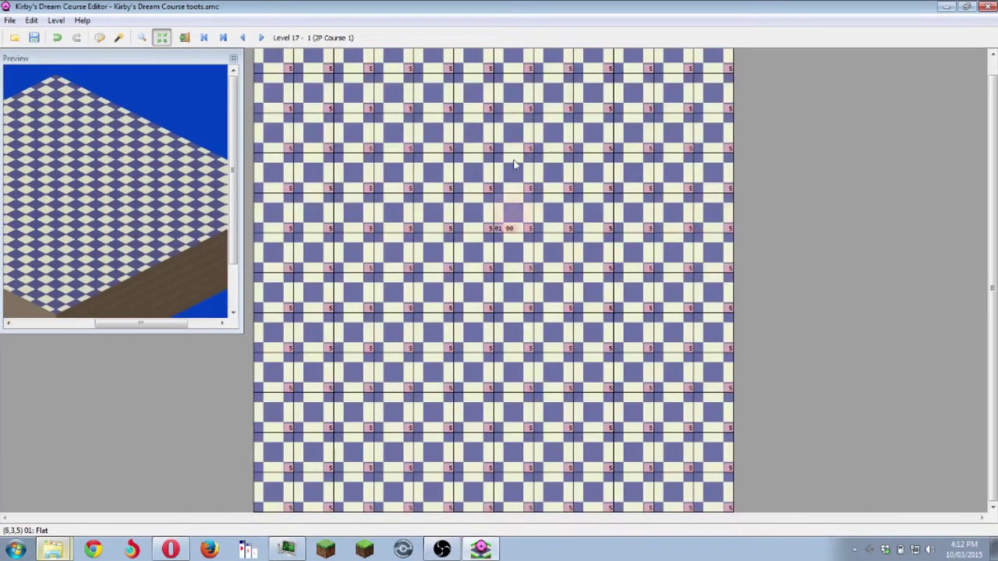
{"action": "scroll", "coordinate": [573, 323], "scroll_direction": "up", "scroll_amount": 1}
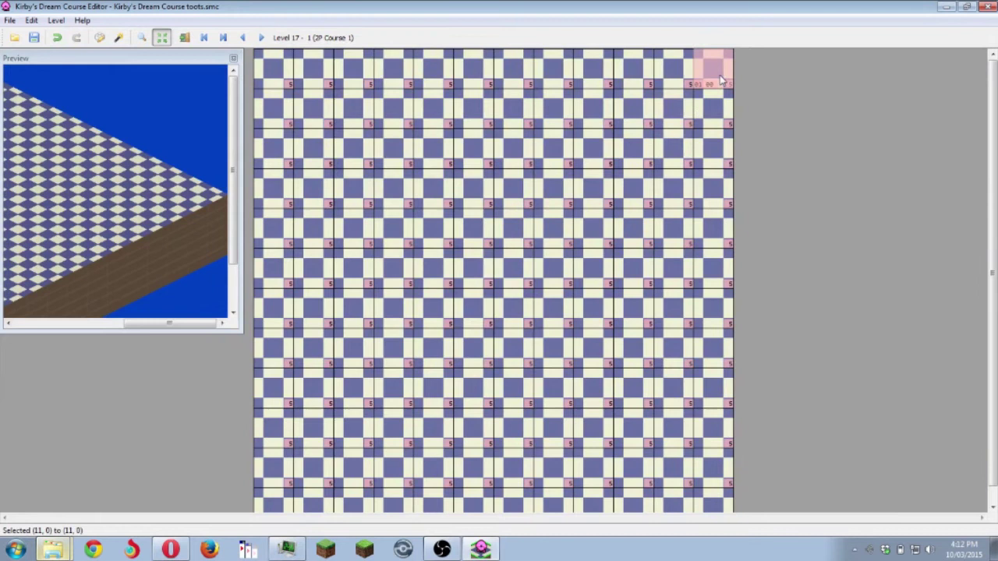
{"action": "left_click", "coordinate": [718, 72]}
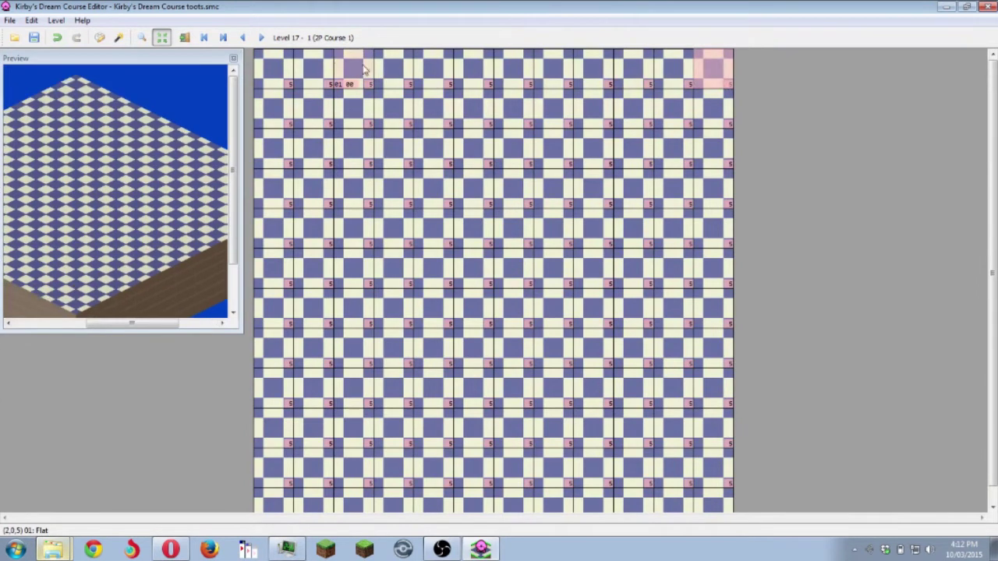
{"action": "left_click_drag", "start_coordinate": [288, 62], "coordinate": [725, 71]}
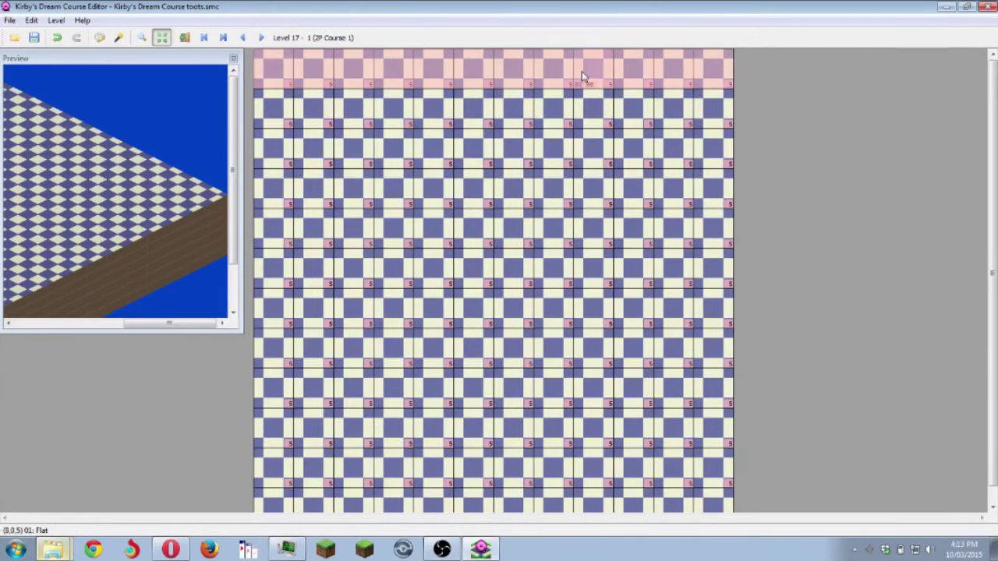
{"action": "double_click", "coordinate": [582, 71]}
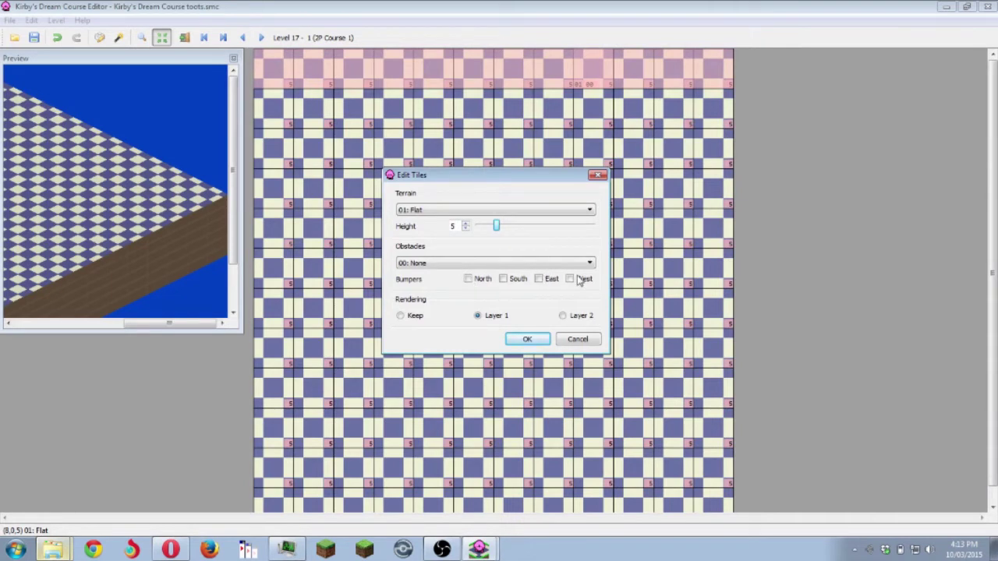
{"action": "left_click", "coordinate": [467, 278]}
{"action": "left_click", "coordinate": [503, 279]}
{"action": "left_click", "coordinate": [538, 278]}
{"action": "left_click", "coordinate": [569, 278]}
{"action": "left_click", "coordinate": [527, 339]}
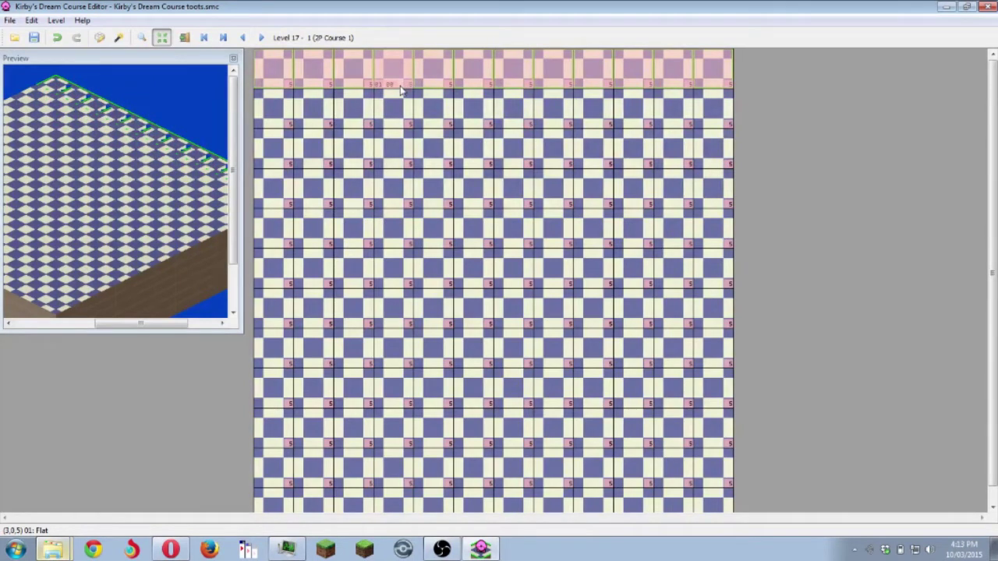
- Give the tiles of the northernmost row a north bumper only
{"action": "left_click", "coordinate": [399, 88]}
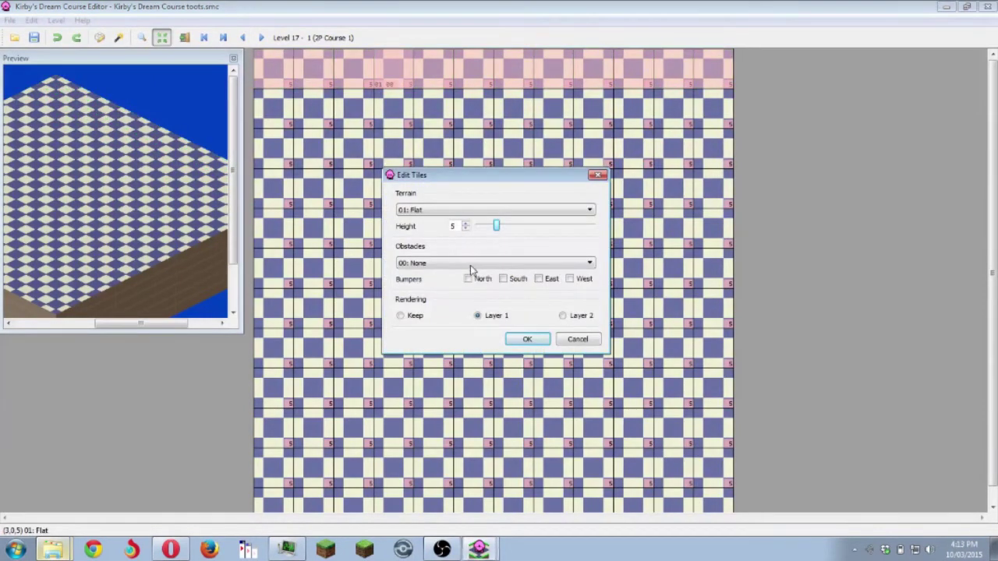
{"action": "left_click", "coordinate": [468, 280]}
{"action": "left_click", "coordinate": [526, 339]}
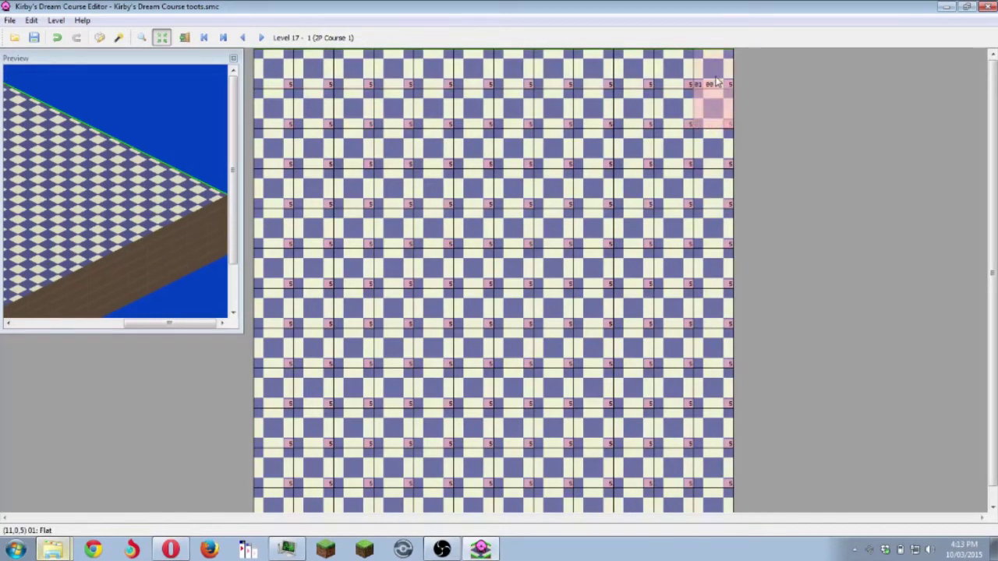
- Add an east bumper to every tile of the easternmost column, keeping the existing north bumper at its corner
{"action": "left_click_drag", "start_coordinate": [718, 72], "coordinate": [715, 489]}
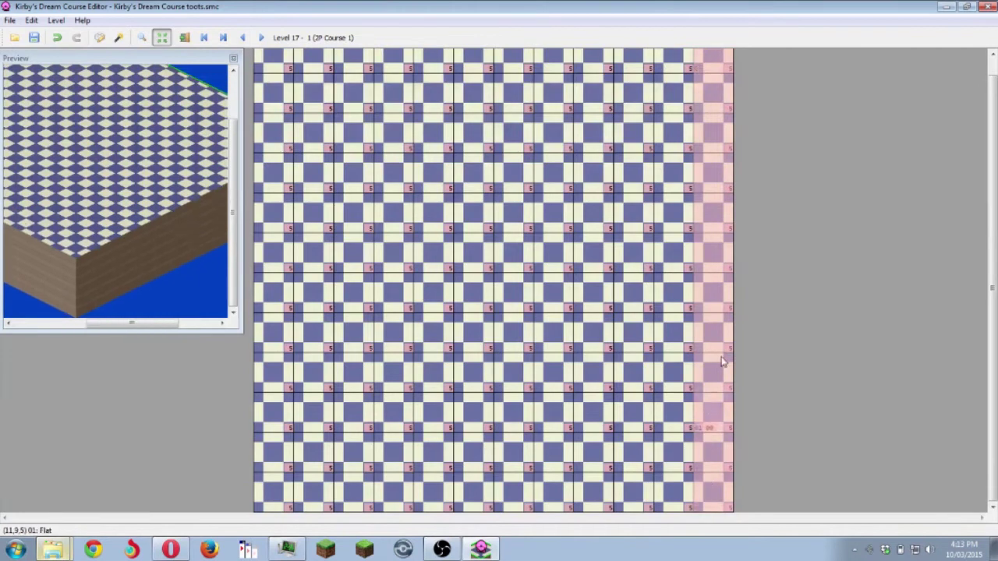
{"action": "right_click", "coordinate": [708, 248]}
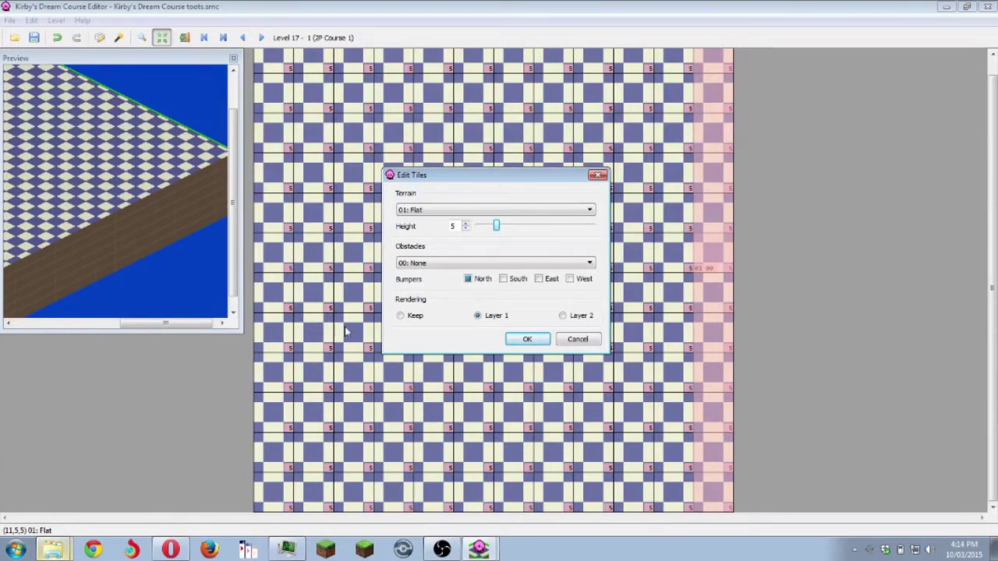
{"action": "left_click", "coordinate": [469, 279]}
{"action": "left_click", "coordinate": [527, 339]}
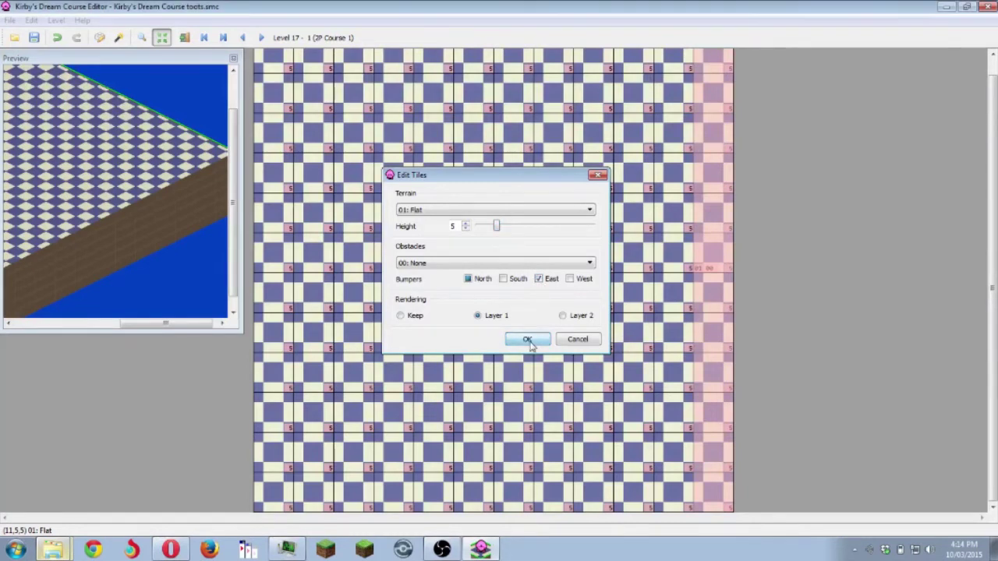
{"action": "left_click", "coordinate": [653, 217]}
{"action": "scroll", "coordinate": [652, 218], "scroll_direction": "up", "scroll_amount": 1}
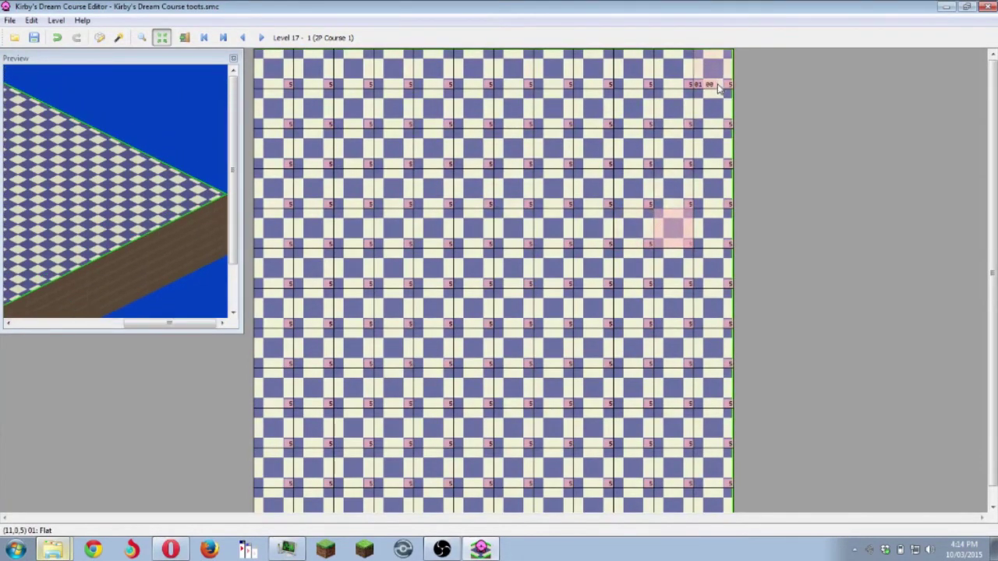
{"action": "left_click", "coordinate": [718, 81]}
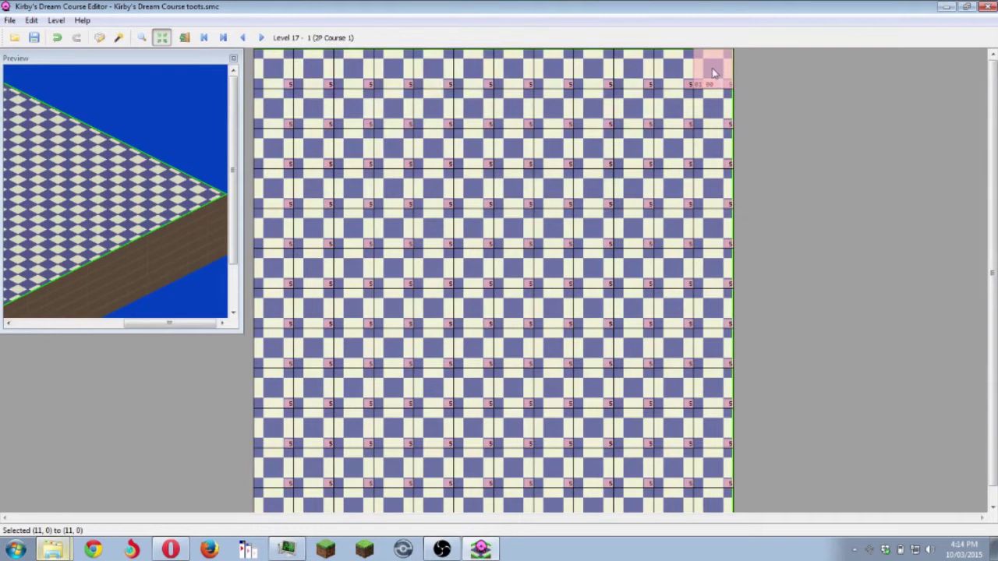
{"action": "left_click_drag", "start_coordinate": [711, 74], "coordinate": [700, 114]}
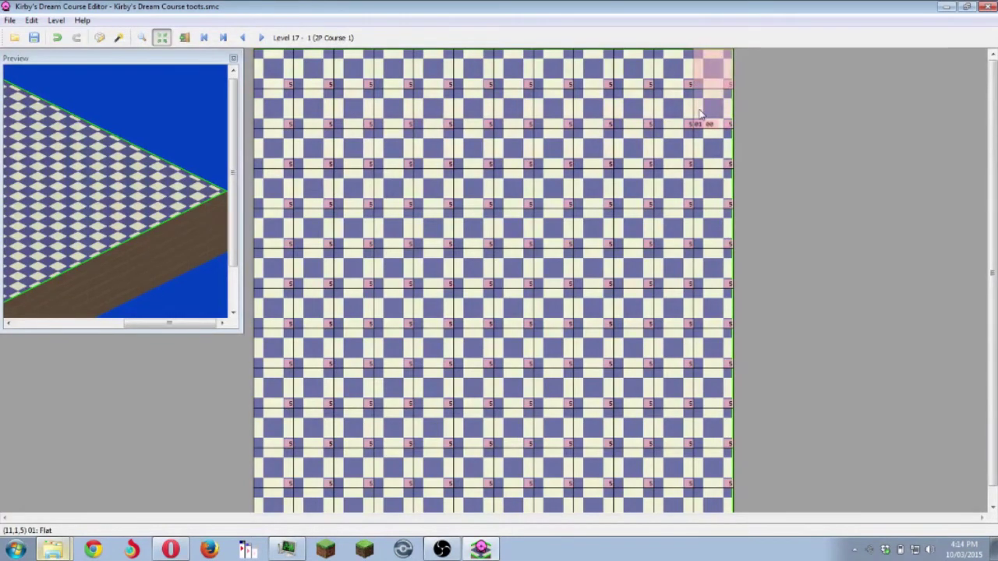
- Add a south bumper to every tile of the southernmost row
{"action": "scroll", "coordinate": [674, 129], "scroll_direction": "down", "scroll_amount": 1}
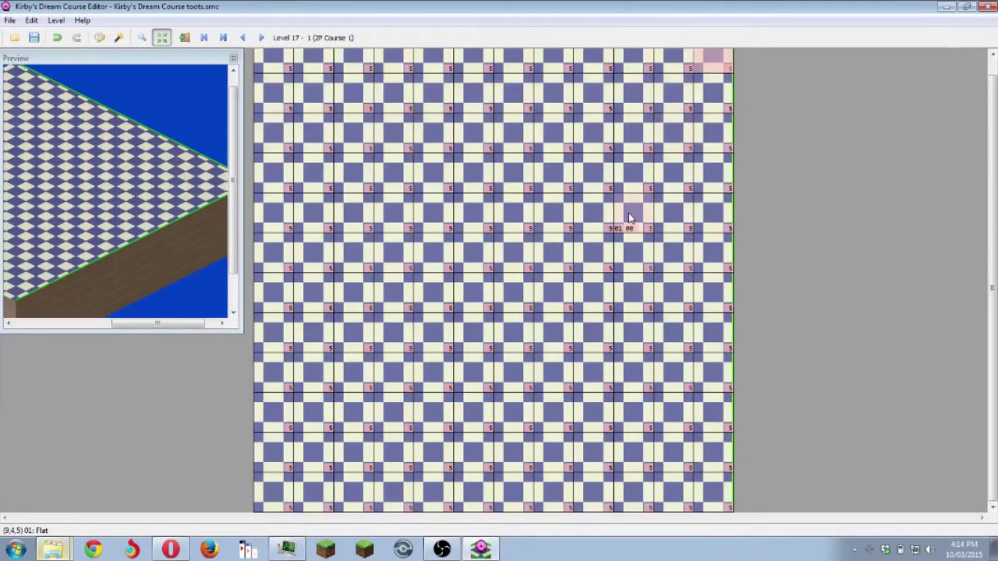
{"action": "left_click_drag", "start_coordinate": [713, 491], "coordinate": [281, 484]}
{"action": "double_click", "coordinate": [274, 490]}
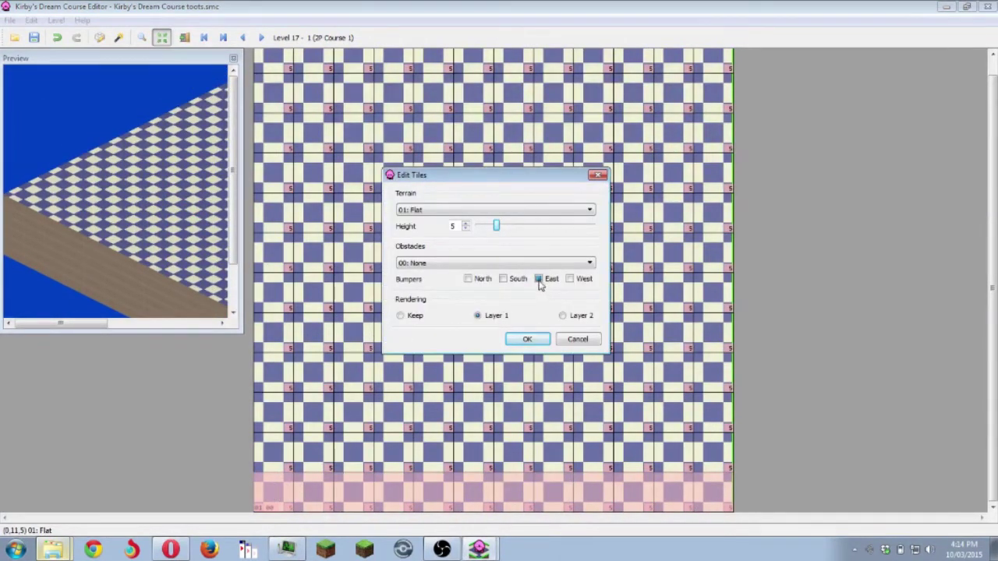
{"action": "left_click", "coordinate": [503, 278]}
{"action": "left_click", "coordinate": [526, 341]}
{"action": "left_click", "coordinate": [272, 452]}
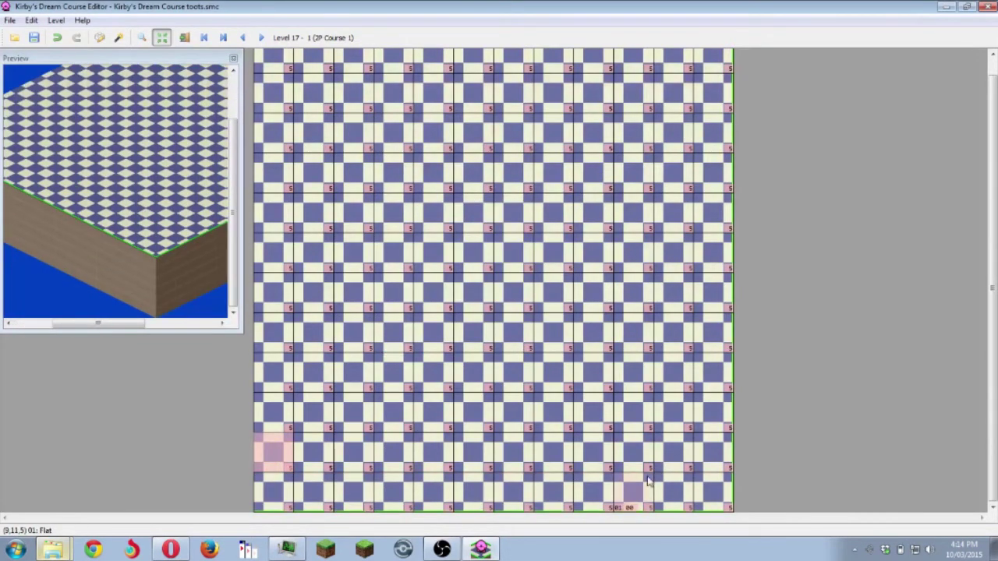
- Add a west bumper to every tile of the westernmost column, keeping the corner tiles' north and south bumpers
{"action": "left_click", "coordinate": [273, 491]}
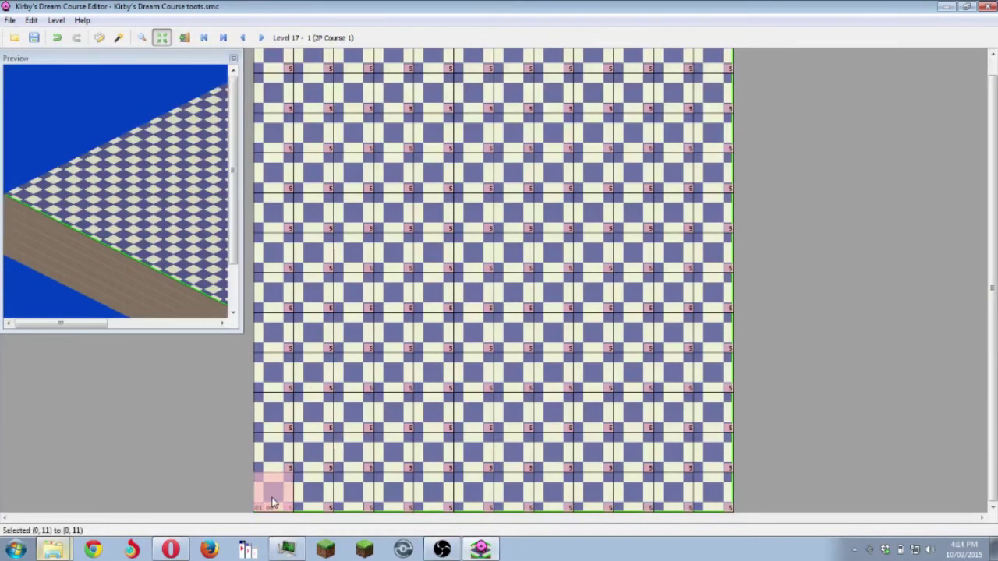
{"action": "left_click", "coordinate": [283, 116]}
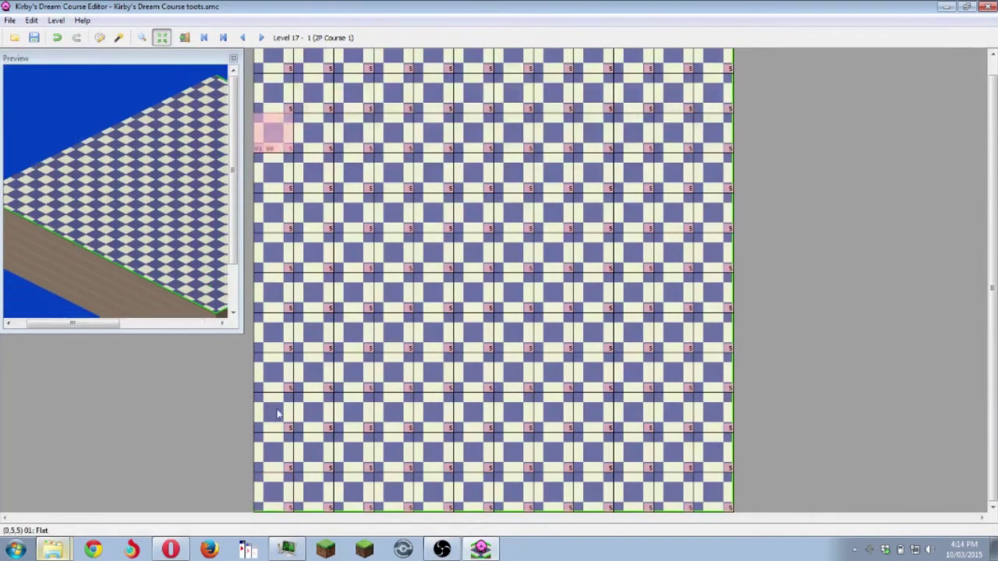
{"action": "left_click_drag", "start_coordinate": [281, 499], "coordinate": [279, 56]}
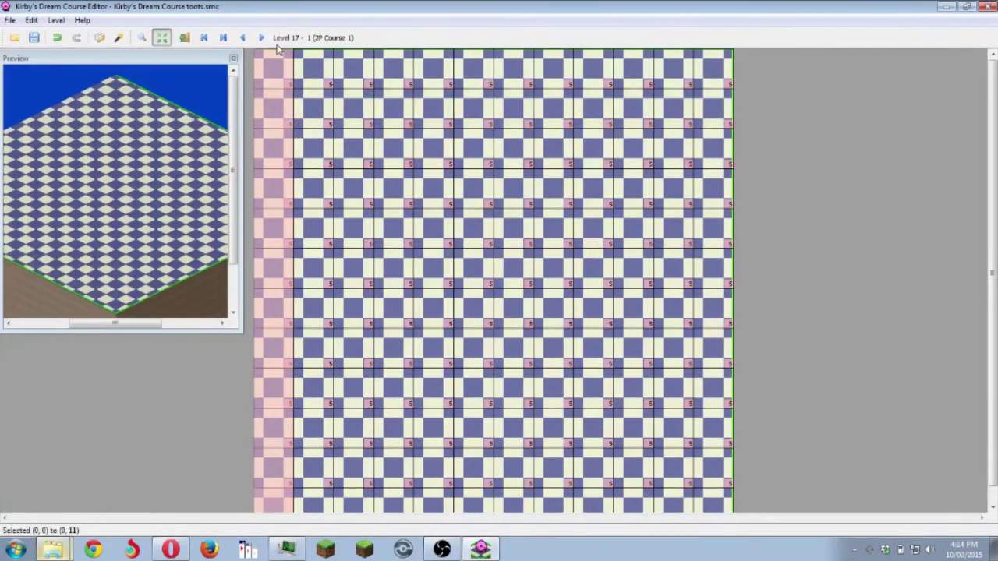
{"action": "right_click", "coordinate": [277, 72]}
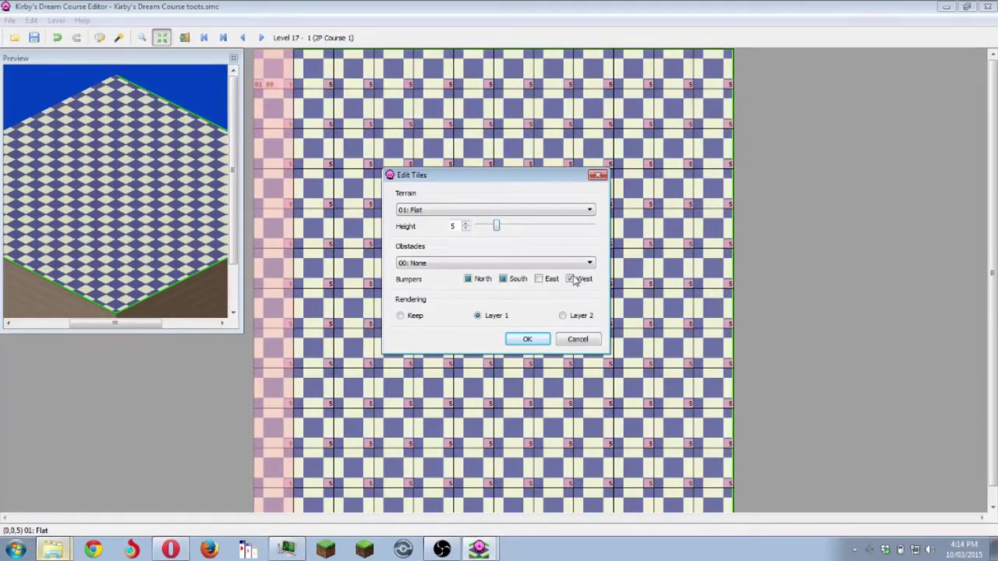
{"action": "left_click", "coordinate": [537, 340]}
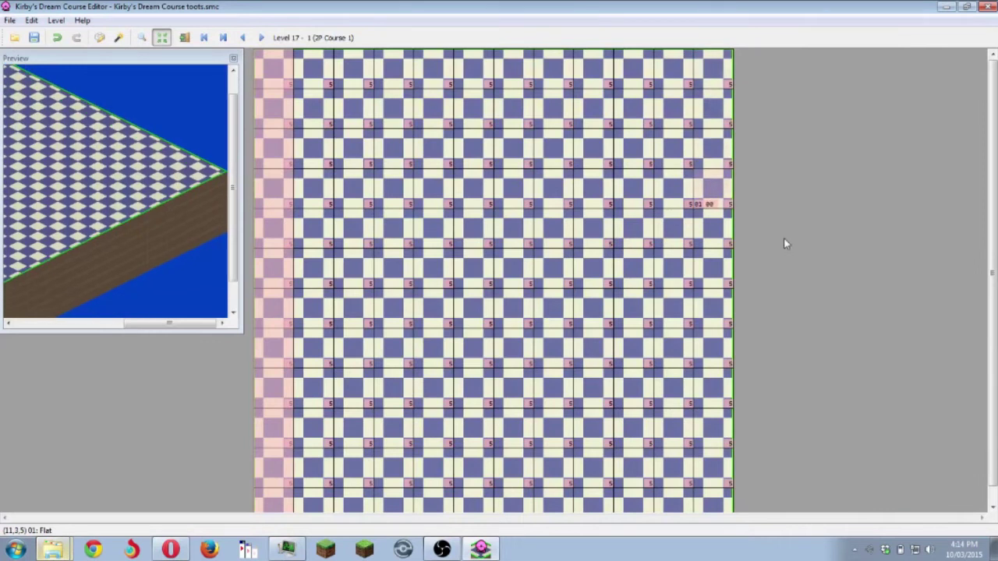
- Place 0C: Kirby as the obstacle on the northwest corner tile at (0, 0)
{"action": "left_click", "coordinate": [480, 173]}
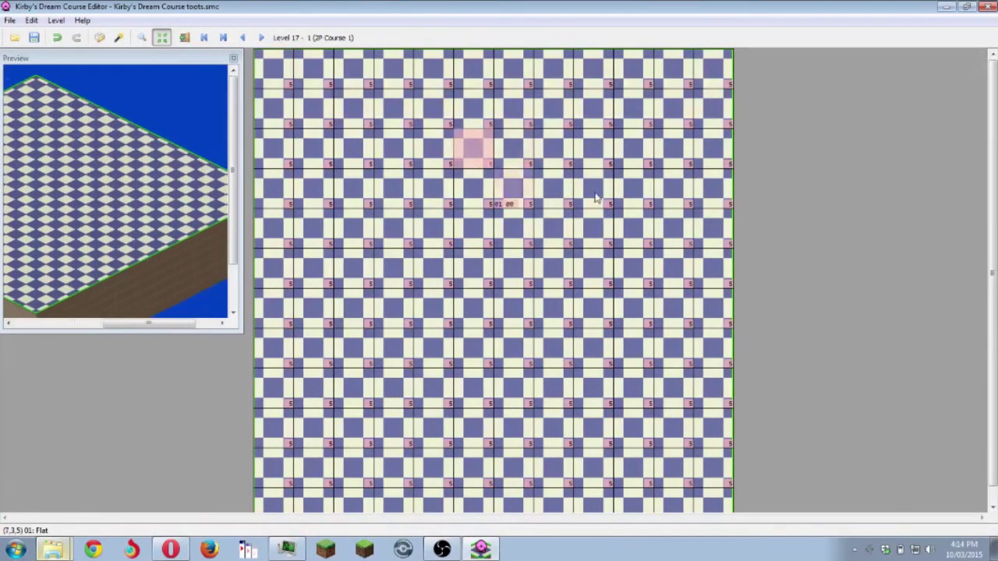
{"action": "left_click", "coordinate": [275, 78]}
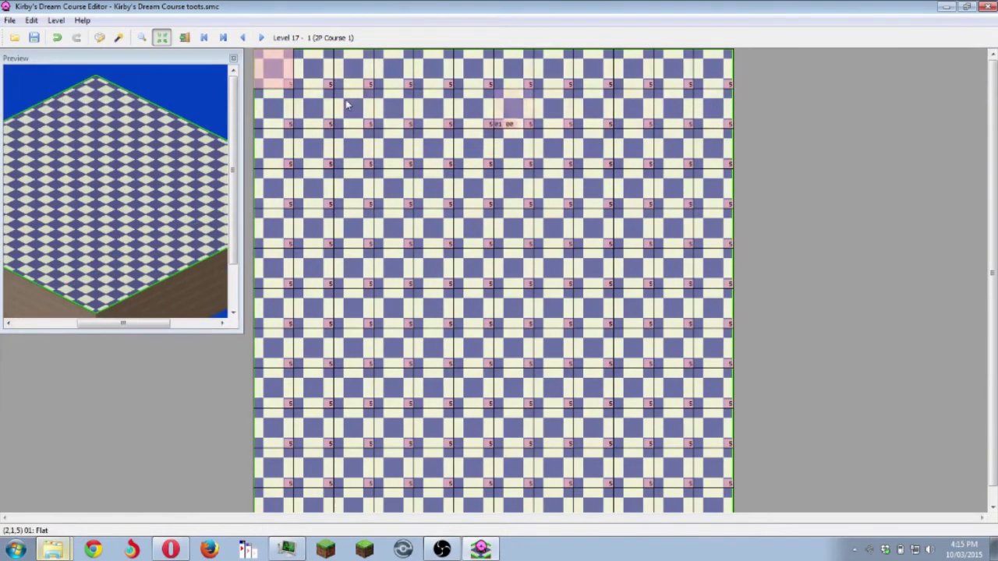
{"action": "double_click", "coordinate": [277, 72]}
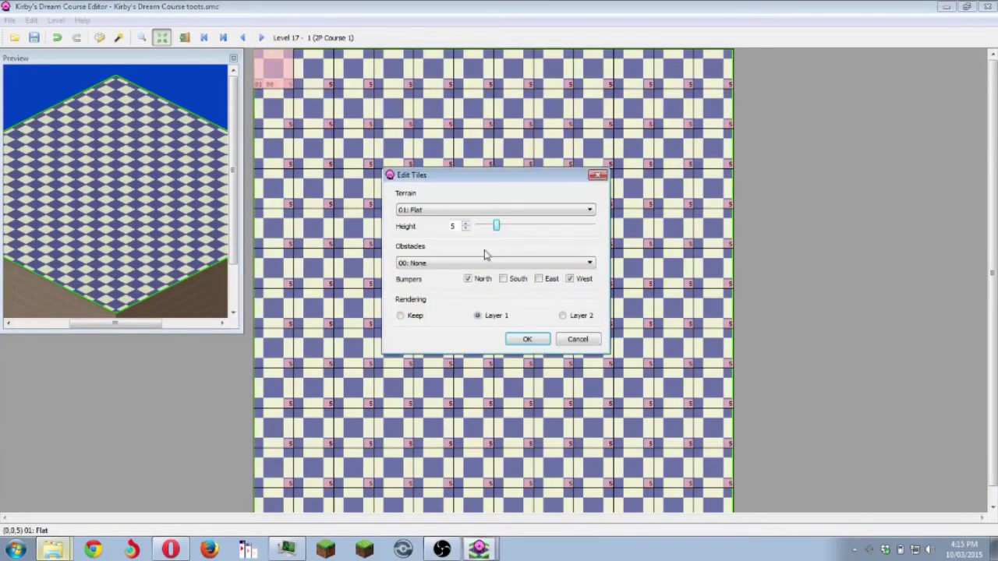
{"action": "left_click", "coordinate": [480, 264]}
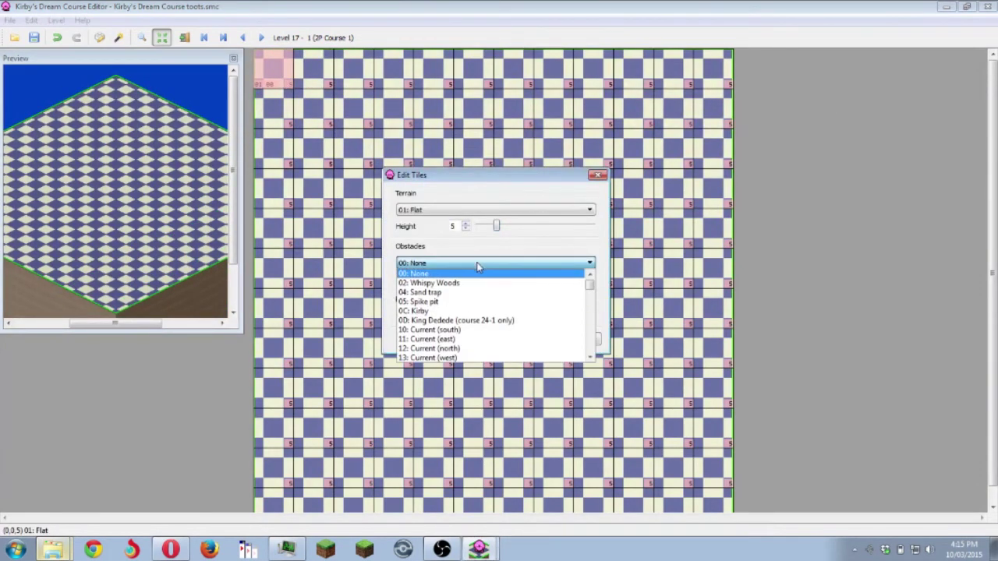
{"action": "left_click", "coordinate": [440, 310]}
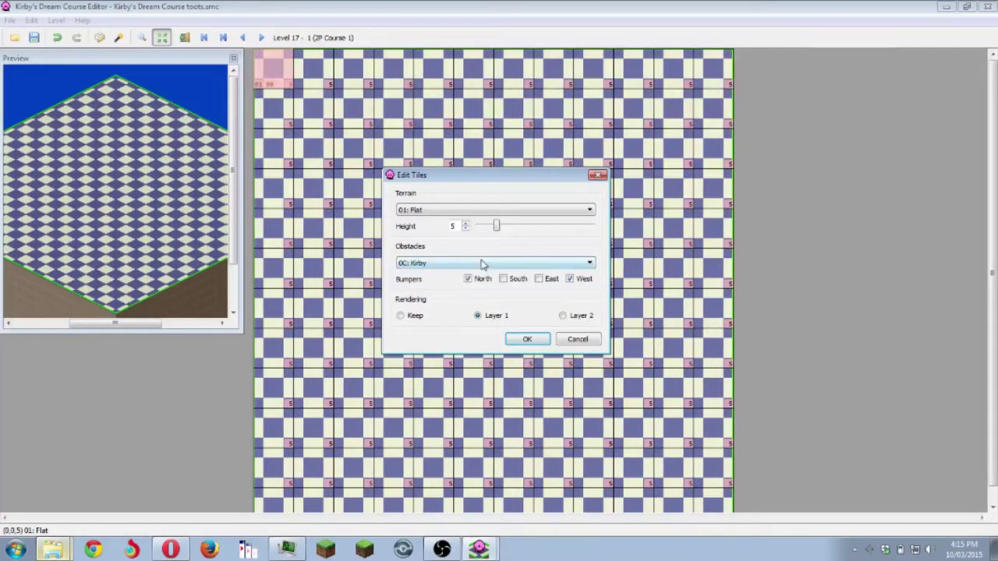
{"action": "left_click", "coordinate": [528, 341]}
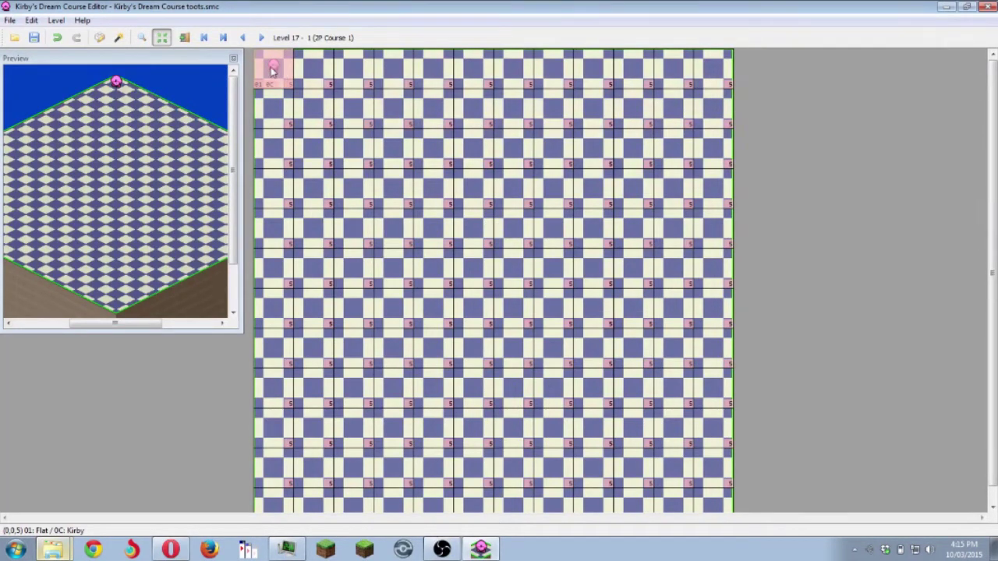
{"action": "left_click", "coordinate": [306, 74]}
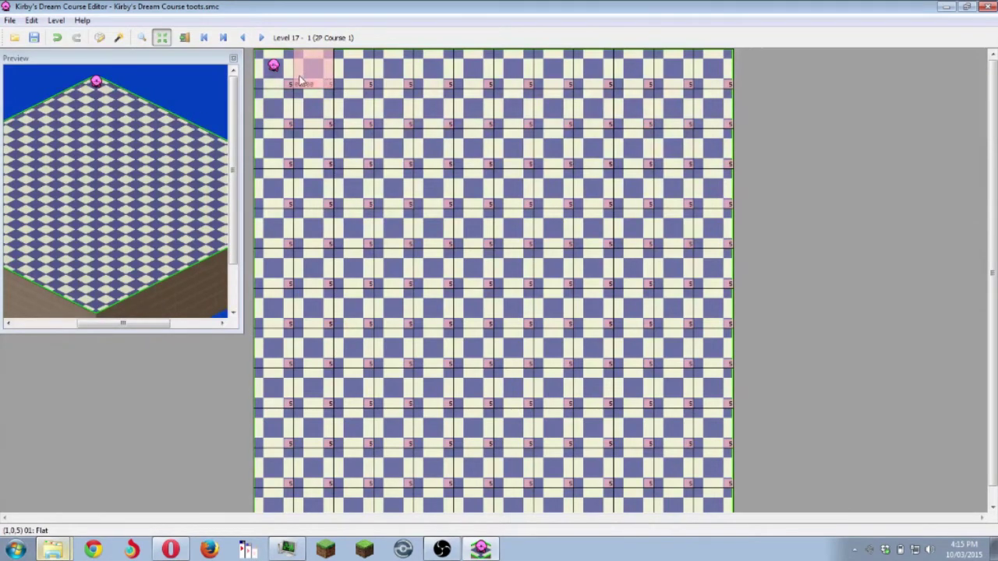
{"action": "left_click", "coordinate": [277, 105]}
{"action": "left_click", "coordinate": [277, 69]}
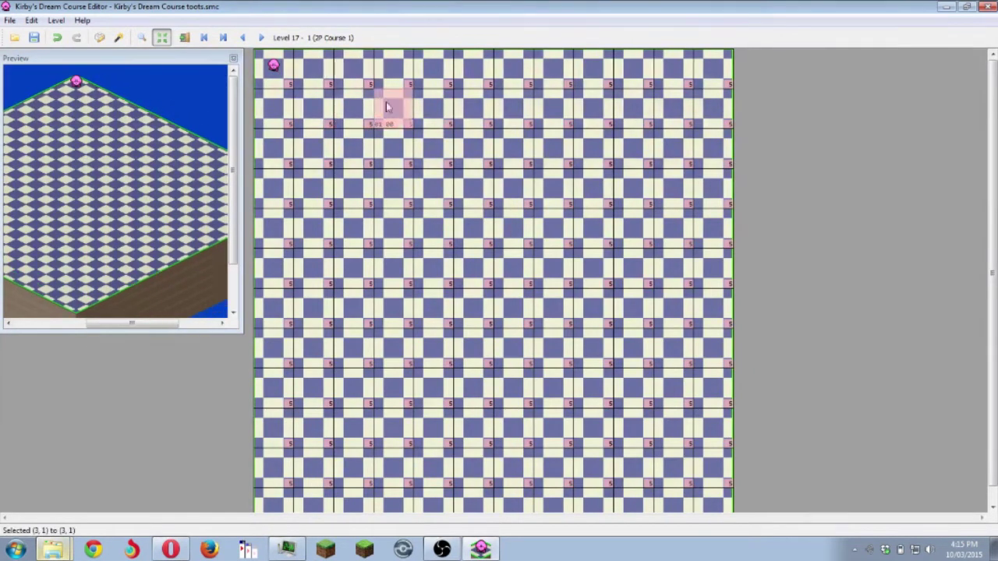
{"action": "left_click", "coordinate": [421, 156]}
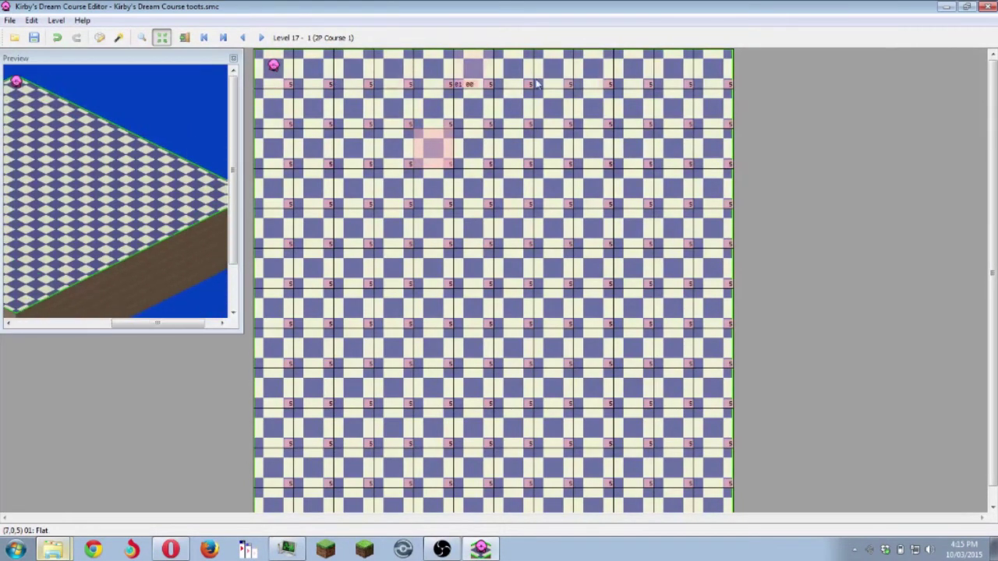
{"action": "left_click", "coordinate": [274, 63]}
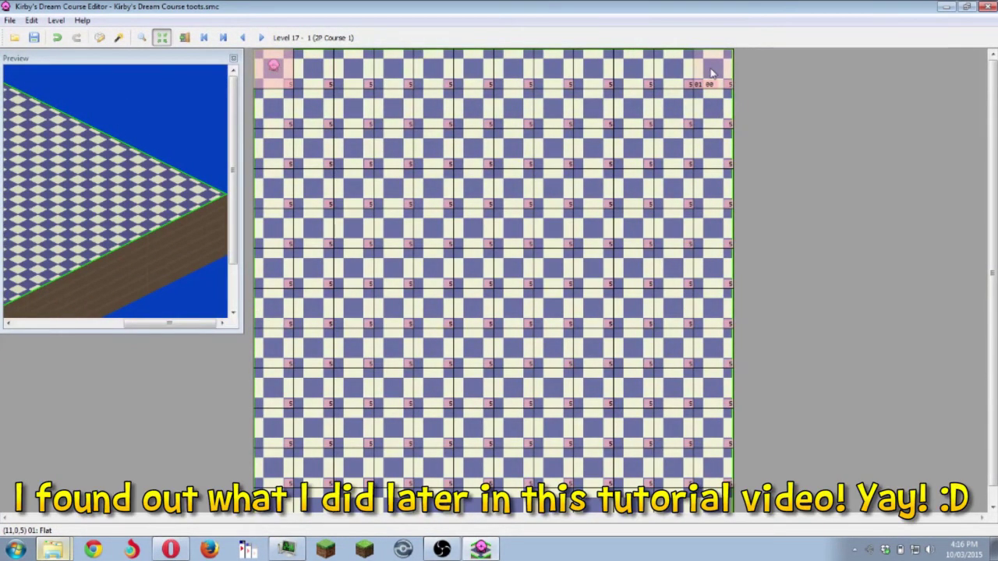
{"action": "double_click", "coordinate": [711, 73]}
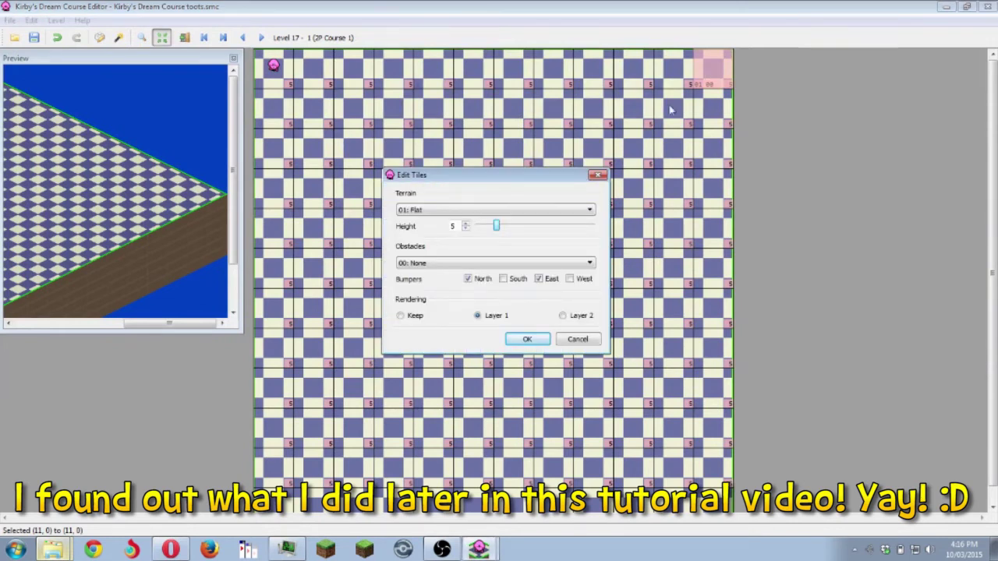
{"action": "left_click", "coordinate": [477, 265]}
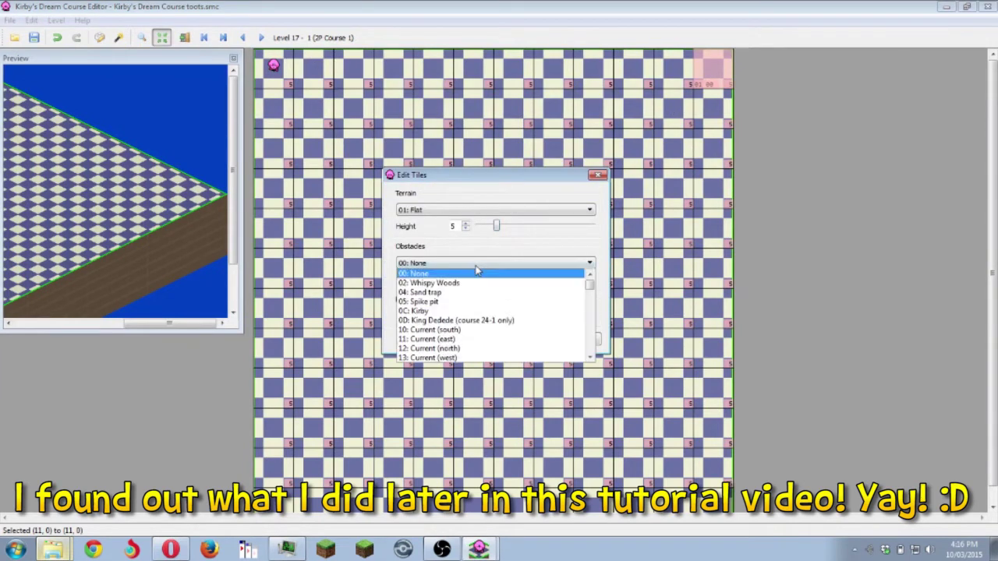
{"action": "left_click", "coordinate": [437, 268]}
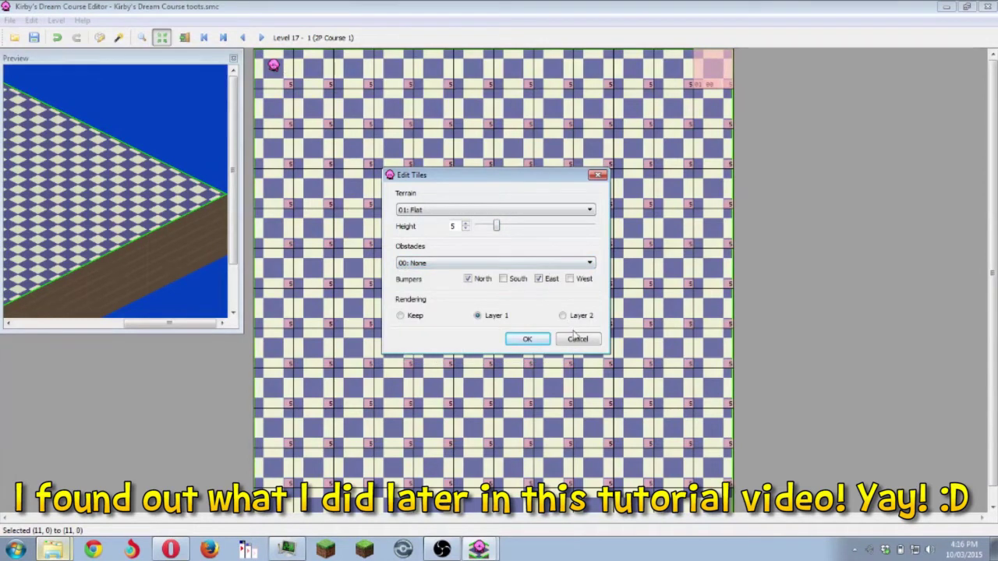
{"action": "left_click", "coordinate": [527, 339]}
{"action": "left_click", "coordinate": [271, 72]}
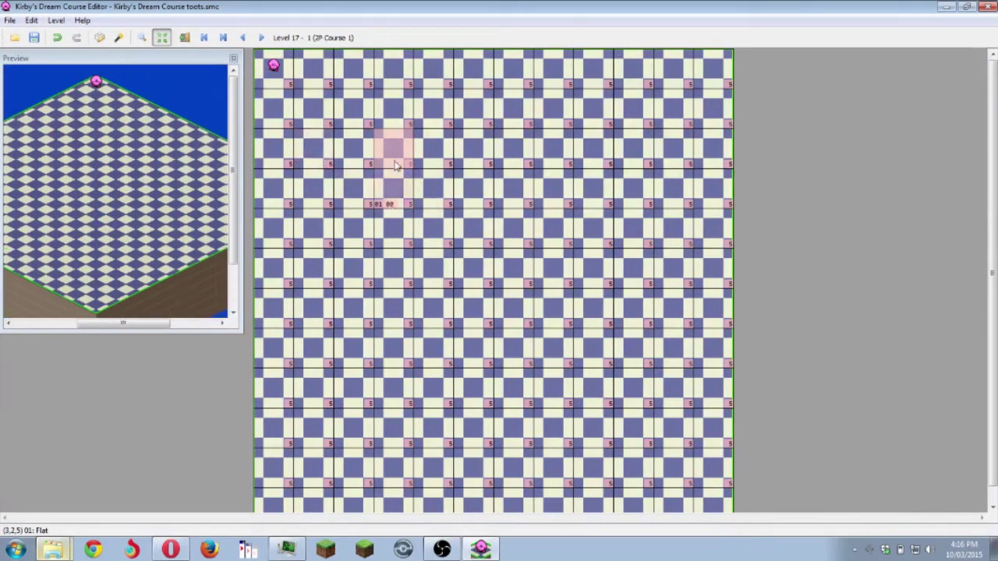
- Examine the whole list of obstacle types available for the flat tile at (3, 2)
{"action": "left_click", "coordinate": [394, 198]}
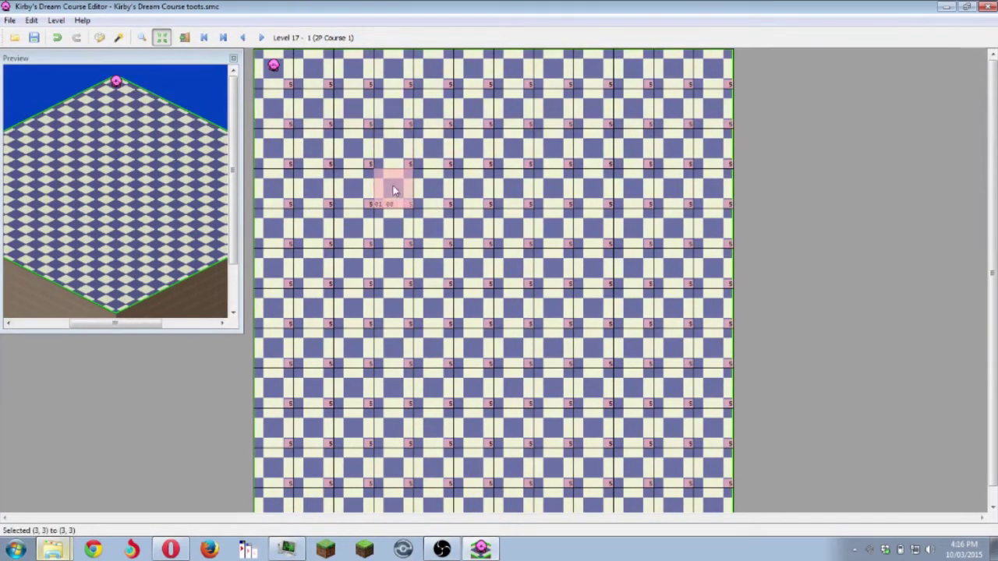
{"action": "left_click", "coordinate": [390, 152]}
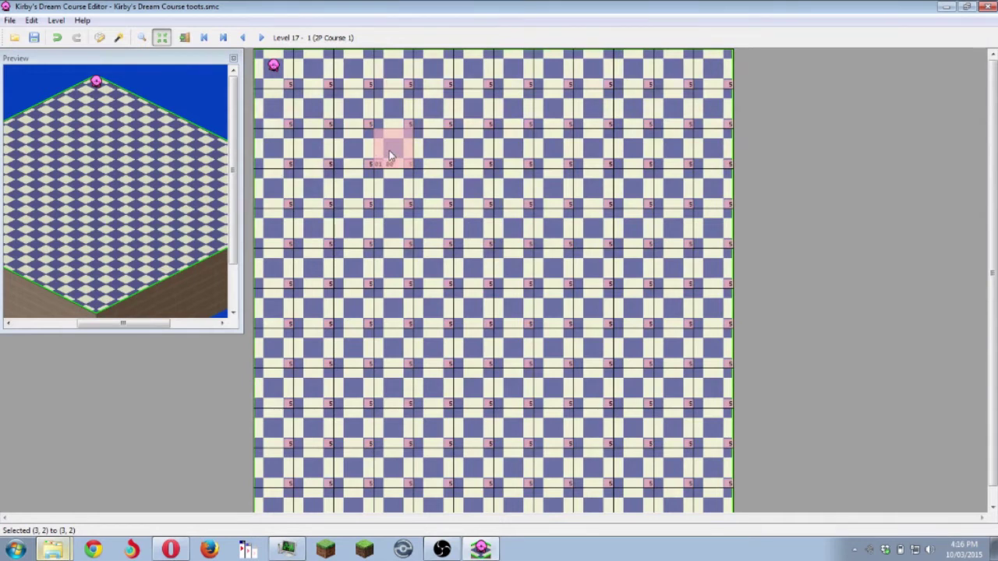
{"action": "double_click", "coordinate": [390, 153]}
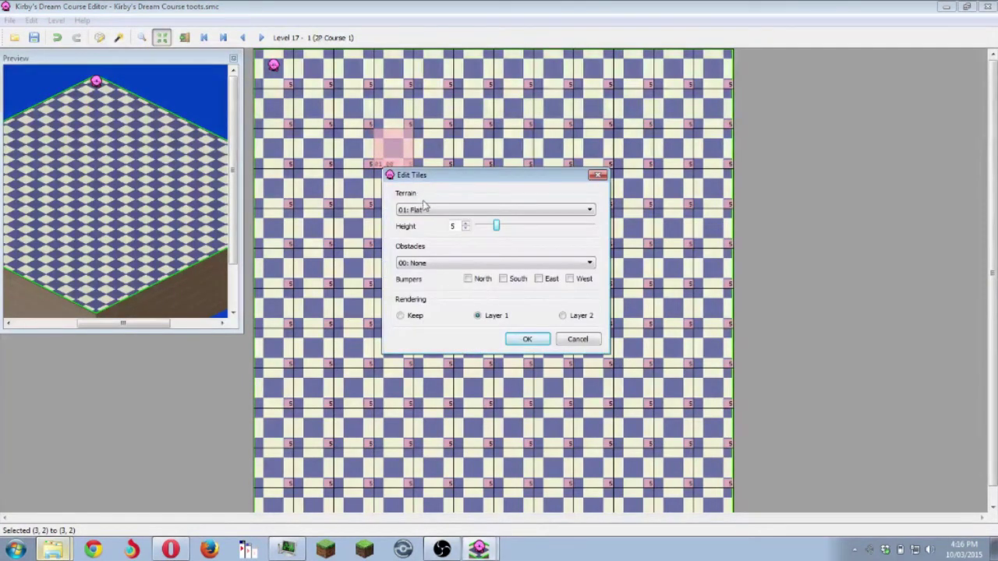
{"action": "left_click", "coordinate": [425, 264]}
{"action": "scroll", "coordinate": [535, 303], "scroll_direction": "down", "scroll_amount": 20}
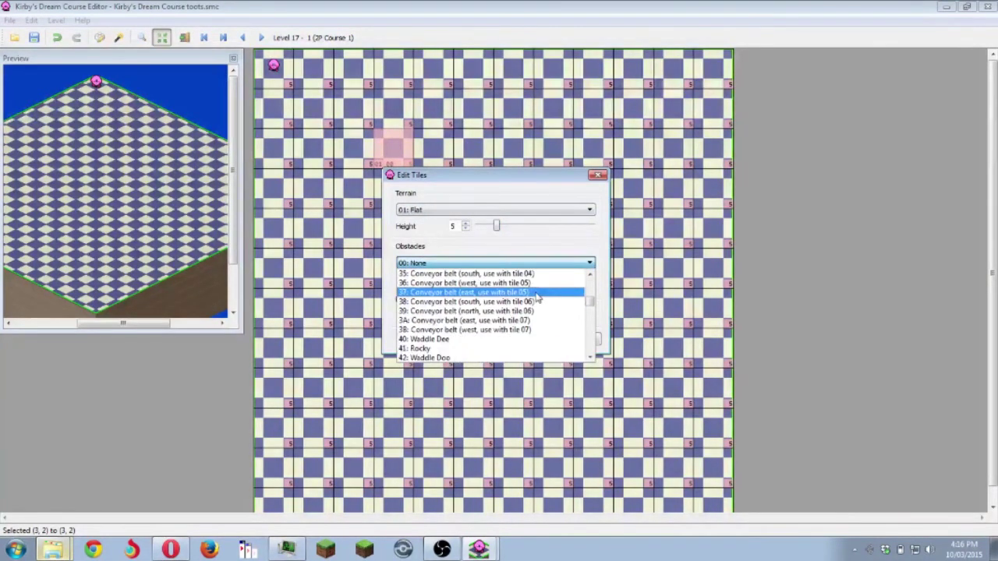
{"action": "scroll", "coordinate": [522, 294], "scroll_direction": "down", "scroll_amount": 10}
{"action": "scroll", "coordinate": [518, 300], "scroll_direction": "up", "scroll_amount": 8}
{"action": "scroll", "coordinate": [515, 306], "scroll_direction": "up", "scroll_amount": 20}
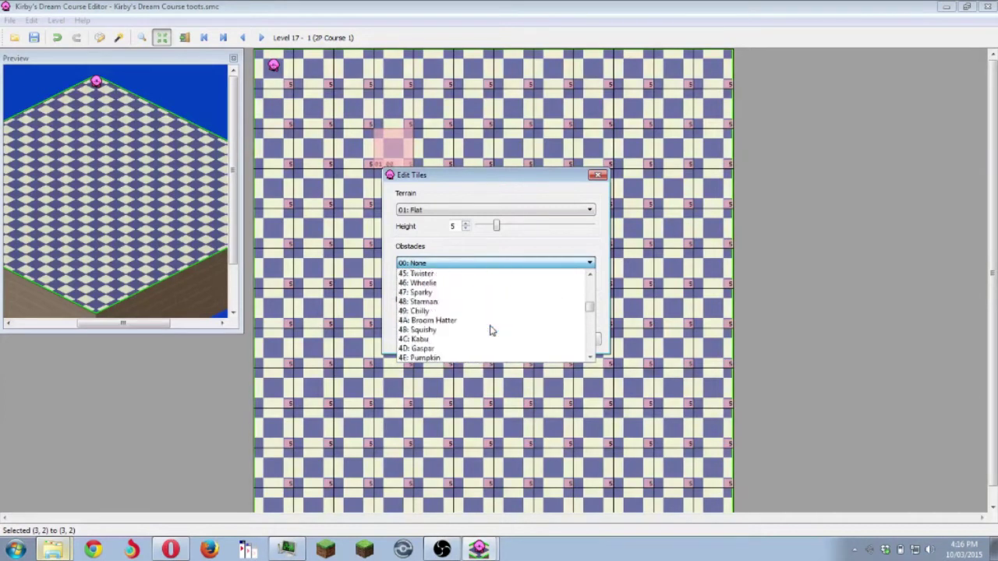
{"action": "scroll", "coordinate": [491, 328], "scroll_direction": "down", "scroll_amount": 3}
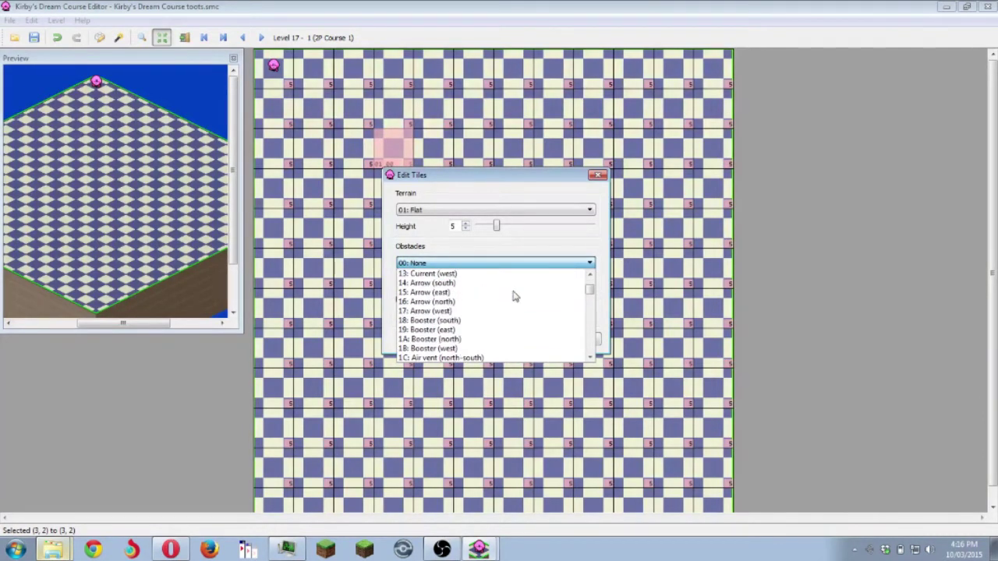
{"action": "scroll", "coordinate": [490, 323], "scroll_direction": "down", "scroll_amount": 7}
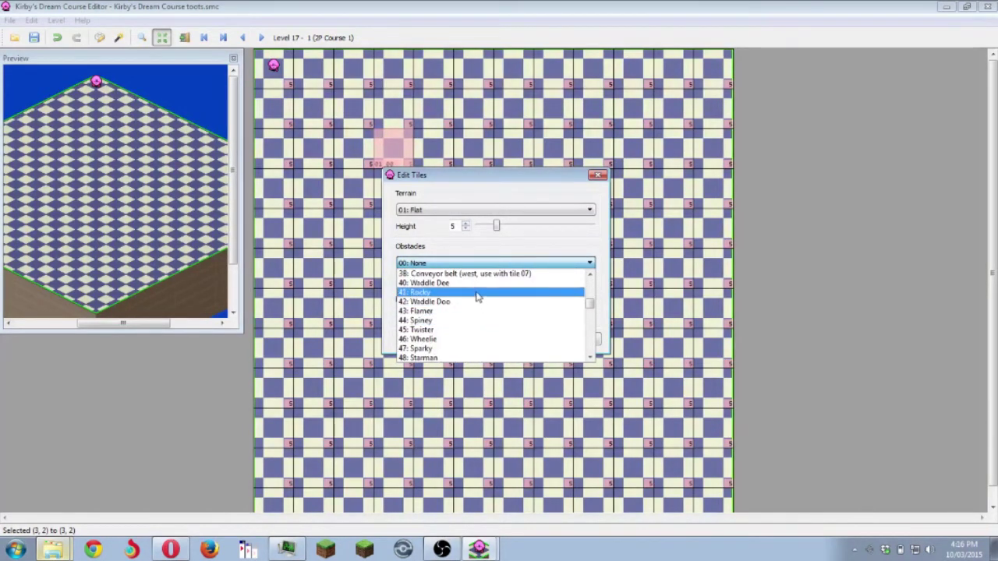
{"action": "scroll", "coordinate": [543, 324], "scroll_direction": "up", "scroll_amount": 4}
{"action": "scroll", "coordinate": [542, 323], "scroll_direction": "up", "scroll_amount": 3}
{"action": "scroll", "coordinate": [545, 316], "scroll_direction": "down", "scroll_amount": 20}
{"action": "scroll", "coordinate": [536, 304], "scroll_direction": "down", "scroll_amount": 10}
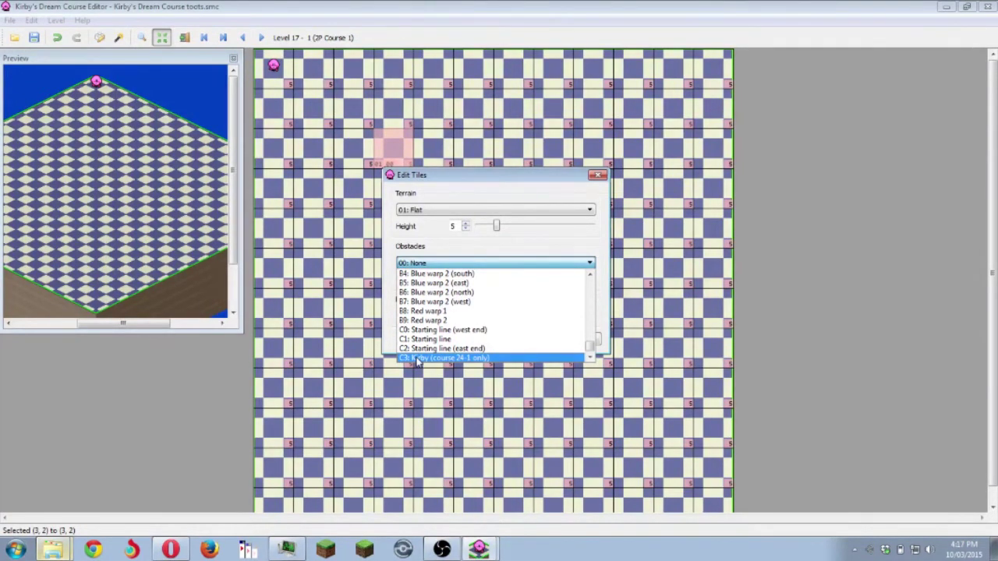
{"action": "scroll", "coordinate": [425, 347], "scroll_direction": "up", "scroll_amount": 3}
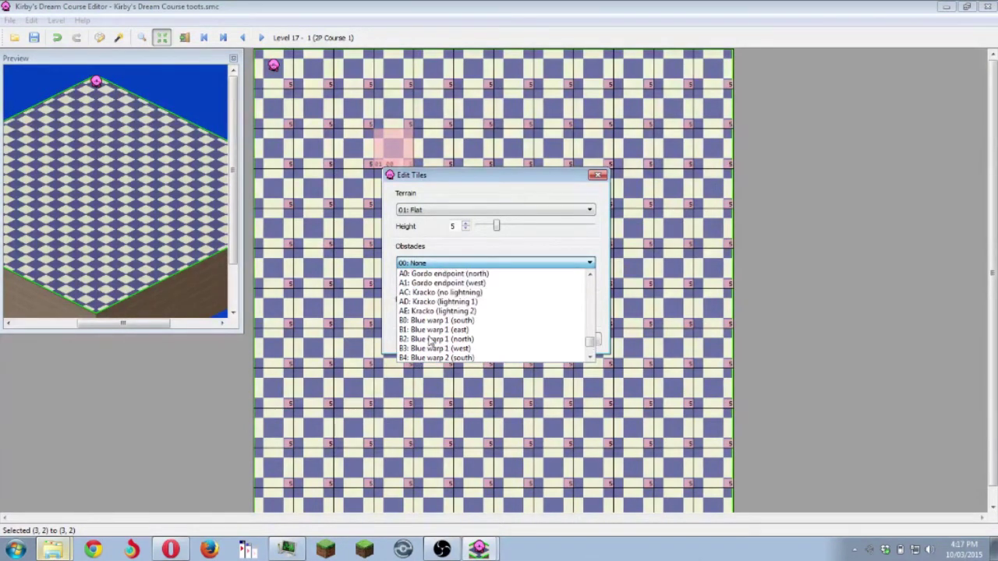
{"action": "scroll", "coordinate": [429, 341], "scroll_direction": "up", "scroll_amount": 2}
{"action": "scroll", "coordinate": [430, 340], "scroll_direction": "up", "scroll_amount": 20}
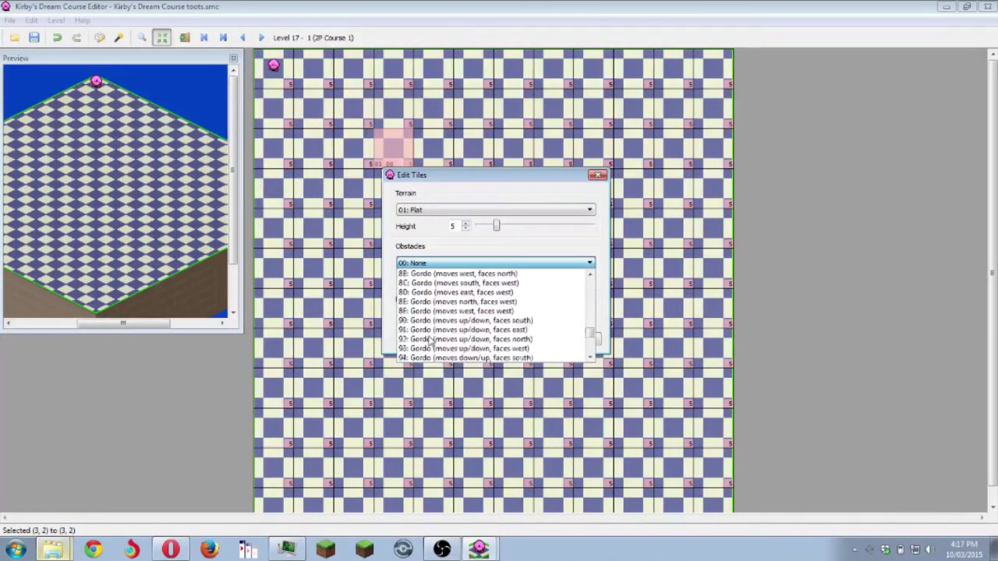
{"action": "scroll", "coordinate": [430, 340], "scroll_direction": "up", "scroll_amount": 5}
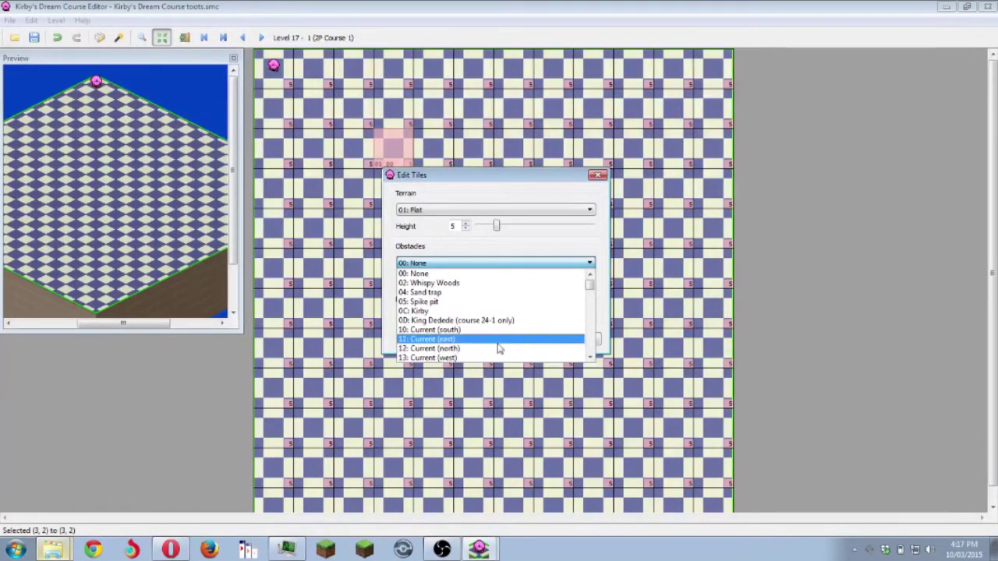
- Set the obstacle of the tile at (3, 2) to 10: Current (south)
{"action": "scroll", "coordinate": [471, 355], "scroll_direction": "down", "scroll_amount": 3}
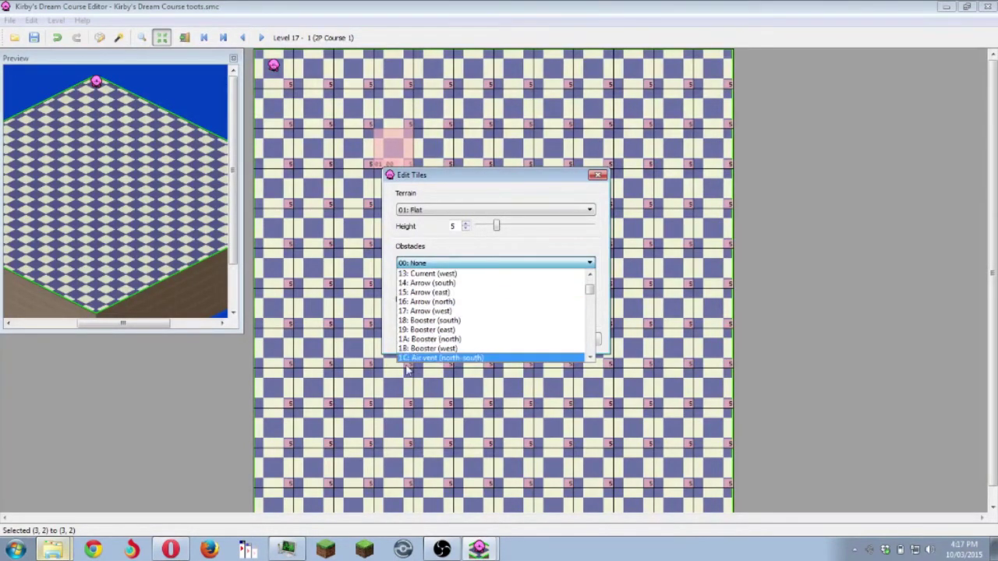
{"action": "scroll", "coordinate": [461, 315], "scroll_direction": "up", "scroll_amount": 2}
{"action": "scroll", "coordinate": [461, 314], "scroll_direction": "up", "scroll_amount": 1}
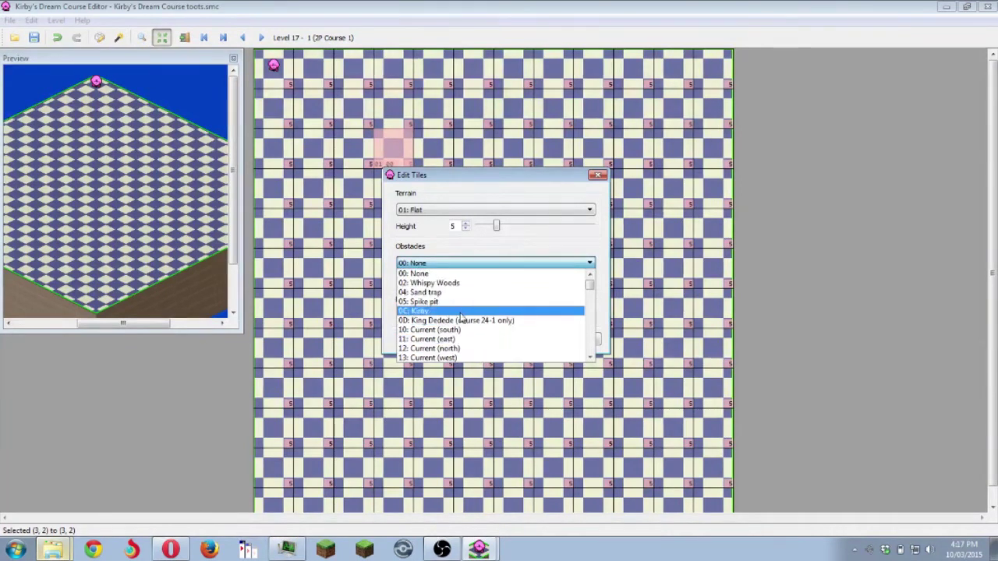
{"action": "scroll", "coordinate": [452, 327], "scroll_direction": "down", "scroll_amount": 2}
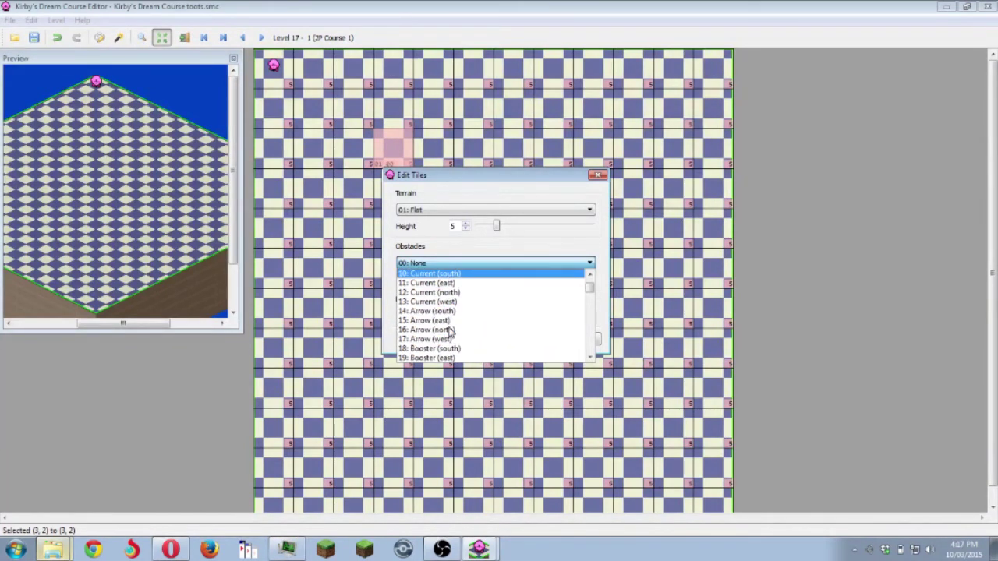
{"action": "left_click", "coordinate": [463, 275]}
{"action": "left_click", "coordinate": [521, 339]}
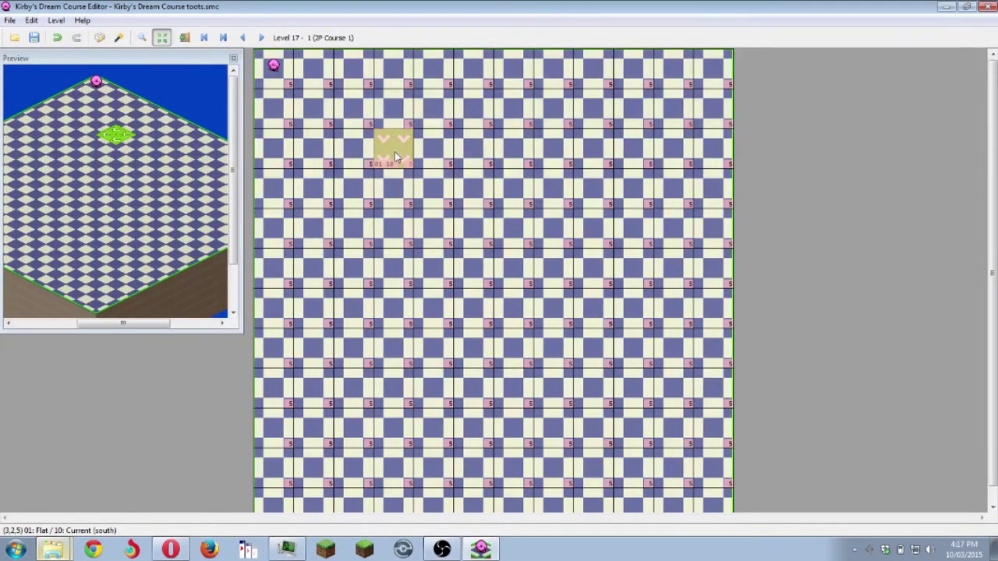
{"action": "left_click", "coordinate": [396, 165]}
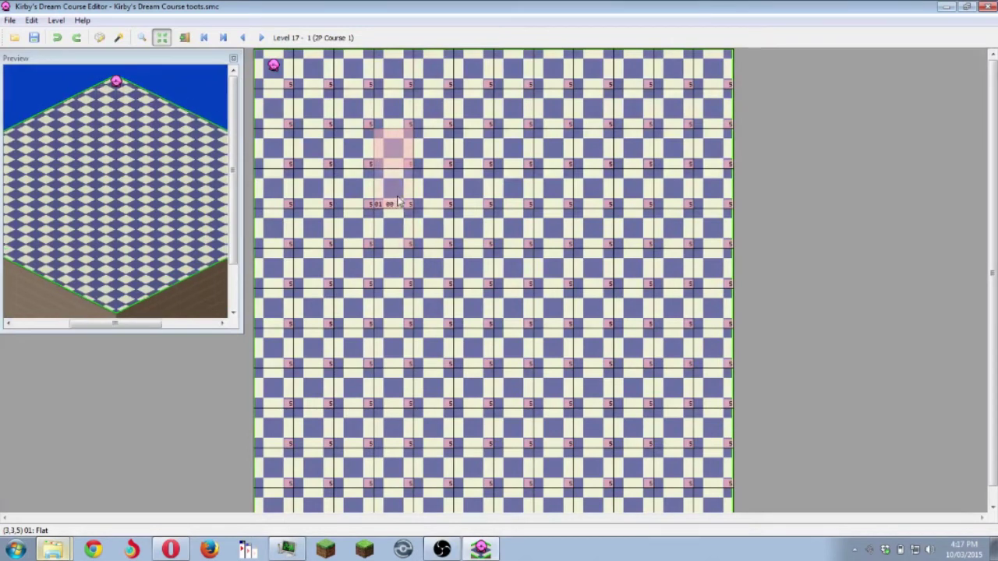
{"action": "left_click", "coordinate": [398, 202]}
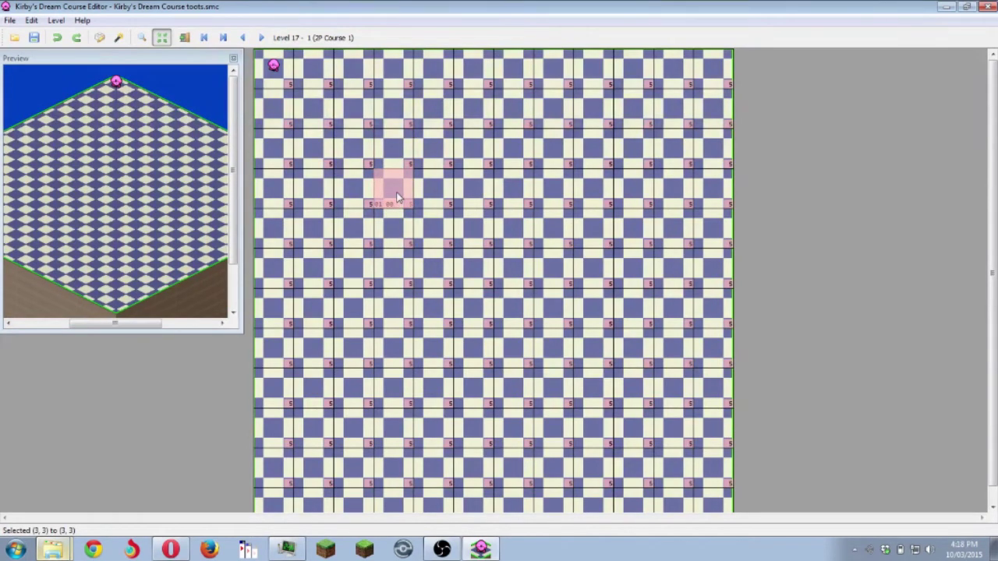
{"action": "double_click", "coordinate": [398, 196]}
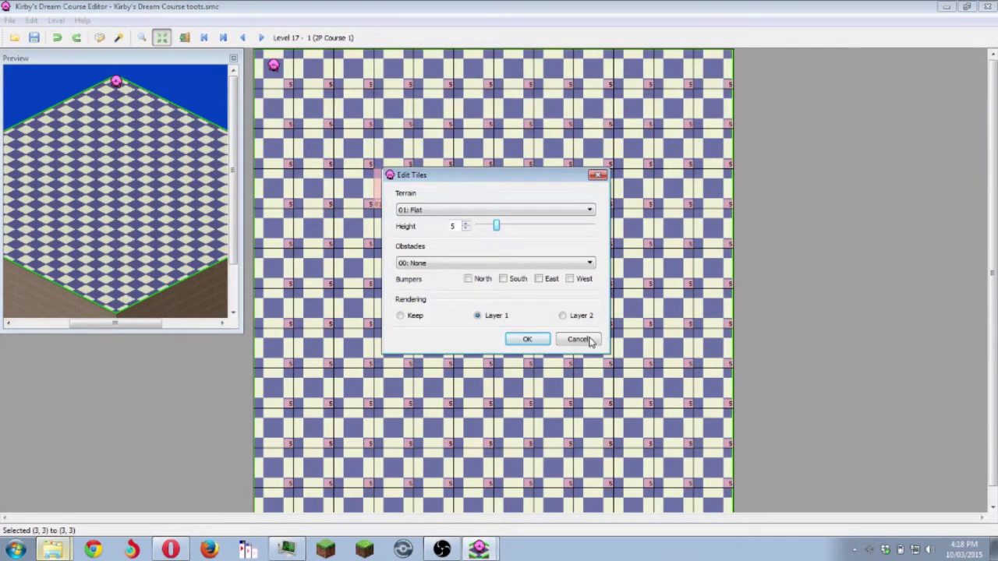
{"action": "left_click", "coordinate": [590, 341]}
- Examine the Gordo obstacle types, including their movement, facing and path variants, for the flat tile at (3, 4)
{"action": "double_click", "coordinate": [400, 234]}
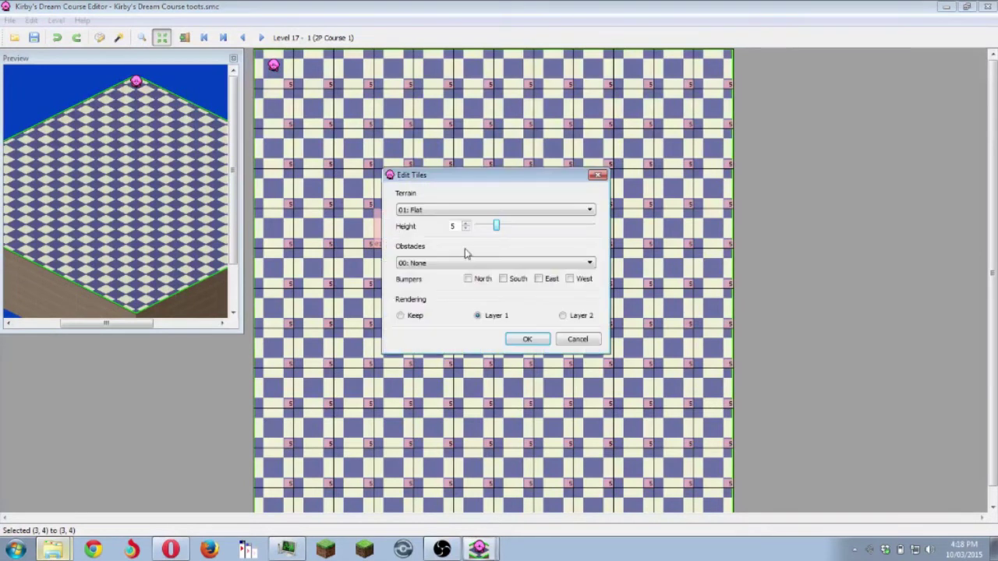
{"action": "left_click", "coordinate": [452, 265]}
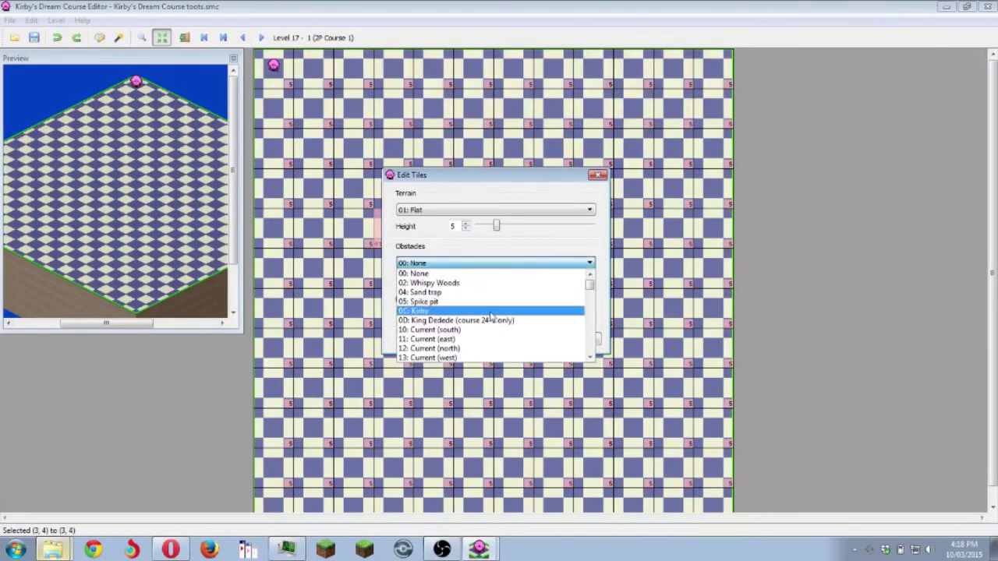
{"action": "scroll", "coordinate": [496, 318], "scroll_direction": "down", "scroll_amount": 2}
{"action": "scroll", "coordinate": [496, 318], "scroll_direction": "down", "scroll_amount": 16}
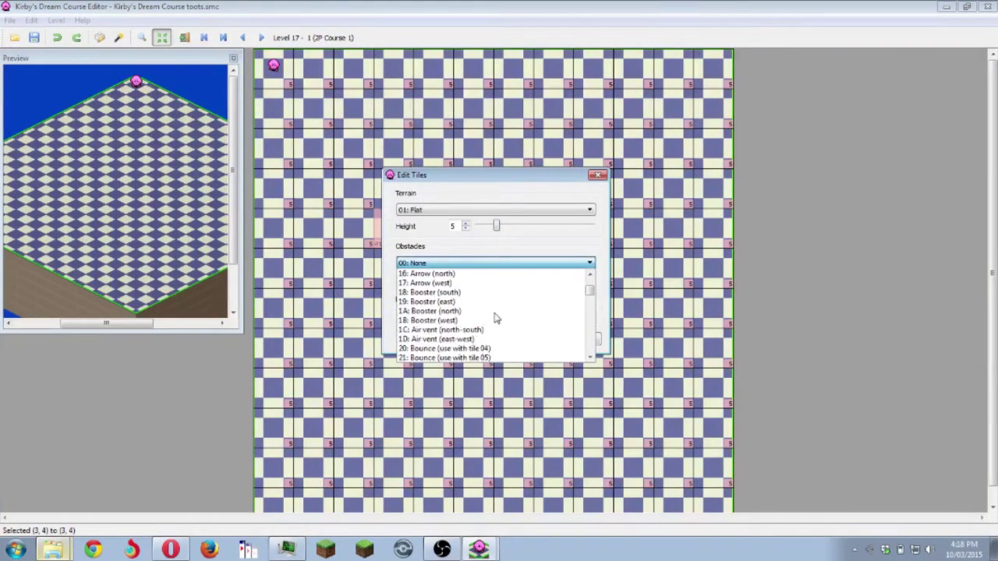
{"action": "scroll", "coordinate": [492, 320], "scroll_direction": "up", "scroll_amount": 1}
{"action": "scroll", "coordinate": [492, 319], "scroll_direction": "down", "scroll_amount": 5}
{"action": "scroll", "coordinate": [492, 319], "scroll_direction": "down", "scroll_amount": 5}
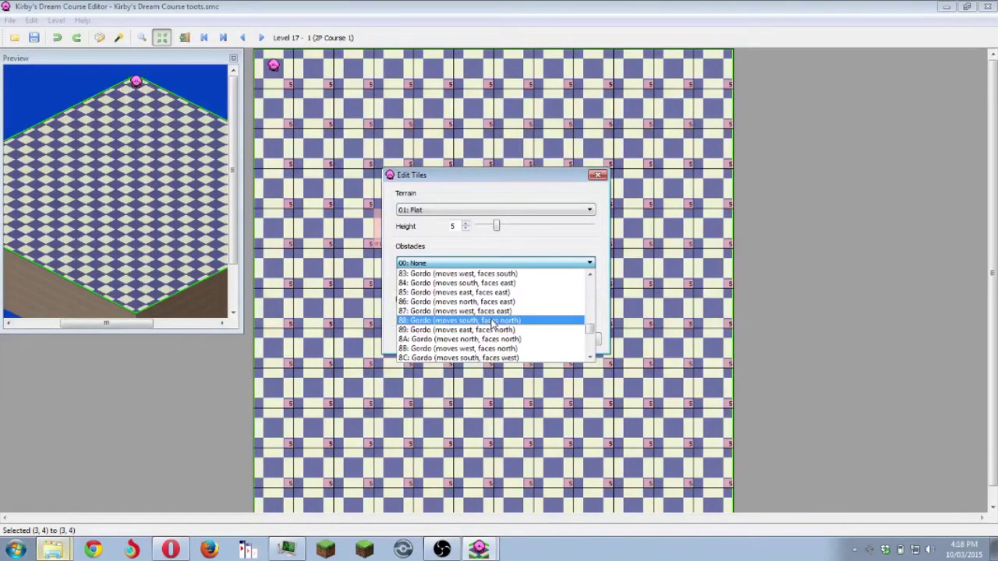
{"action": "scroll", "coordinate": [495, 322], "scroll_direction": "down", "scroll_amount": 1}
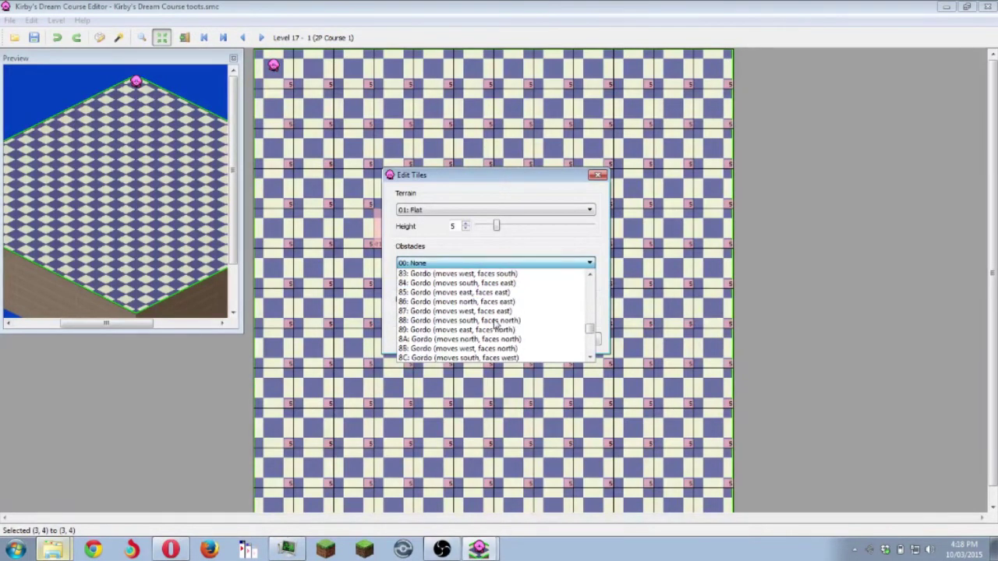
{"action": "scroll", "coordinate": [495, 321], "scroll_direction": "up", "scroll_amount": 1}
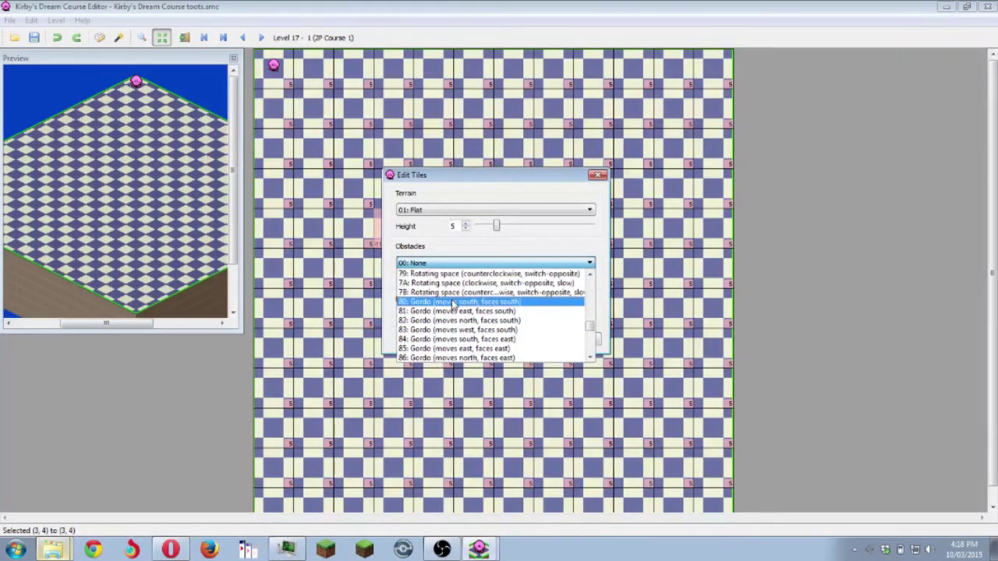
{"action": "scroll", "coordinate": [446, 350], "scroll_direction": "down", "scroll_amount": 5}
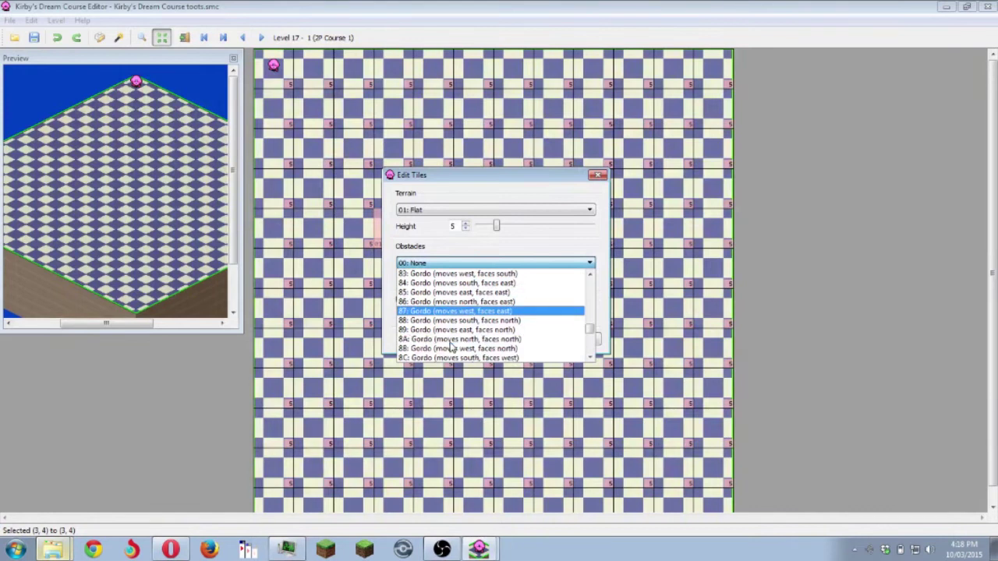
{"action": "scroll", "coordinate": [450, 348], "scroll_direction": "down", "scroll_amount": 7}
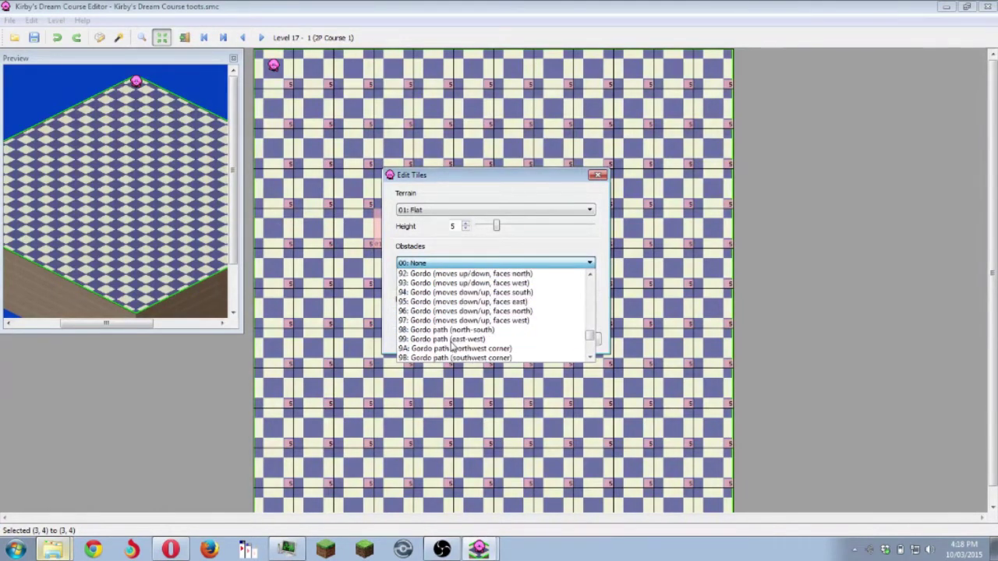
{"action": "scroll", "coordinate": [454, 346], "scroll_direction": "up", "scroll_amount": 3}
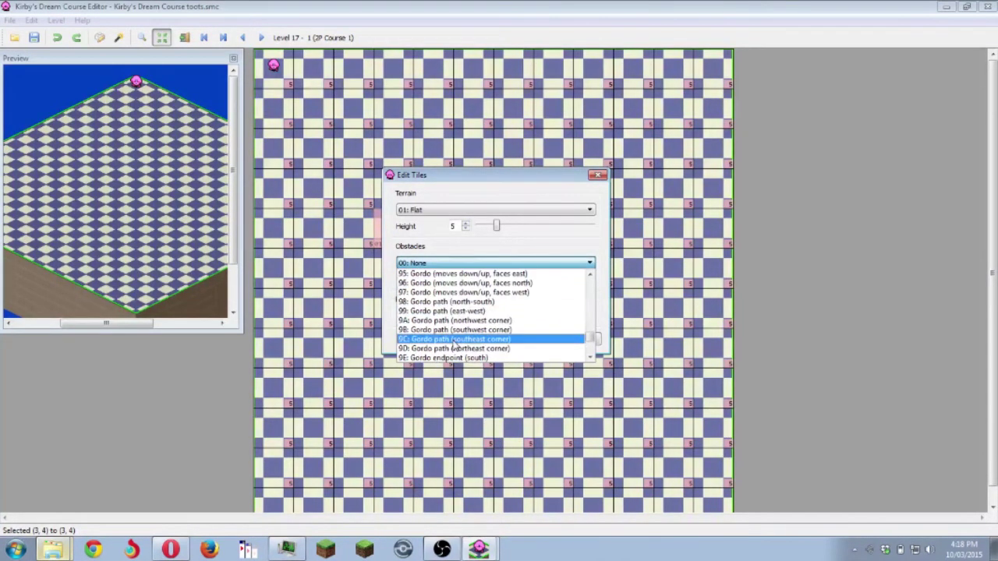
{"action": "scroll", "coordinate": [475, 341], "scroll_direction": "down", "scroll_amount": 2}
- Set the obstacle of the tile at (3, 4) to 80: Gordo (moves south, faces south)
{"action": "scroll", "coordinate": [477, 341], "scroll_direction": "up", "scroll_amount": 6}
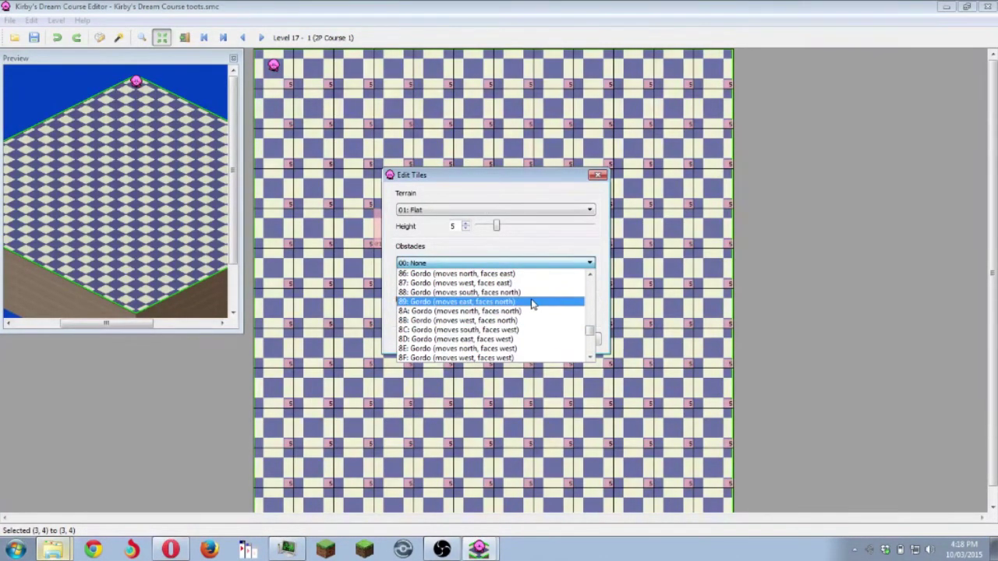
{"action": "scroll", "coordinate": [532, 304], "scroll_direction": "up", "scroll_amount": 2}
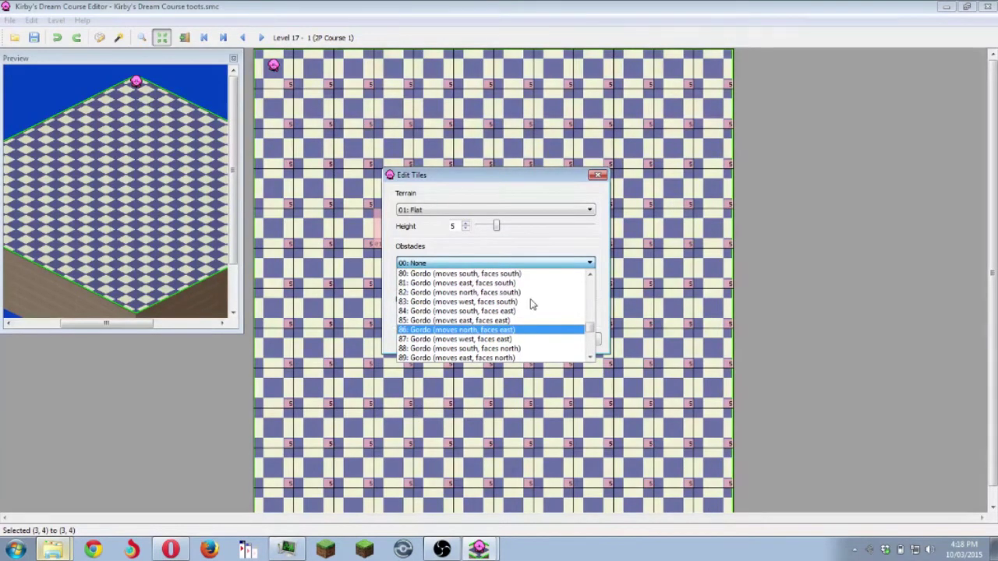
{"action": "scroll", "coordinate": [533, 304], "scroll_direction": "up", "scroll_amount": 1}
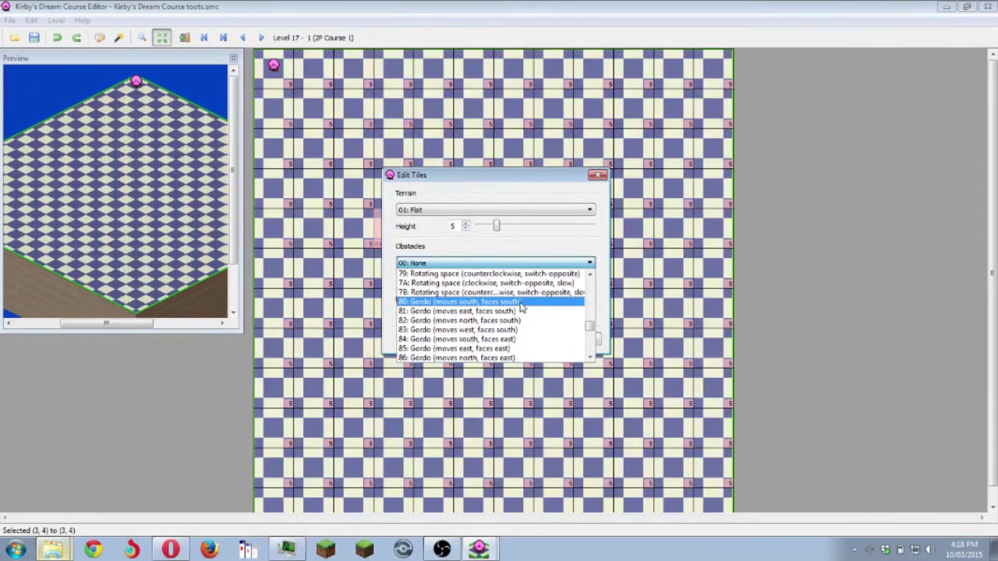
{"action": "left_click", "coordinate": [520, 304]}
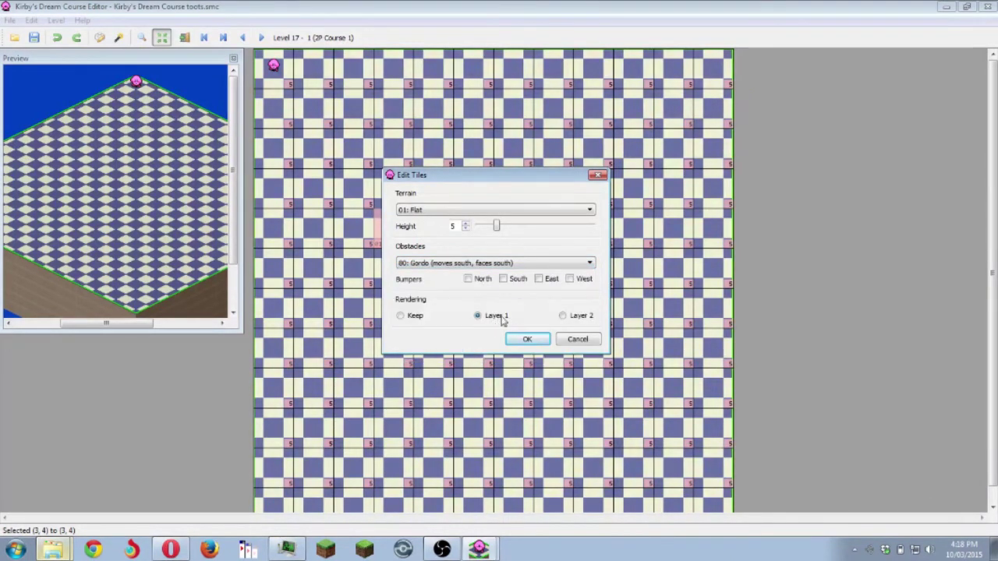
{"action": "left_click", "coordinate": [519, 343]}
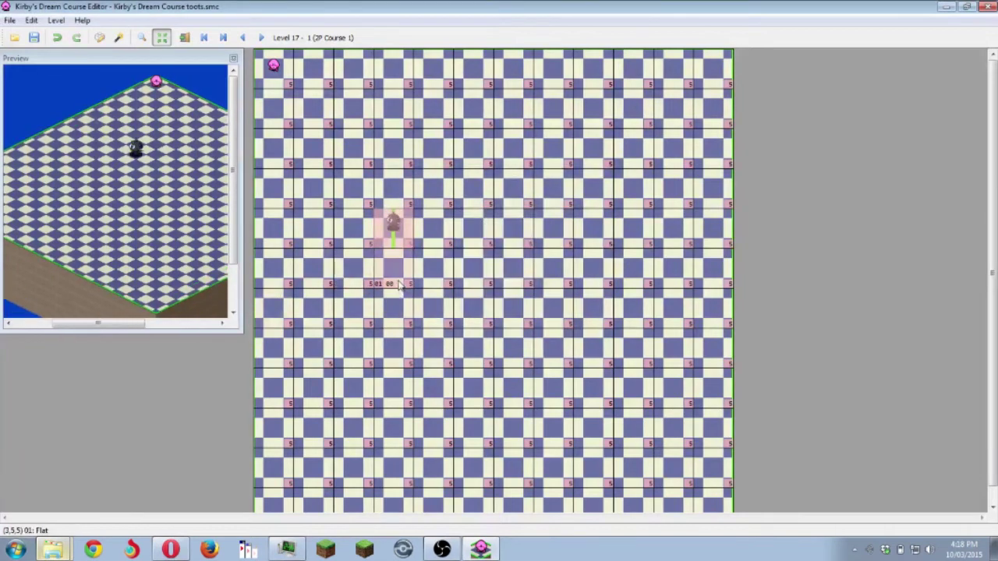
- Set the obstacle of the tiles from (3, 5) to (3, 6) to 98: Gordo path (north-south)
{"action": "left_click", "coordinate": [396, 281]}
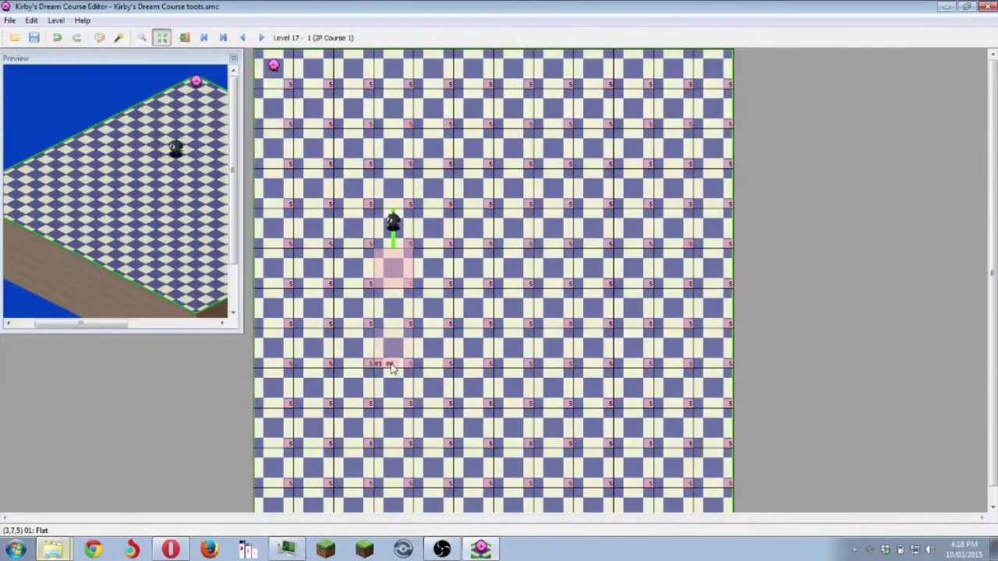
{"action": "left_click_drag", "start_coordinate": [398, 284], "coordinate": [399, 348]}
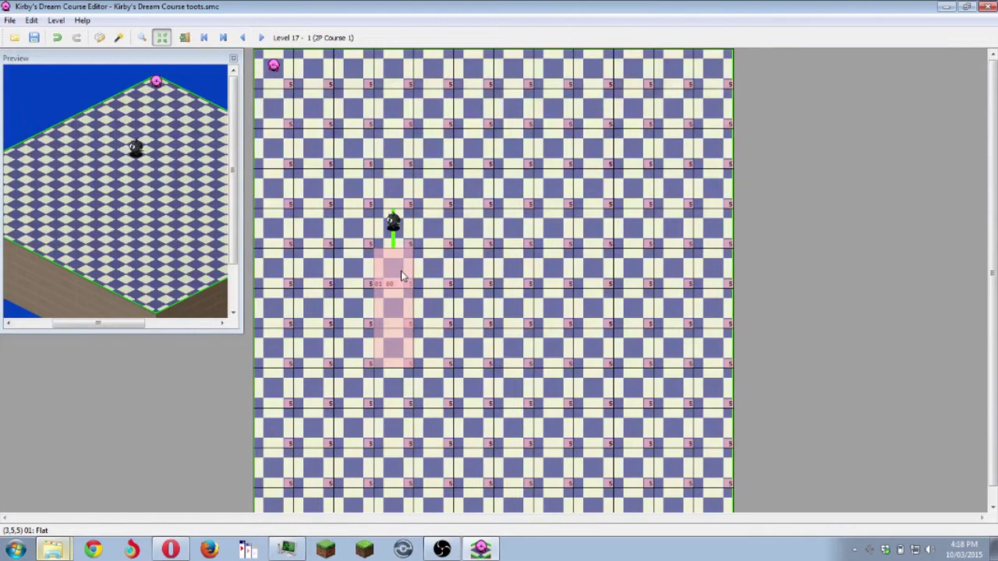
{"action": "left_click_drag", "start_coordinate": [394, 267], "coordinate": [397, 309]}
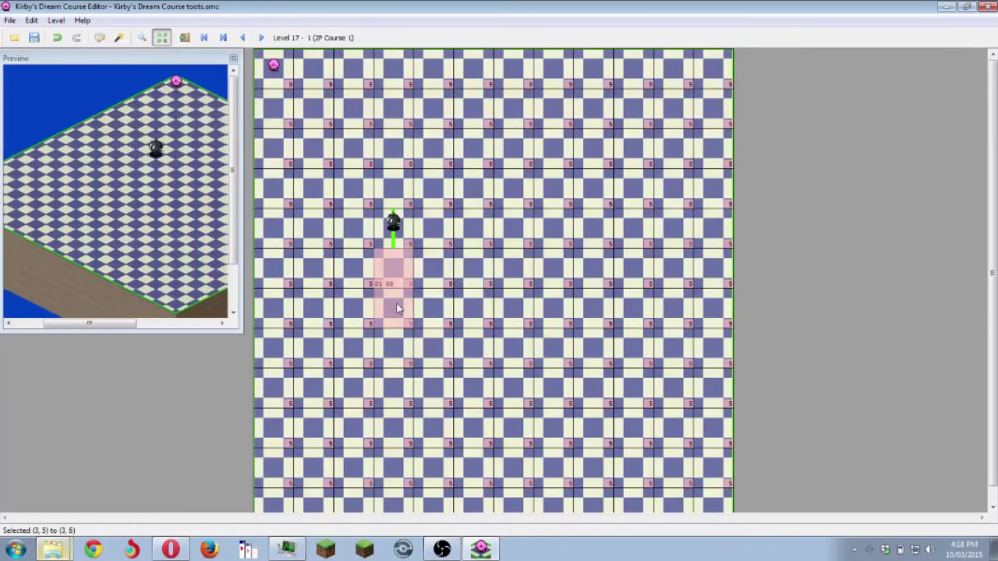
{"action": "right_click", "coordinate": [398, 275]}
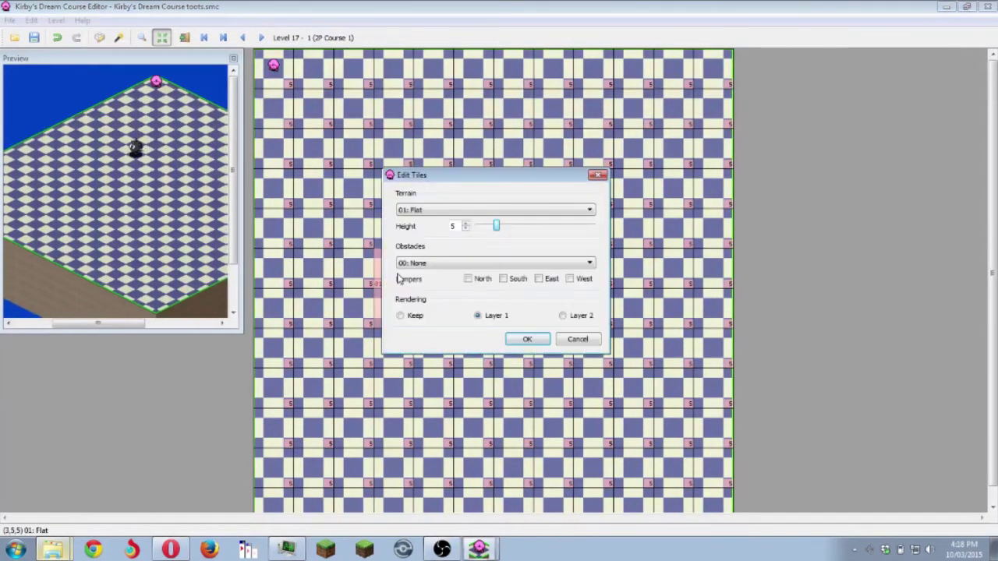
{"action": "left_click", "coordinate": [441, 266]}
{"action": "scroll", "coordinate": [484, 320], "scroll_direction": "down", "scroll_amount": 20}
{"action": "scroll", "coordinate": [485, 324], "scroll_direction": "up", "scroll_amount": 8}
{"action": "scroll", "coordinate": [486, 306], "scroll_direction": "up", "scroll_amount": 1}
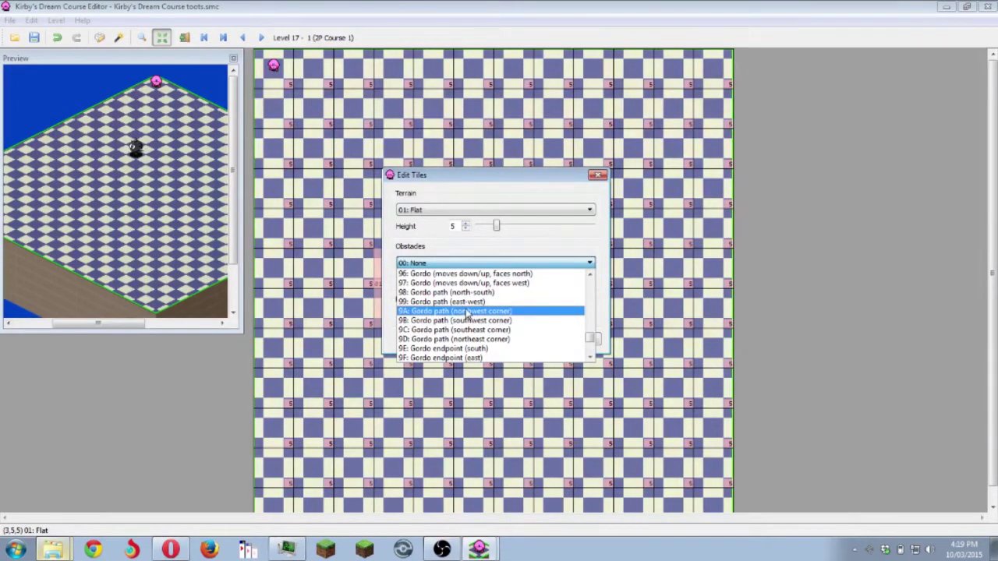
{"action": "left_click", "coordinate": [491, 293]}
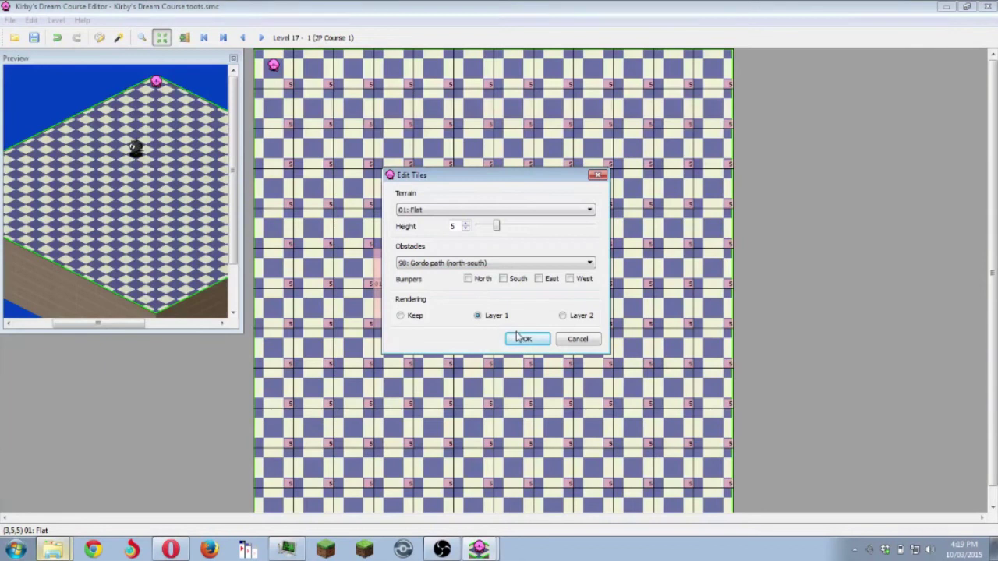
{"action": "left_click", "coordinate": [516, 337]}
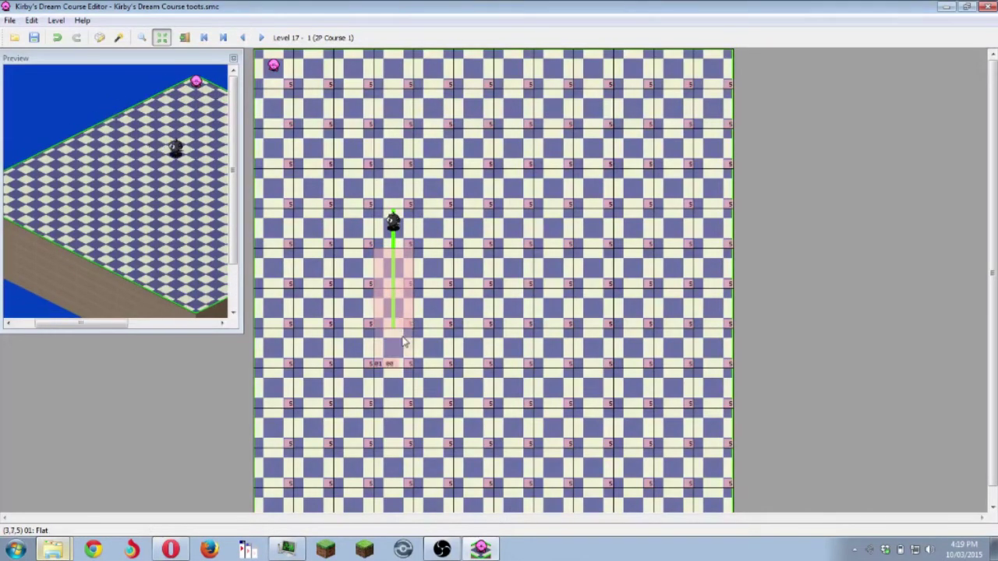
- Set the obstacle of the tile at (3, 7) to 9B: Gordo path (southwest corner)
{"action": "double_click", "coordinate": [400, 340]}
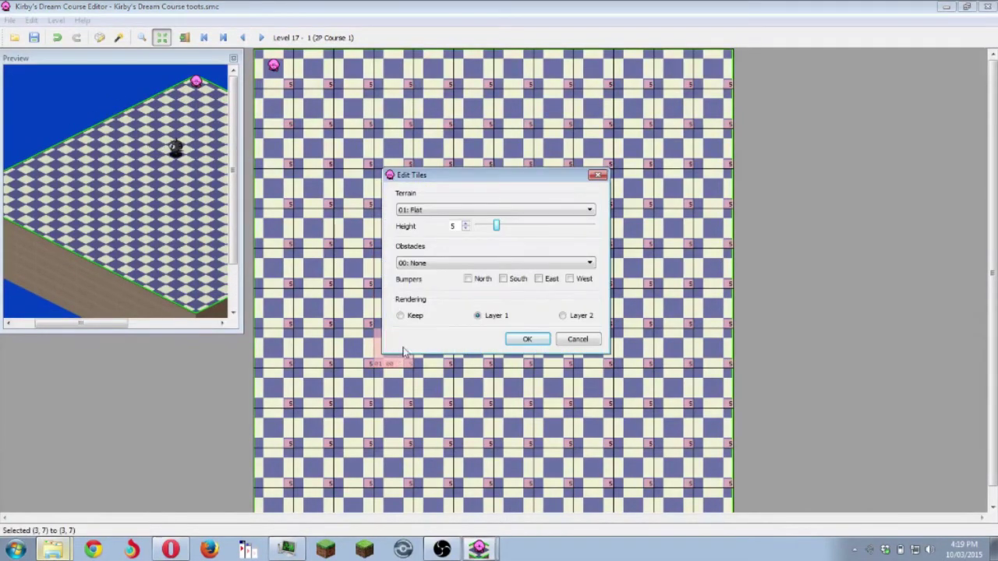
{"action": "left_click", "coordinate": [487, 263]}
{"action": "scroll", "coordinate": [487, 304], "scroll_direction": "down", "scroll_amount": 20}
{"action": "scroll", "coordinate": [494, 318], "scroll_direction": "down", "scroll_amount": 14}
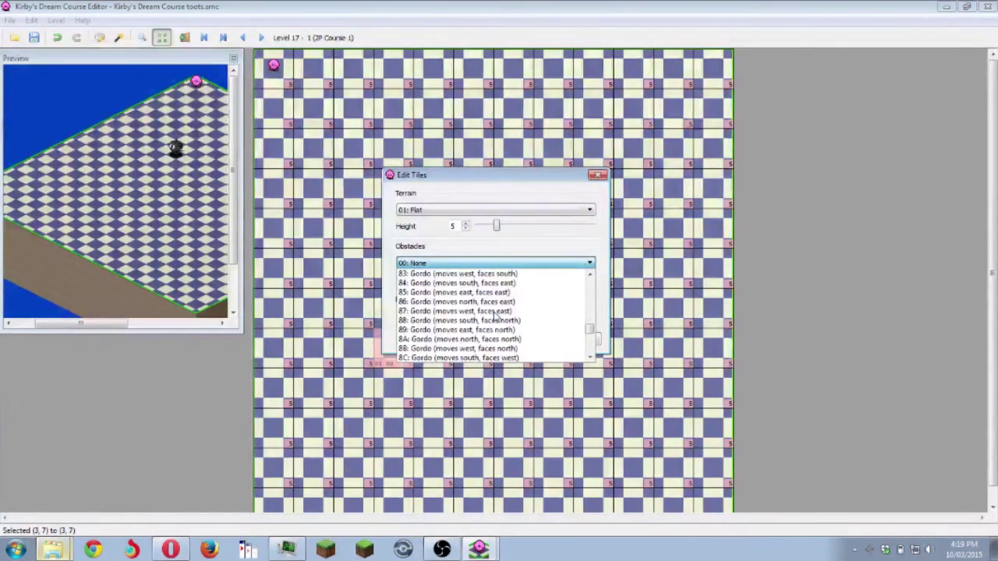
{"action": "scroll", "coordinate": [494, 317], "scroll_direction": "down", "scroll_amount": 1}
{"action": "scroll", "coordinate": [494, 316], "scroll_direction": "down", "scroll_amount": 2}
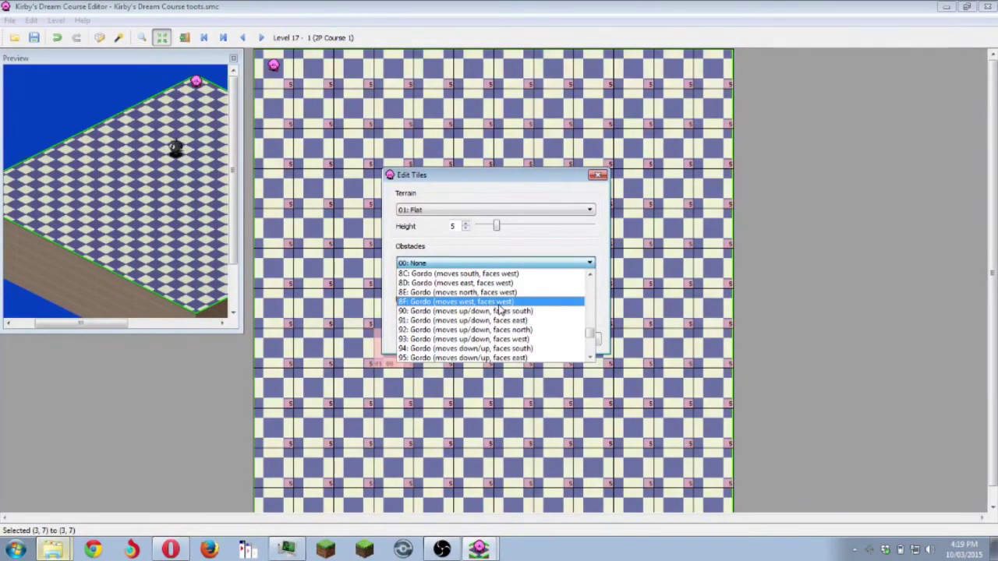
{"action": "scroll", "coordinate": [499, 310], "scroll_direction": "down", "scroll_amount": 1}
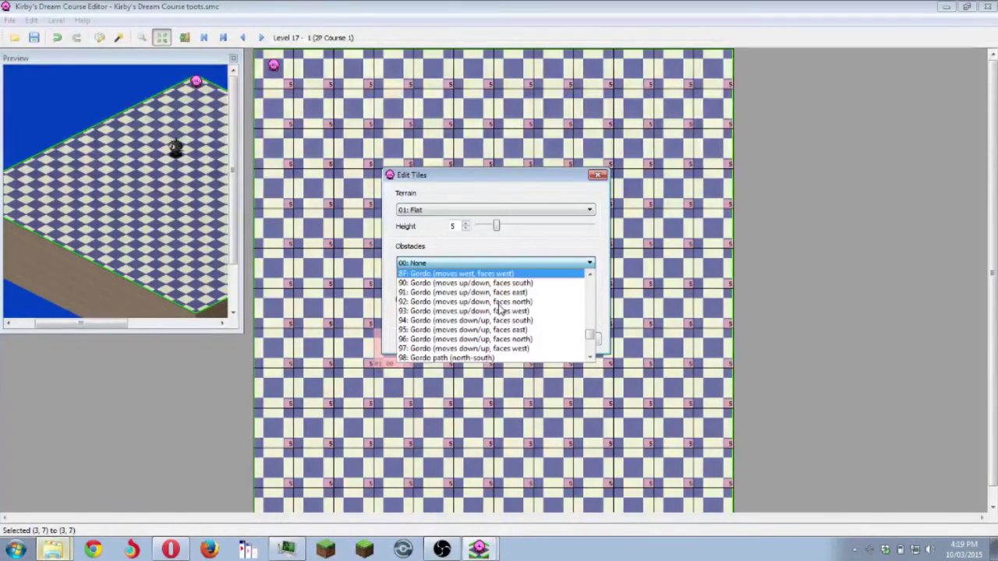
{"action": "scroll", "coordinate": [499, 310], "scroll_direction": "down", "scroll_amount": 2}
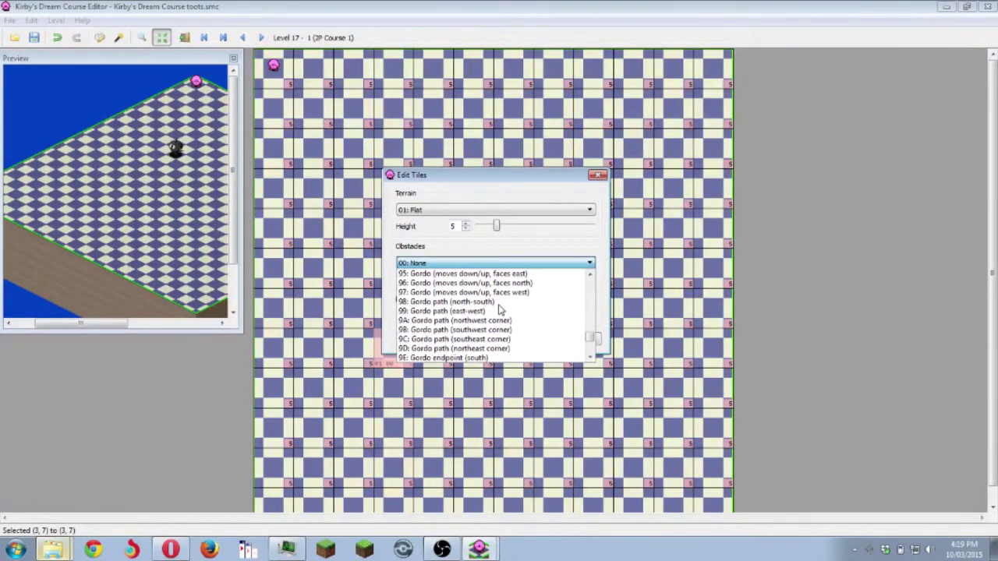
{"action": "scroll", "coordinate": [499, 310], "scroll_direction": "down", "scroll_amount": 1}
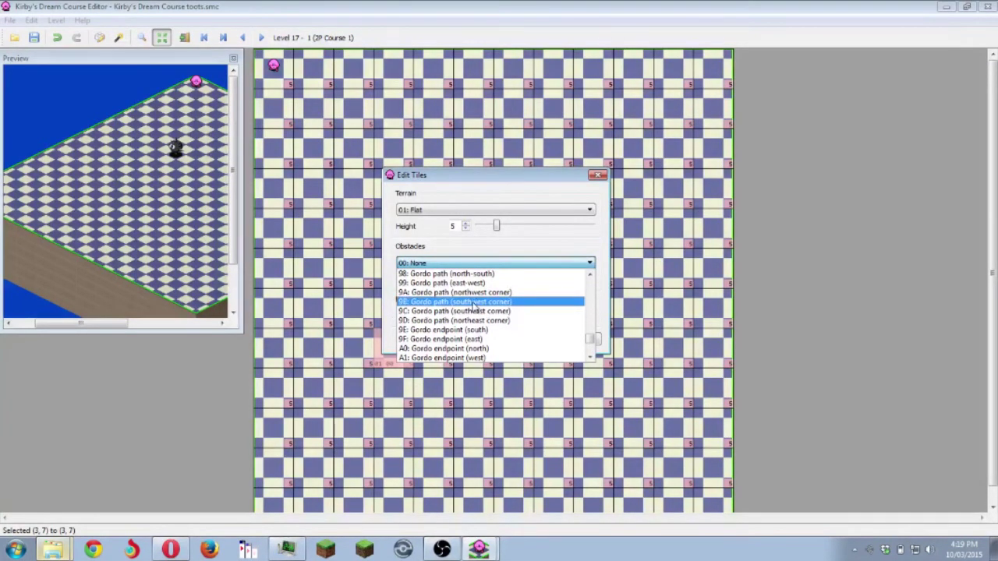
{"action": "left_click", "coordinate": [473, 302]}
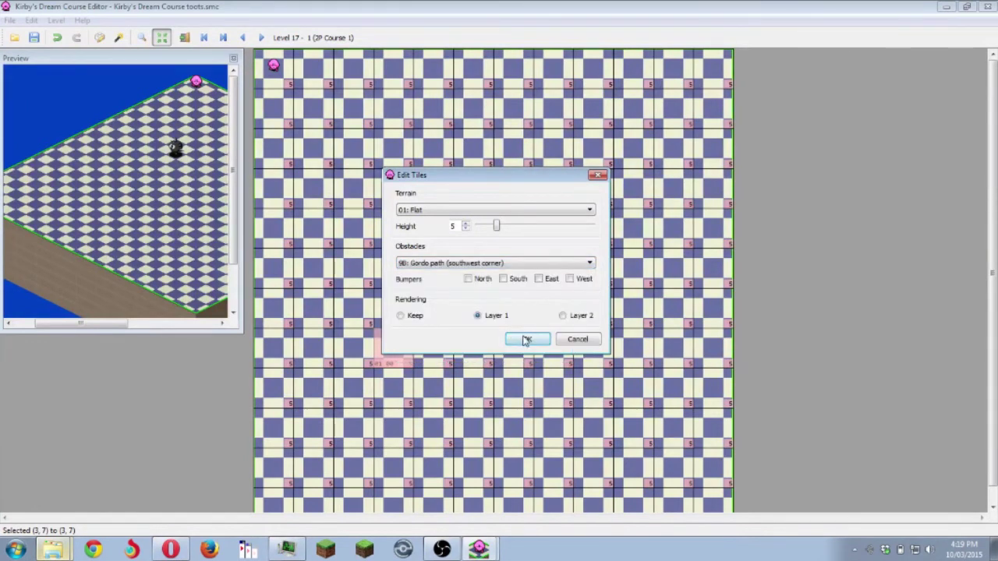
{"action": "left_click", "coordinate": [524, 341]}
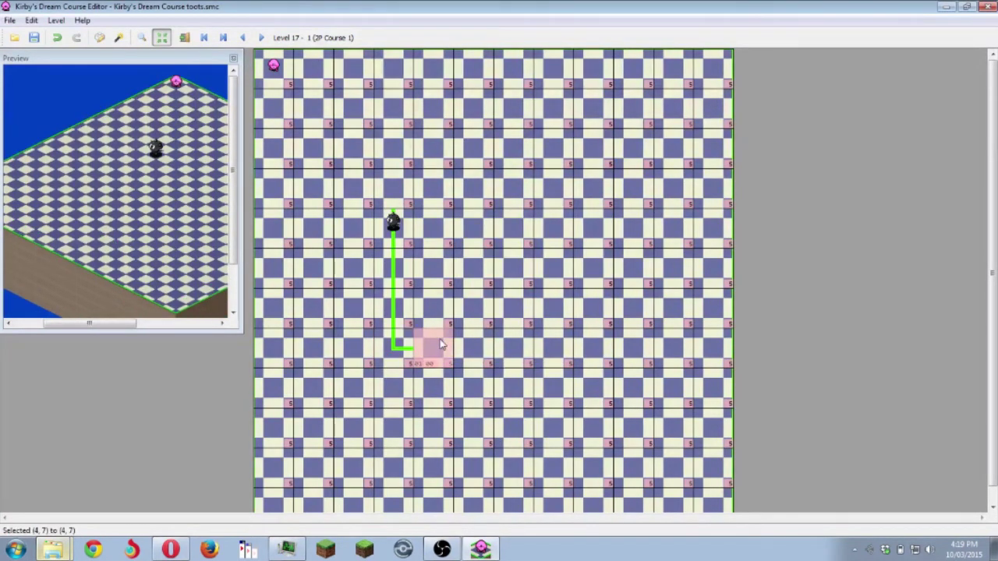
- Set the obstacle of the tiles from (4, 7) to (5, 7) to 99: Gordo path (east-west)
{"action": "left_click_drag", "start_coordinate": [433, 350], "coordinate": [470, 350]}
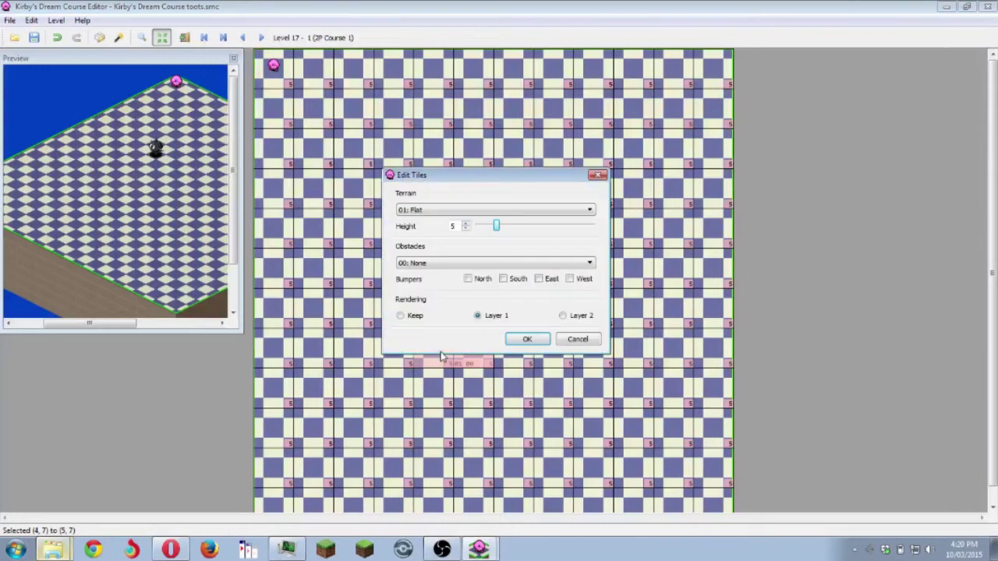
{"action": "left_click", "coordinate": [457, 263]}
{"action": "scroll", "coordinate": [483, 312], "scroll_direction": "down", "scroll_amount": 10}
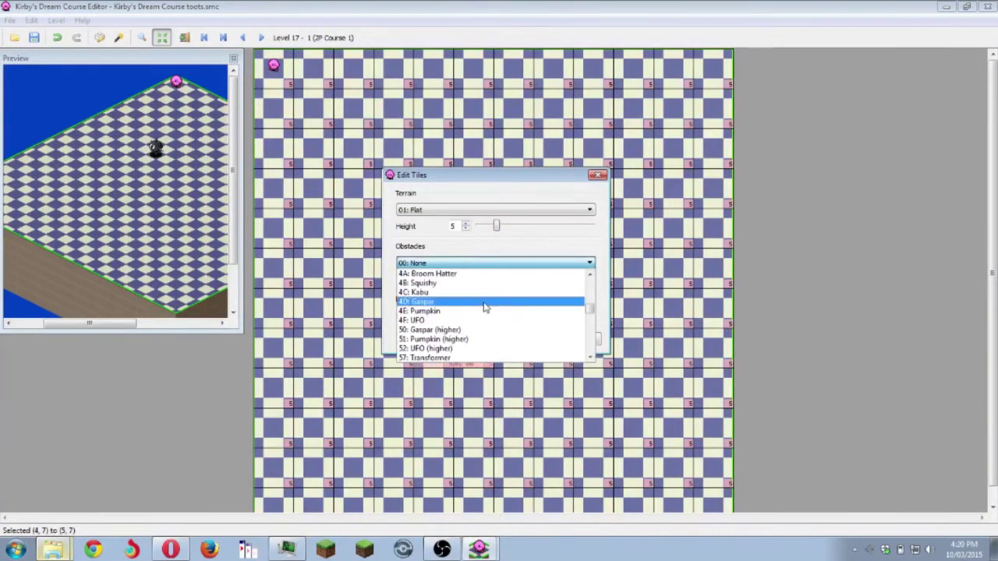
{"action": "scroll", "coordinate": [493, 312], "scroll_direction": "down", "scroll_amount": 2}
{"action": "scroll", "coordinate": [493, 315], "scroll_direction": "down", "scroll_amount": 3}
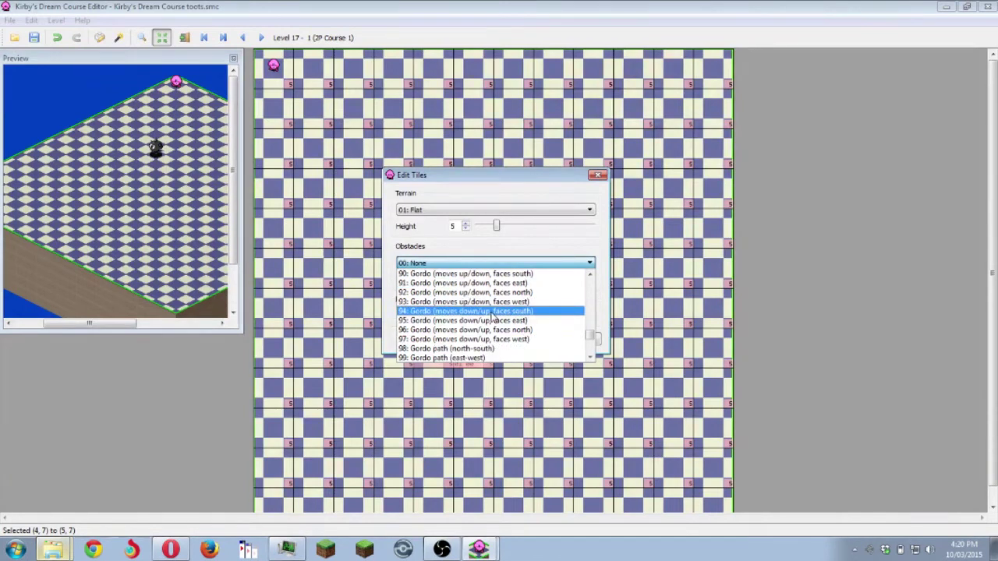
{"action": "left_click", "coordinate": [503, 357]}
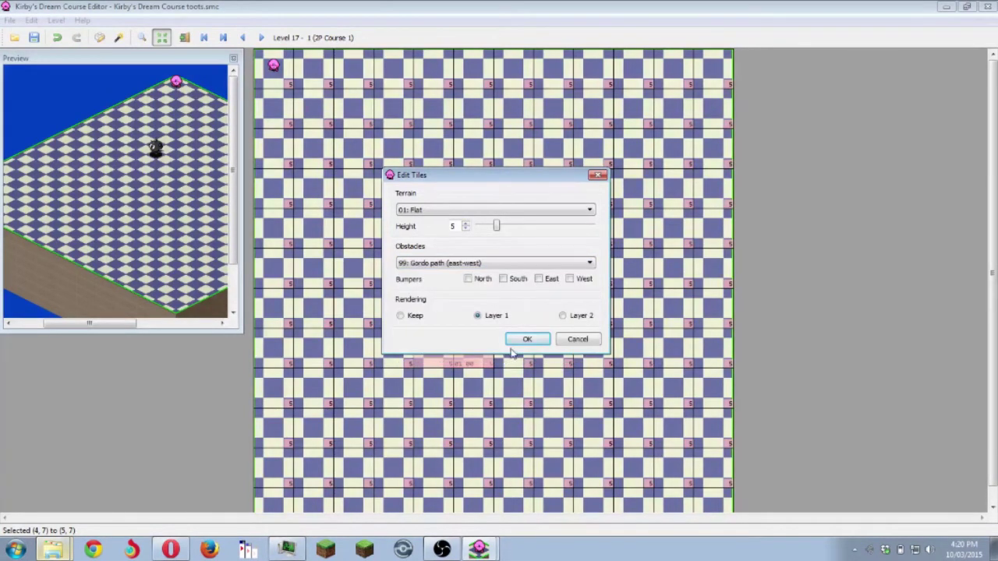
{"action": "left_click", "coordinate": [524, 340]}
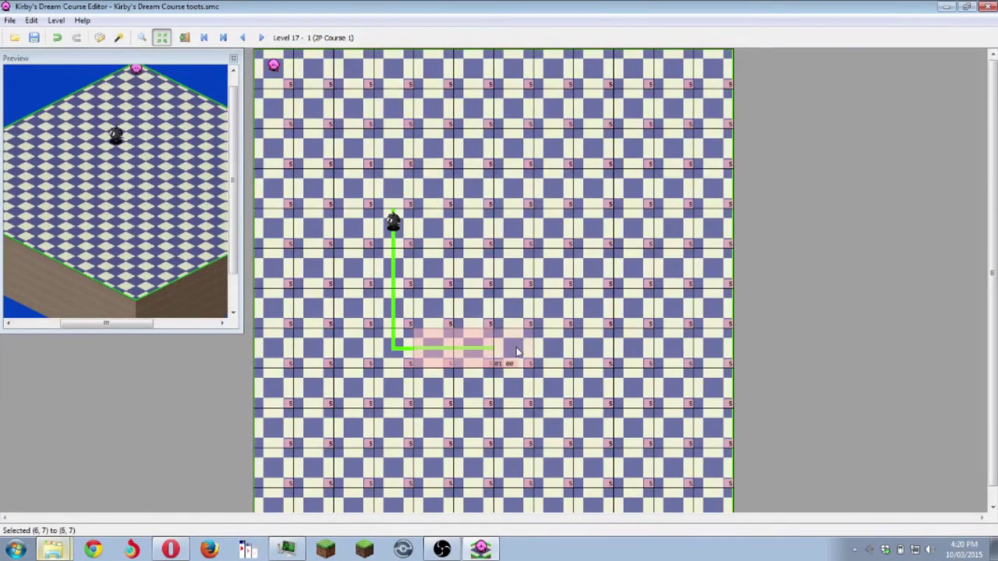
- Set the obstacle of the tile at (6, 7) to 9C: Gordo path (southeast corner)
{"action": "double_click", "coordinate": [508, 345]}
{"action": "left_click", "coordinate": [513, 264]}
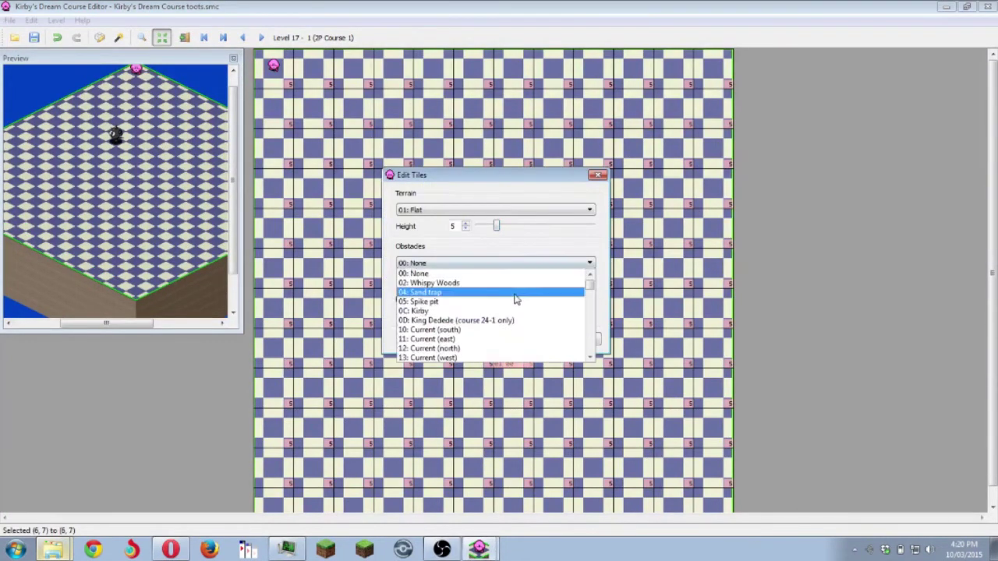
{"action": "scroll", "coordinate": [515, 300], "scroll_direction": "down", "scroll_amount": 10}
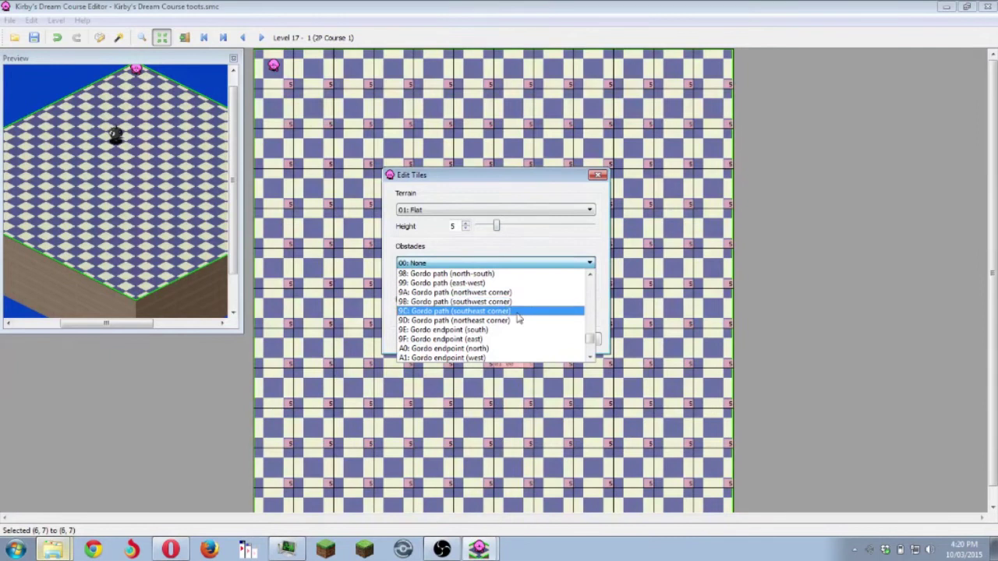
{"action": "left_click", "coordinate": [514, 314]}
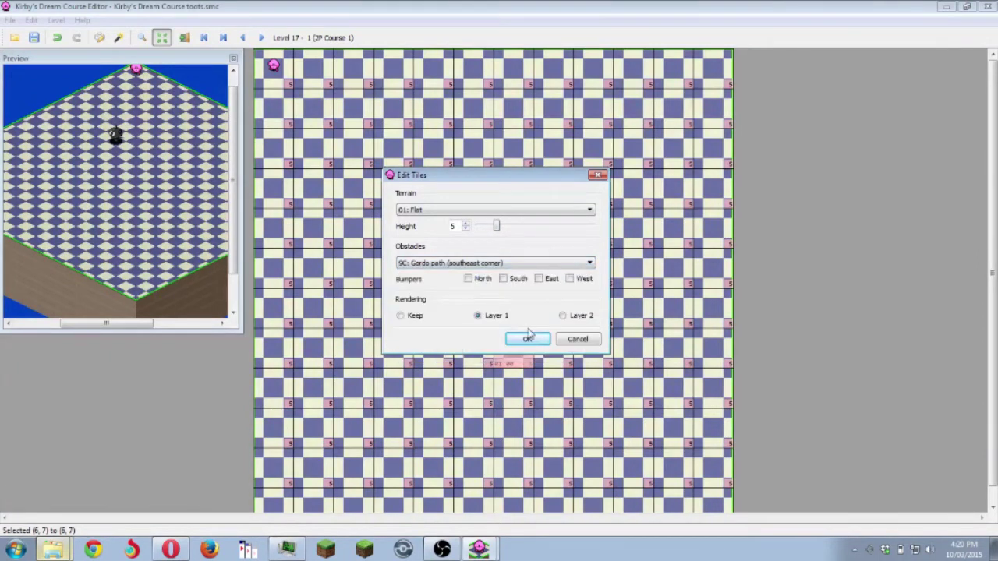
{"action": "left_click", "coordinate": [533, 340]}
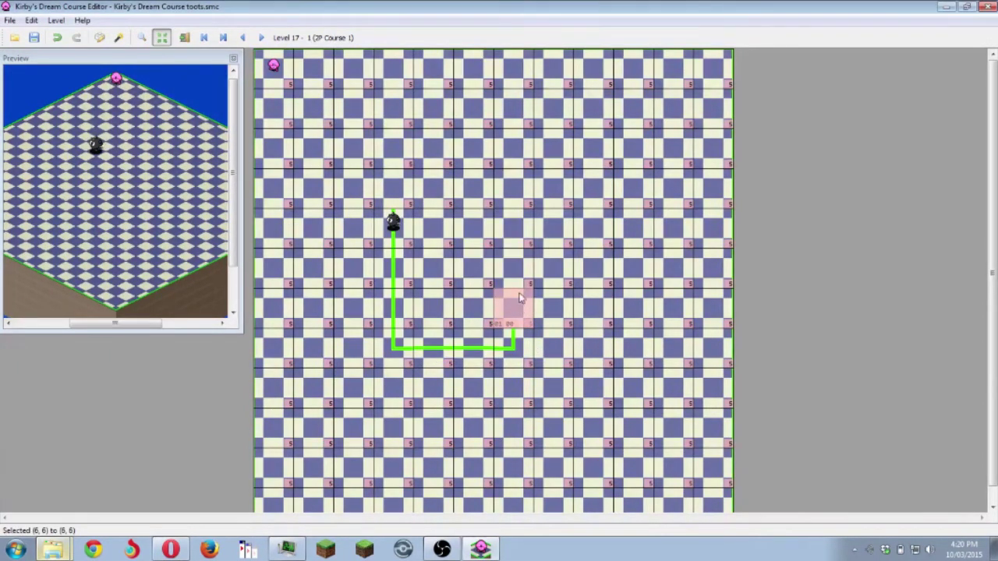
- Set the obstacle of the tiles from (6, 5) to (6, 6) to 98: Gordo path (north-south)
{"action": "left_click_drag", "start_coordinate": [524, 259], "coordinate": [525, 306]}
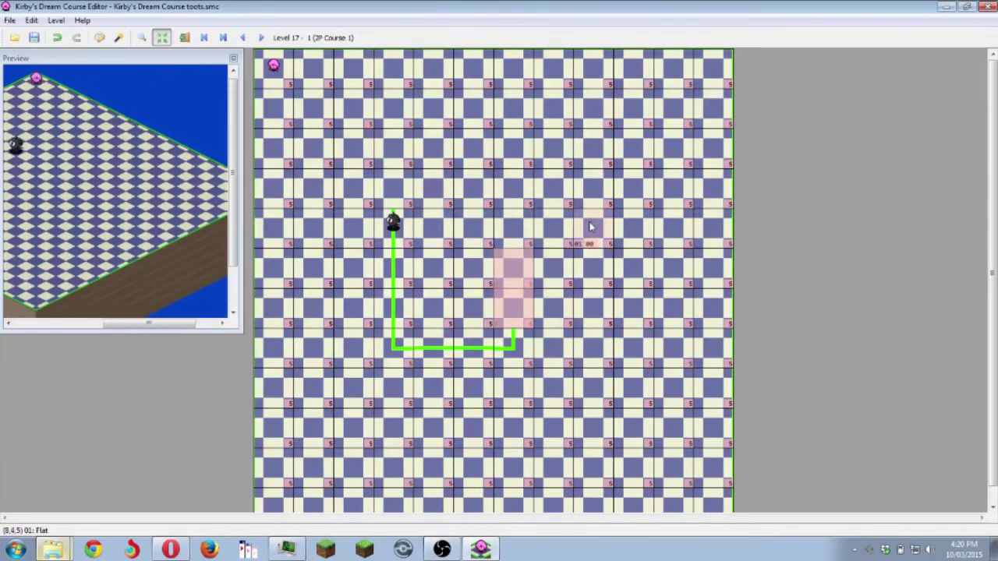
{"action": "double_click", "coordinate": [523, 299]}
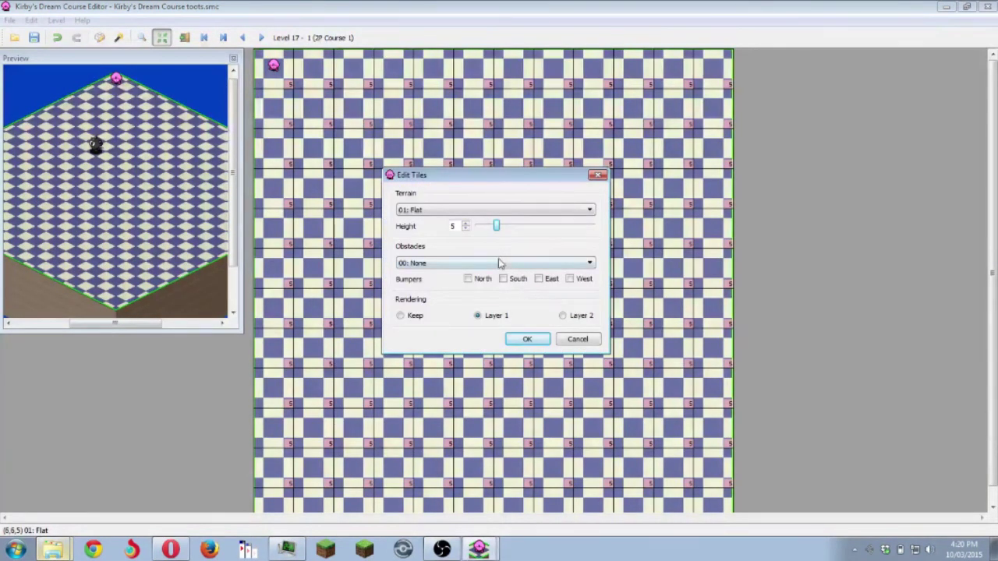
{"action": "left_click", "coordinate": [498, 263]}
{"action": "scroll", "coordinate": [533, 326], "scroll_direction": "down", "scroll_amount": 1}
{"action": "scroll", "coordinate": [533, 326], "scroll_direction": "down", "scroll_amount": 15}
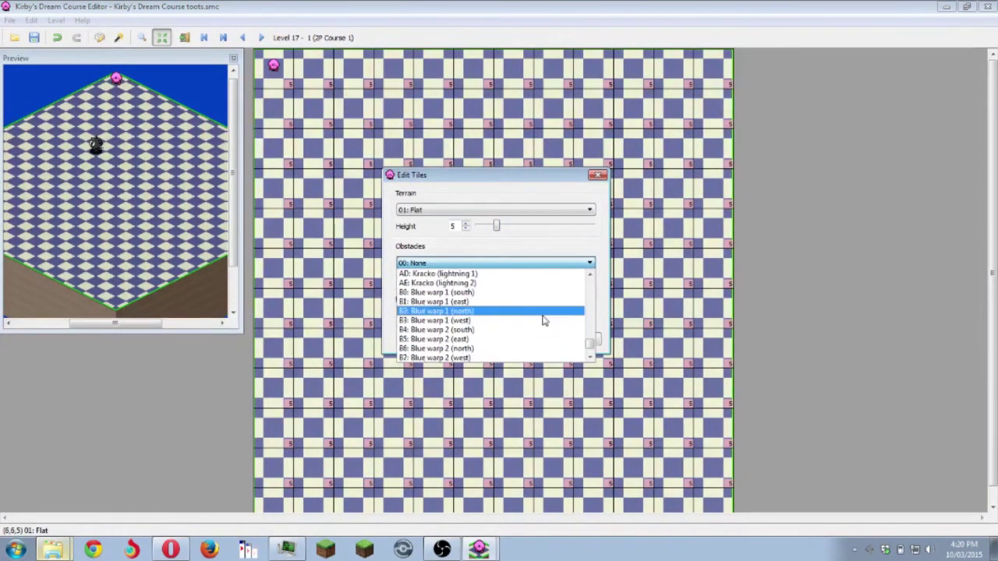
{"action": "scroll", "coordinate": [522, 308], "scroll_direction": "up", "scroll_amount": 3}
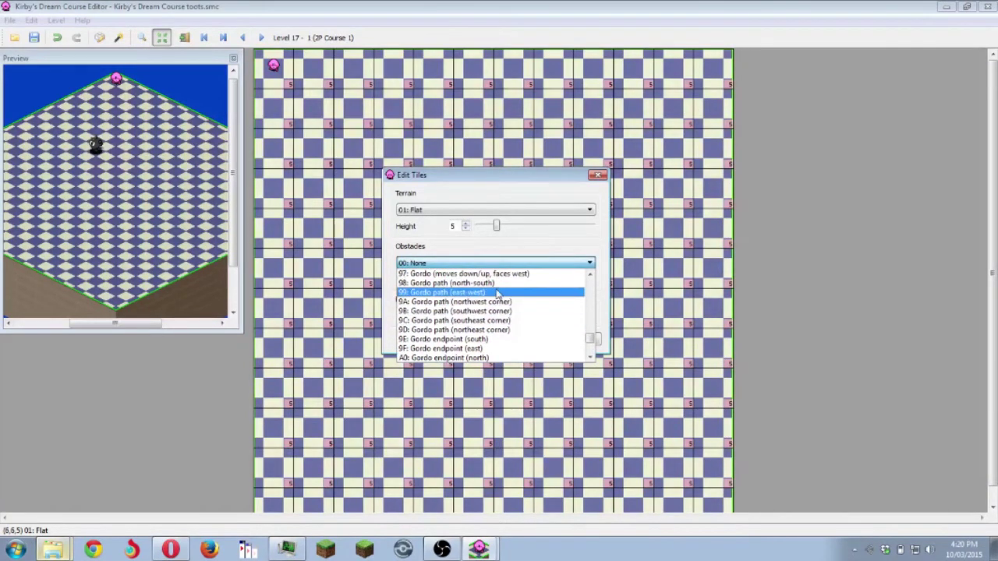
{"action": "left_click", "coordinate": [492, 283]}
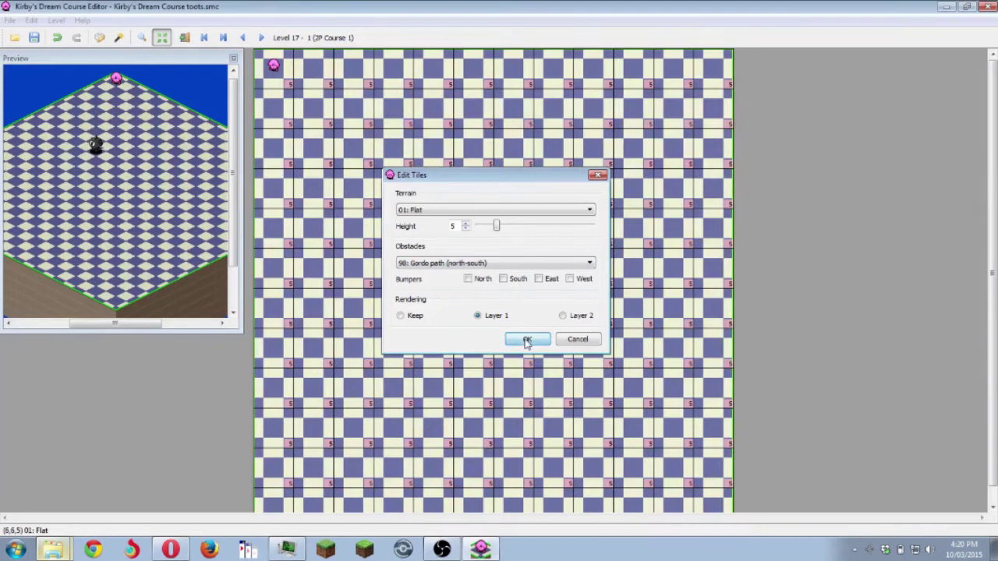
{"action": "left_click", "coordinate": [527, 339]}
- Set the obstacle of the tile at (6, 4) to 9D: Gordo path (northeast corner)
{"action": "left_click", "coordinate": [510, 236]}
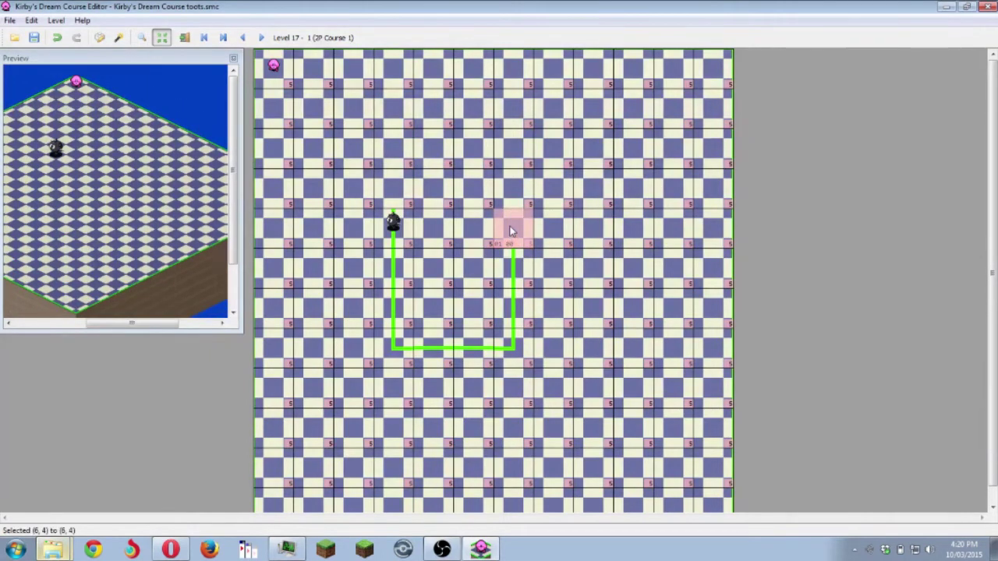
{"action": "double_click", "coordinate": [511, 231]}
{"action": "left_click", "coordinate": [508, 263]}
{"action": "scroll", "coordinate": [514, 304], "scroll_direction": "down", "scroll_amount": 3}
{"action": "scroll", "coordinate": [516, 304], "scroll_direction": "down", "scroll_amount": 15}
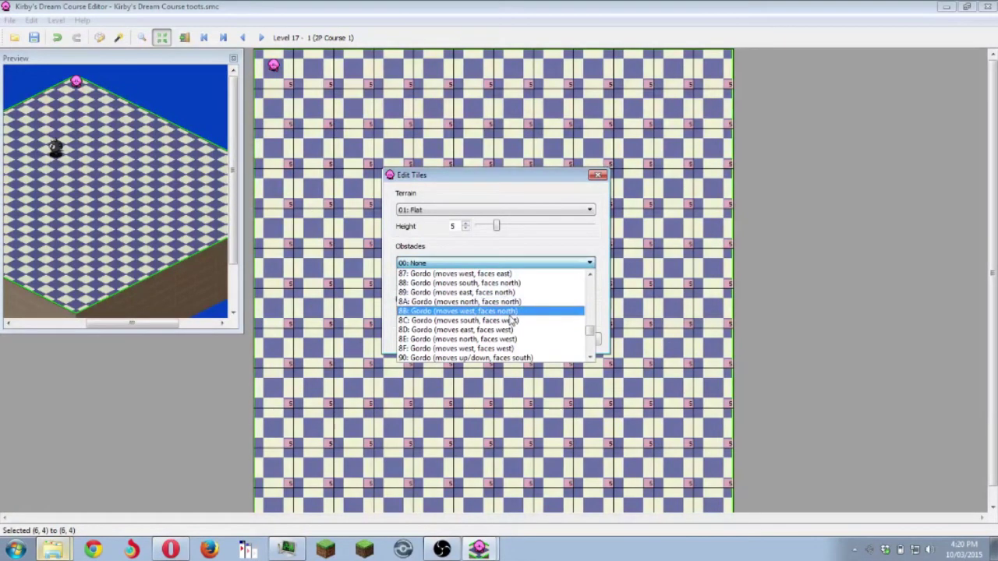
{"action": "scroll", "coordinate": [510, 335], "scroll_direction": "down", "scroll_amount": 5}
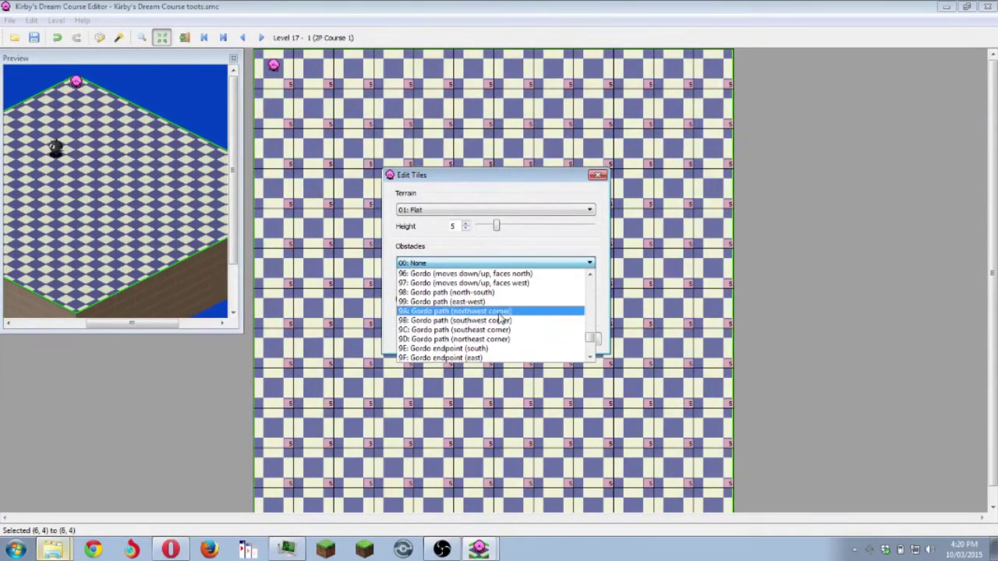
{"action": "left_click", "coordinate": [544, 339]}
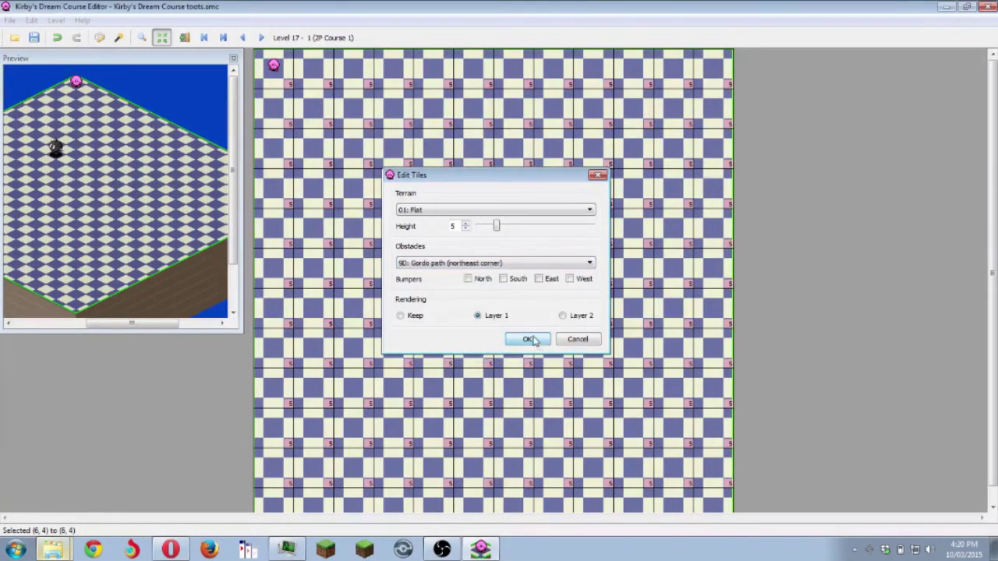
{"action": "left_click", "coordinate": [545, 339]}
- Set the obstacle of the tiles from (4, 4) to (5, 4) to 99: Gordo path (east-west)
{"action": "double_click", "coordinate": [430, 236]}
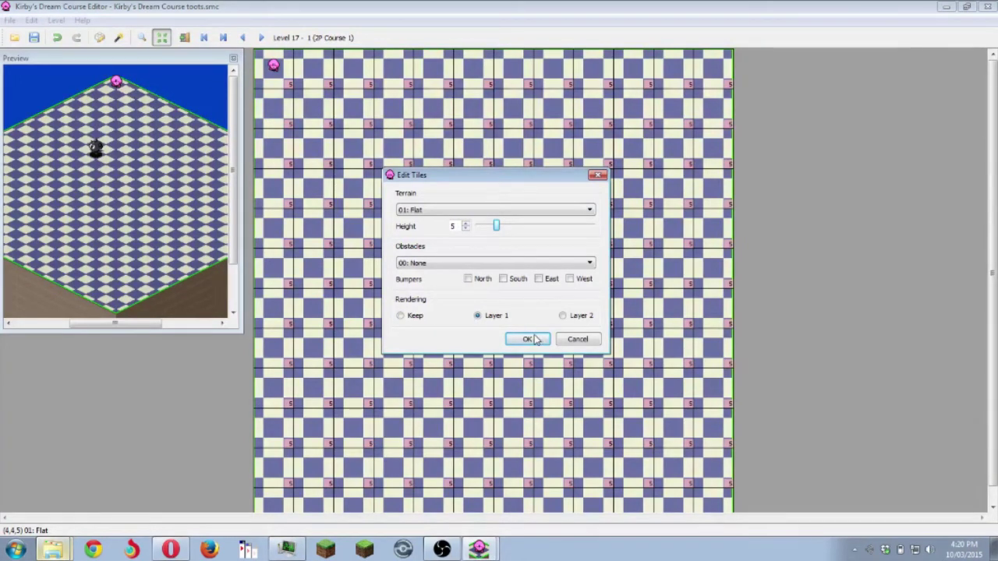
{"action": "left_click", "coordinate": [511, 265]}
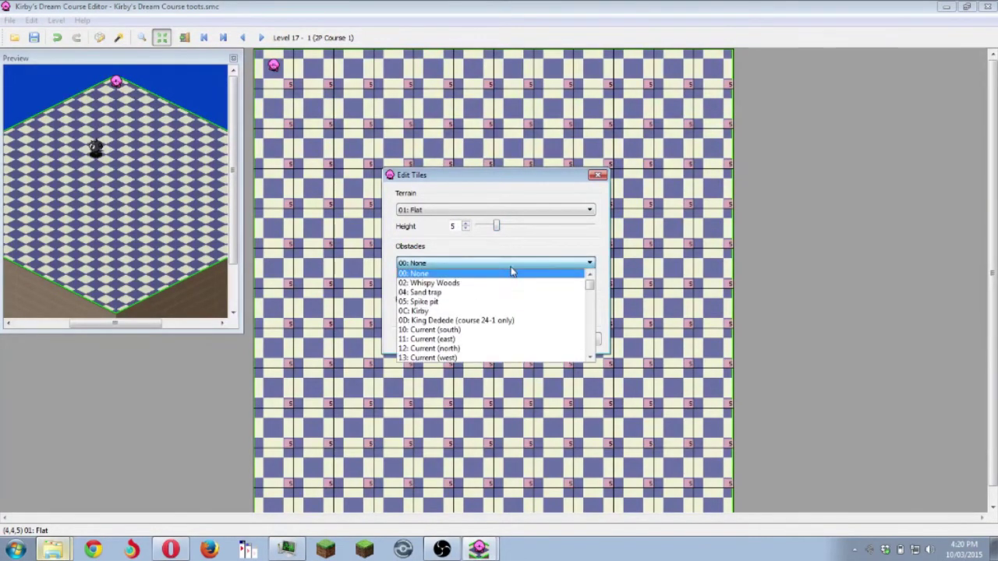
{"action": "scroll", "coordinate": [519, 340], "scroll_direction": "down", "scroll_amount": 8}
{"action": "scroll", "coordinate": [520, 339], "scroll_direction": "down", "scroll_amount": 20}
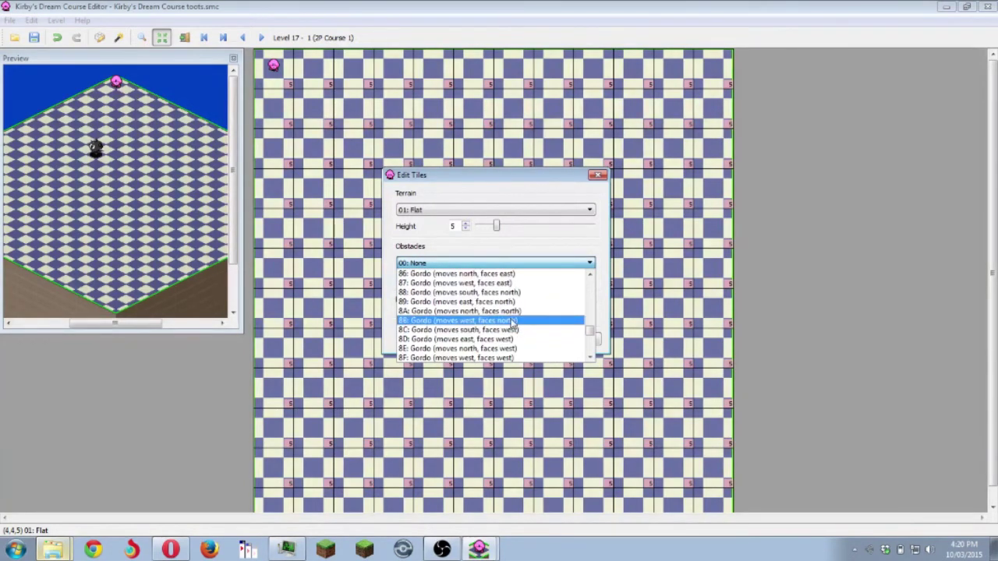
{"action": "scroll", "coordinate": [520, 331], "scroll_direction": "down", "scroll_amount": 3}
{"action": "scroll", "coordinate": [527, 323], "scroll_direction": "down", "scroll_amount": 3}
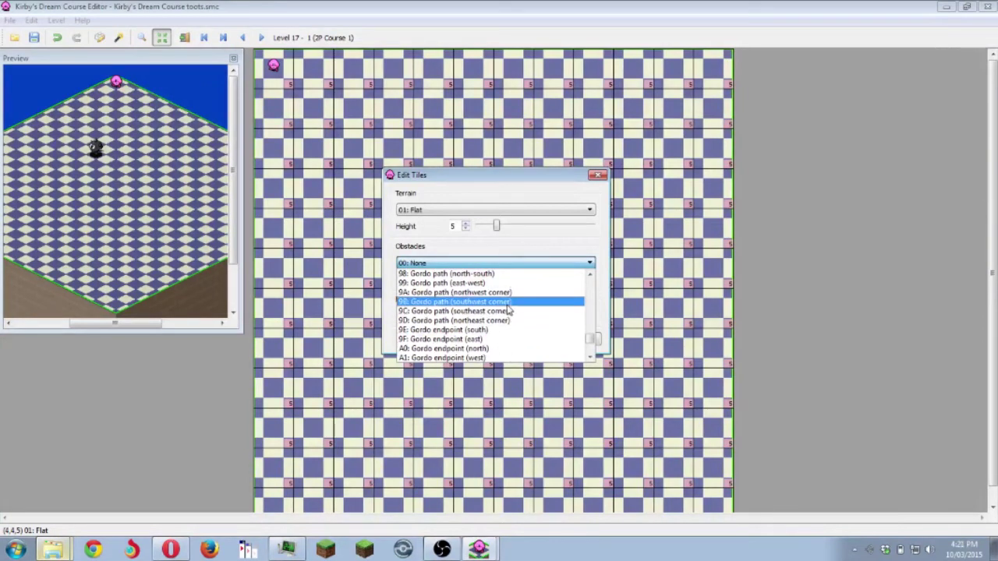
{"action": "scroll", "coordinate": [507, 308], "scroll_direction": "up", "scroll_amount": 1}
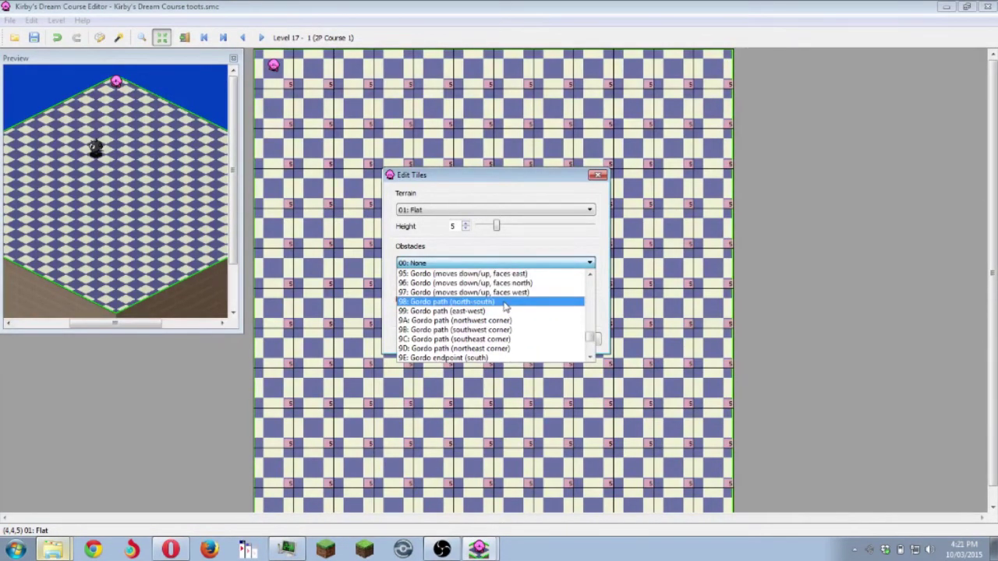
{"action": "left_click", "coordinate": [499, 339]}
{"action": "left_click", "coordinate": [524, 341]}
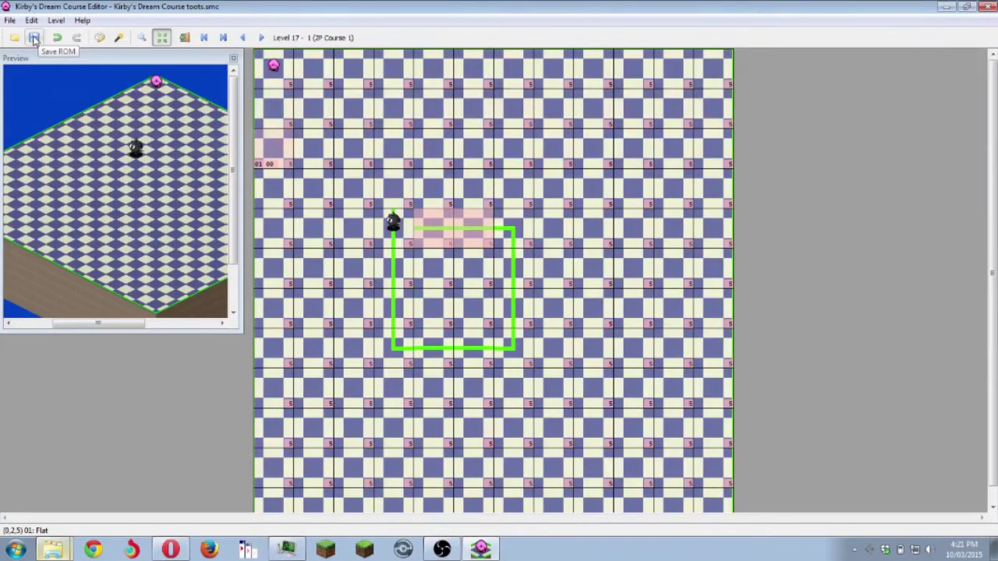
- Save the ROM, including the changes to the current level
{"action": "left_click", "coordinate": [34, 39]}
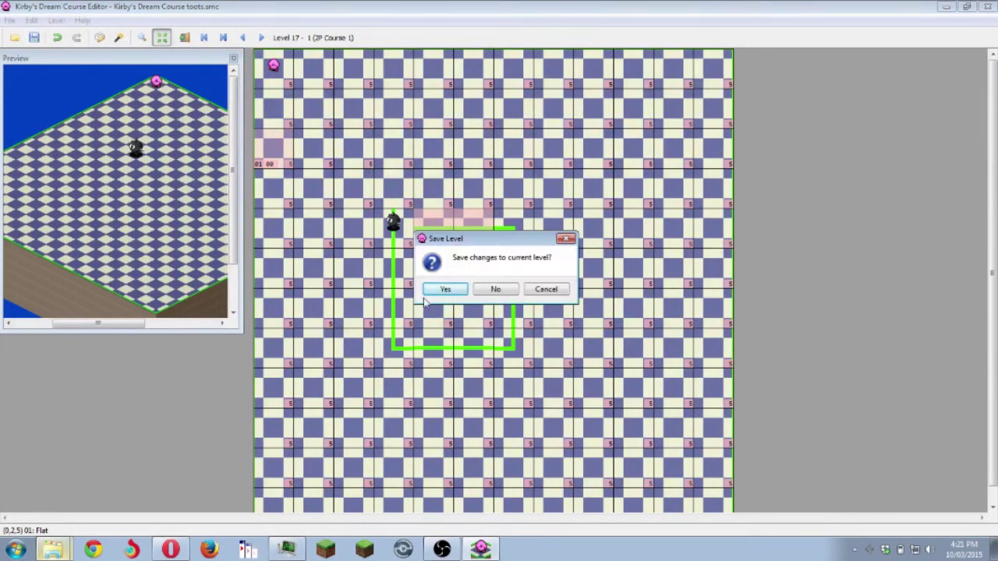
{"action": "left_click", "coordinate": [441, 290]}
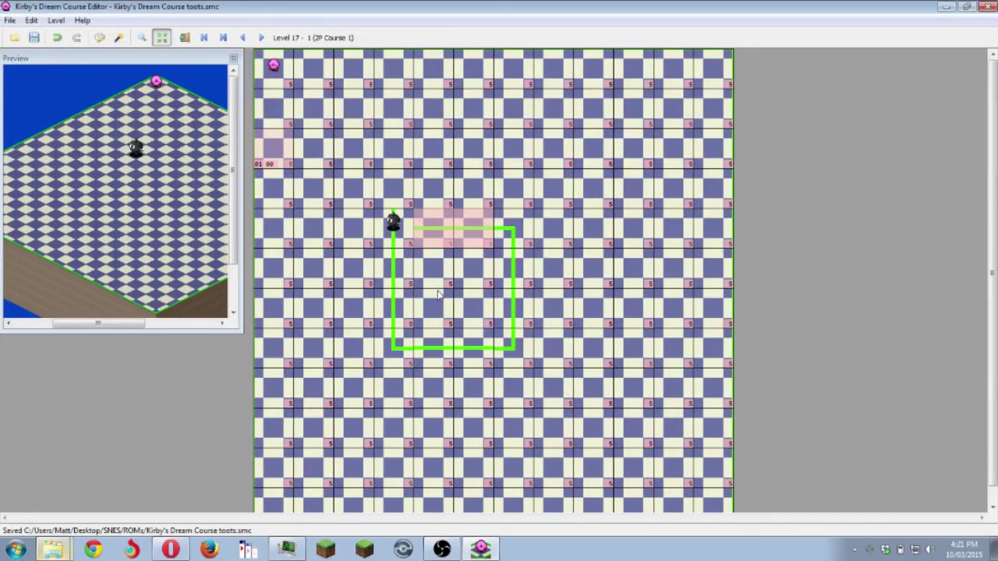
- Switch to Windows Explorer, go to the SNES folder and launch the emulator zsnesw.exe
{"action": "left_click", "coordinate": [53, 549]}
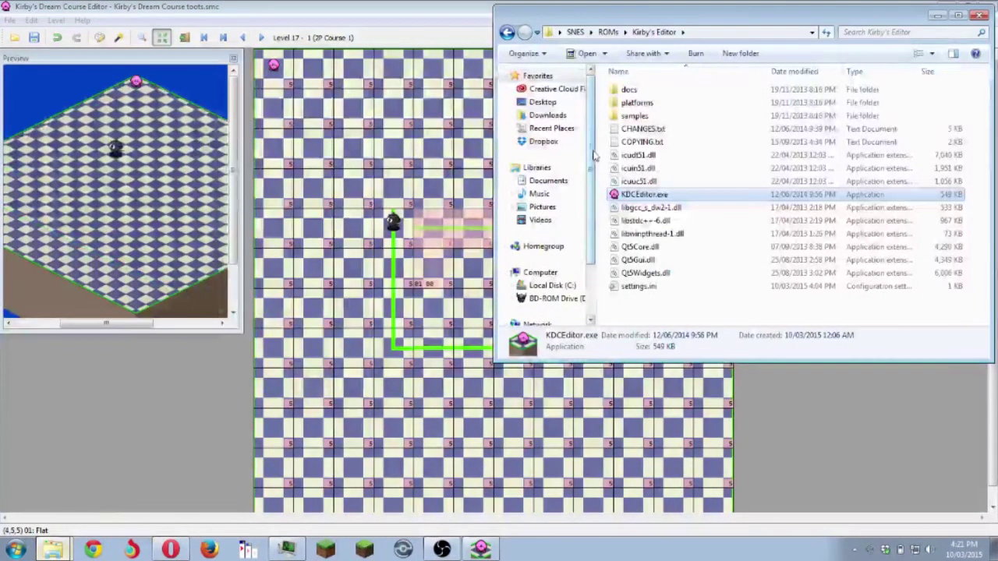
{"action": "left_click", "coordinate": [575, 32]}
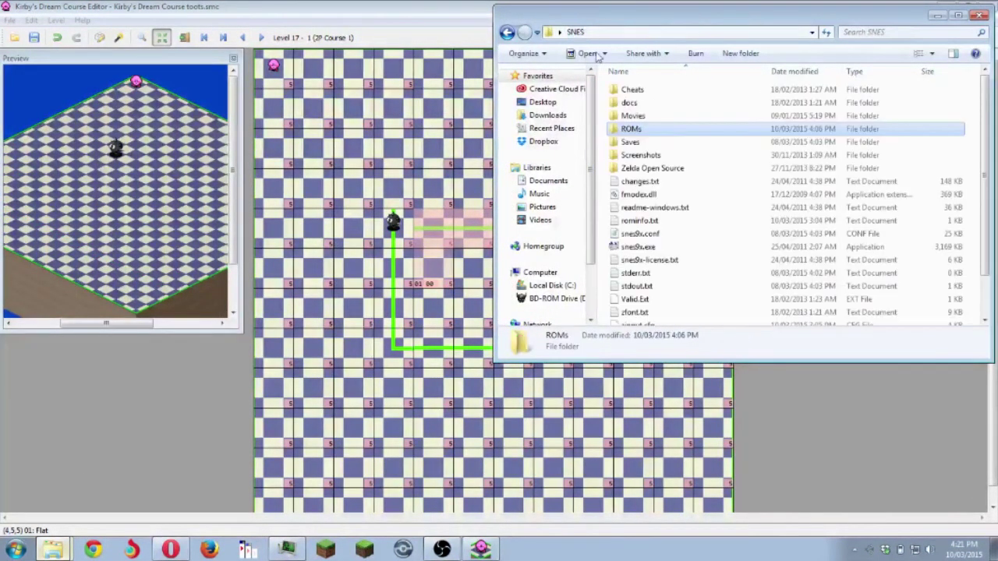
{"action": "scroll", "coordinate": [677, 277], "scroll_direction": "down", "scroll_amount": 1}
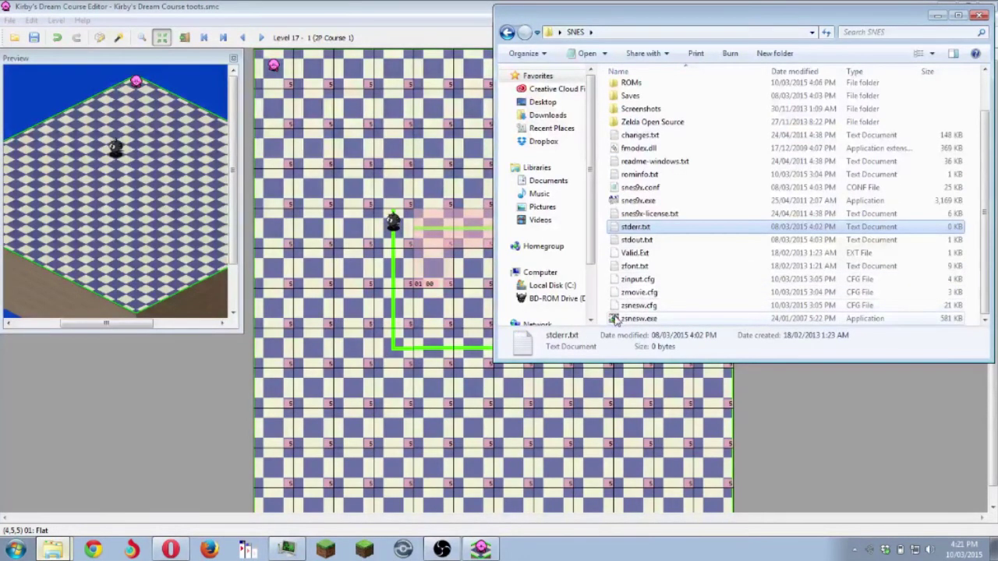
{"action": "double_click", "coordinate": [616, 319]}
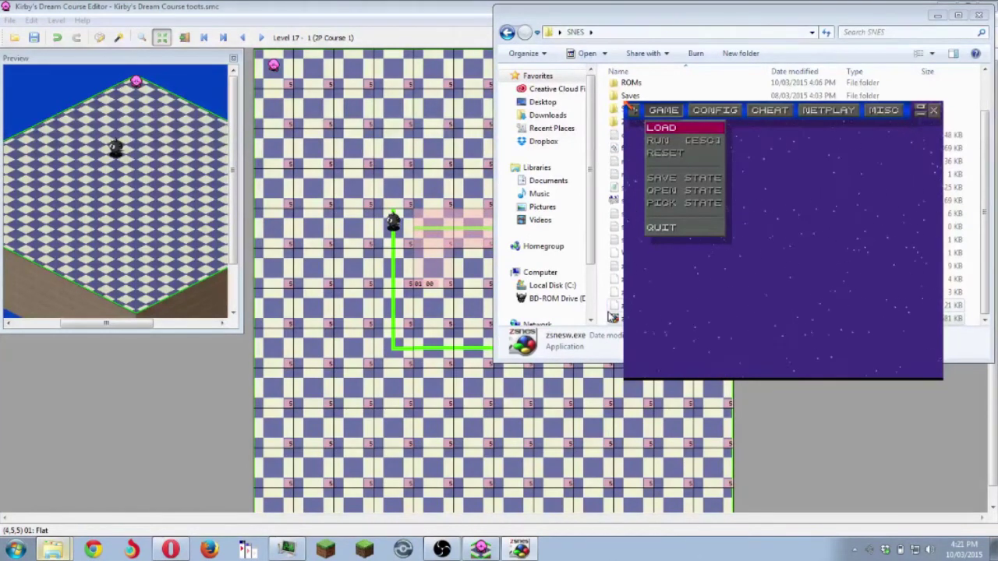
- Load the edited ROM Kirby's Dream Course toots.smc in the ZSNES emulator
{"action": "left_click", "coordinate": [662, 128]}
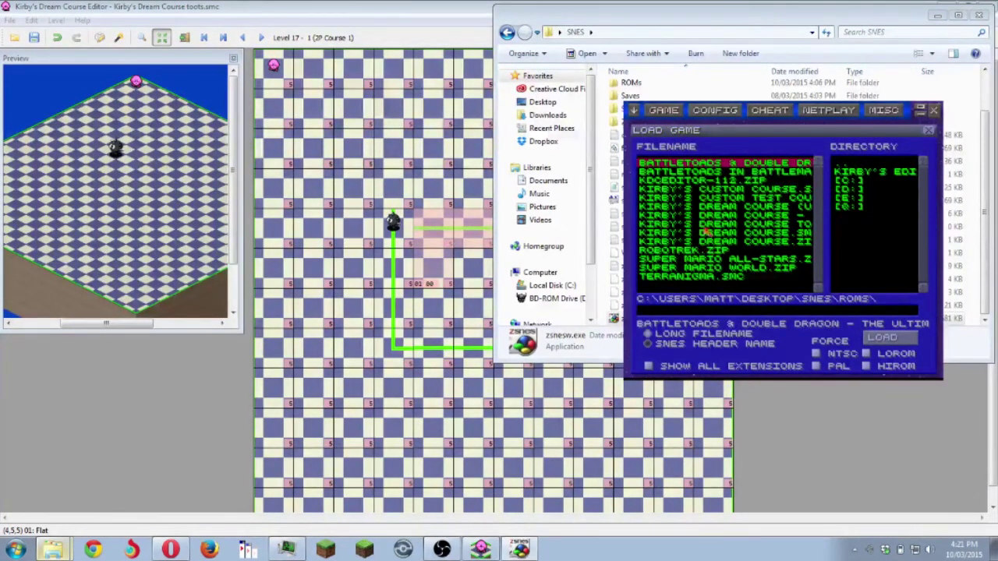
{"action": "left_click", "coordinate": [710, 199]}
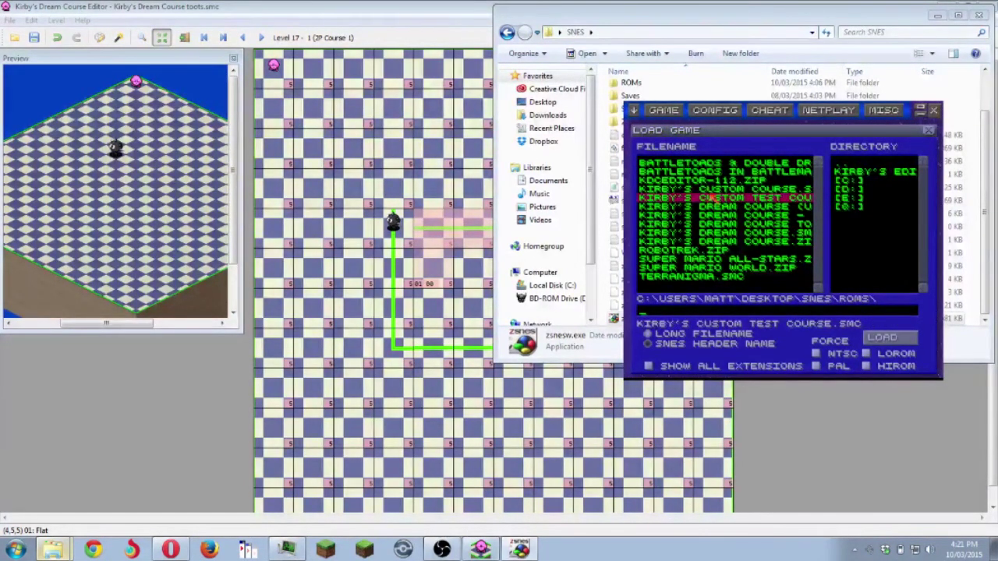
{"action": "left_click", "coordinate": [714, 223]}
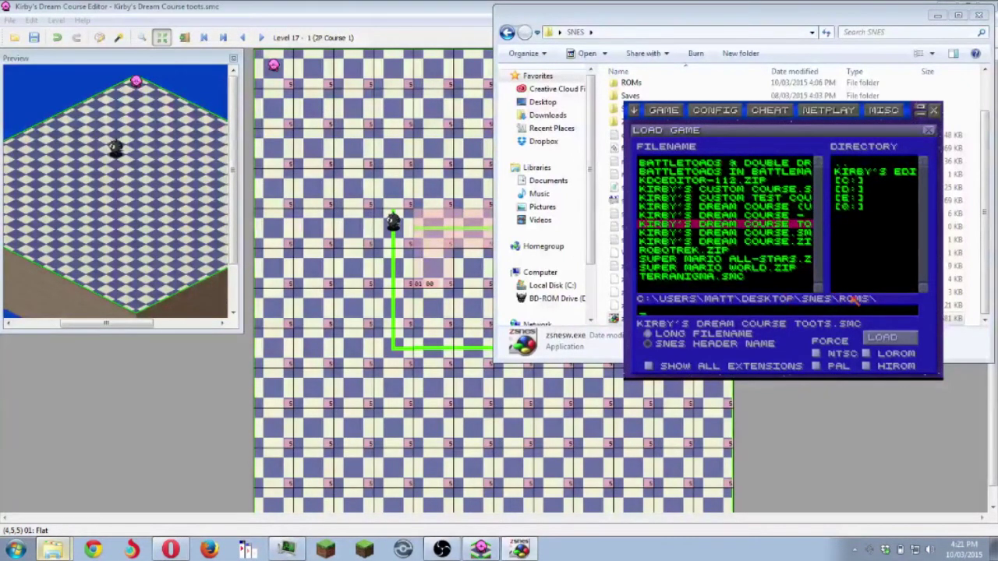
{"action": "left_click", "coordinate": [891, 335]}
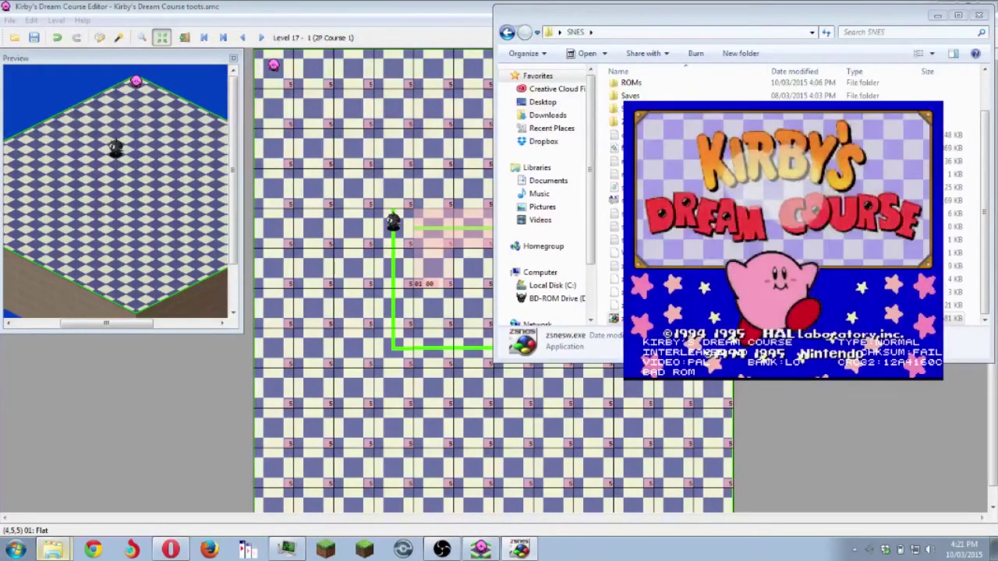
- Start a 2-player game and choose the Whispy Woods course to test the edited hole
{"action": "key", "text": "Down"}
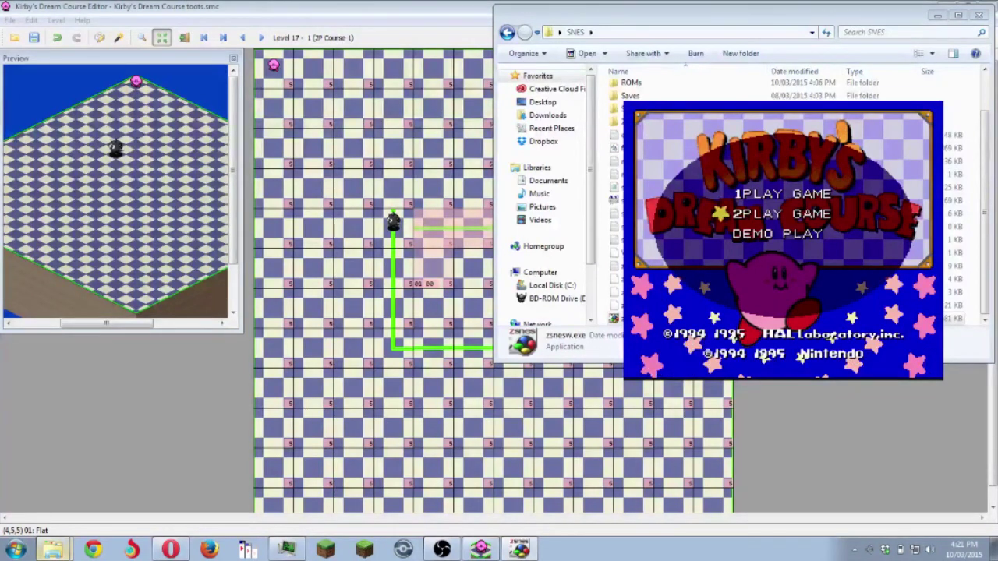
{"action": "key", "text": "Return"}
{"action": "key", "text": "Return"}
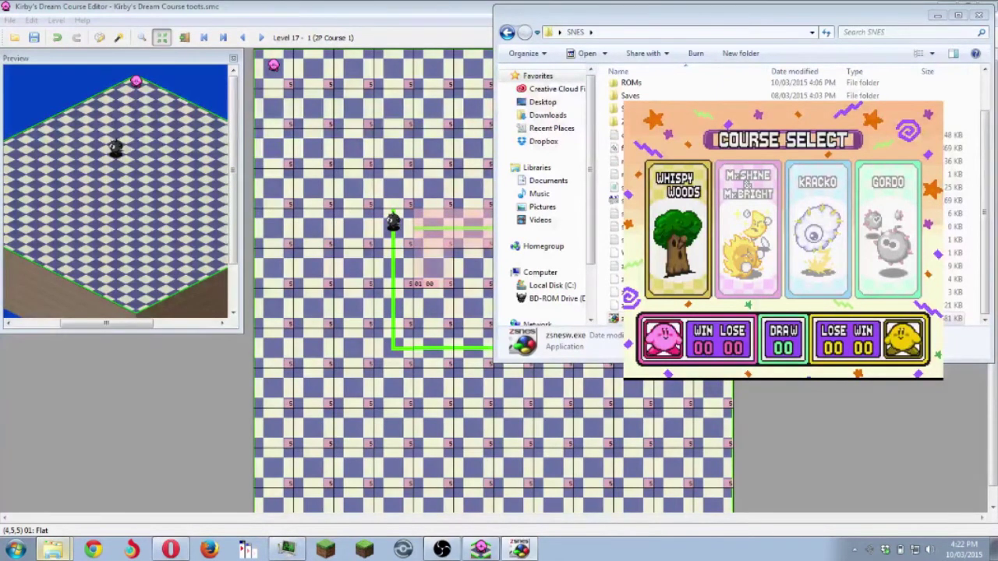
{"action": "key", "text": "Right"}
{"action": "key", "text": "Right"}
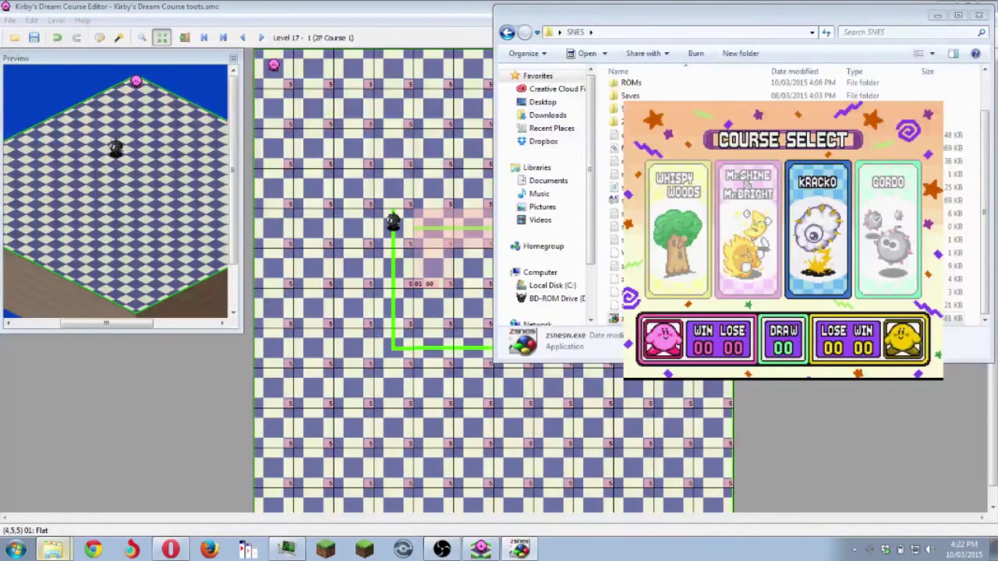
{"action": "key", "text": "Right"}
{"action": "key", "text": "Left"}
{"action": "key", "text": "Left"}
{"action": "key", "text": "Left"}
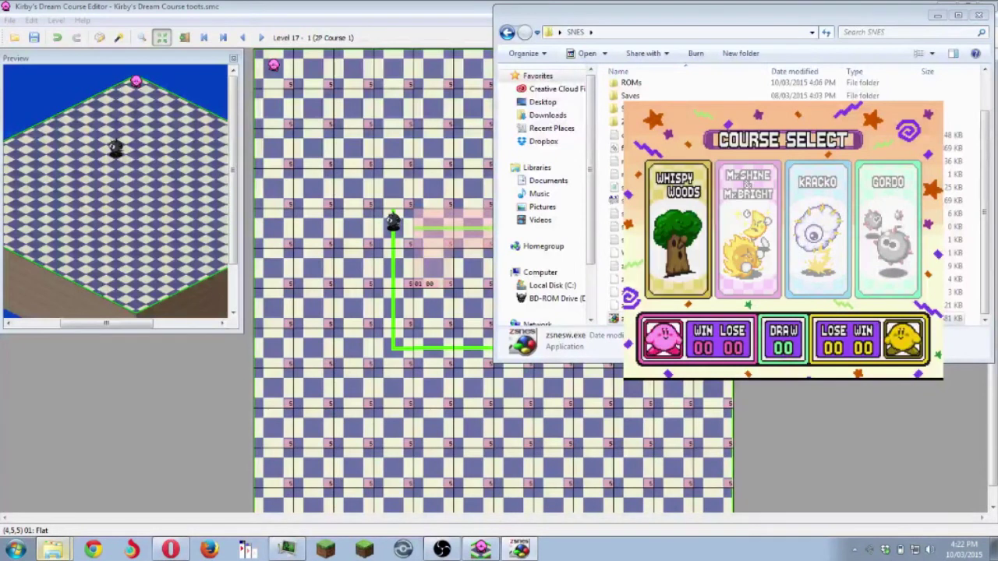
{"action": "key", "text": "Return"}
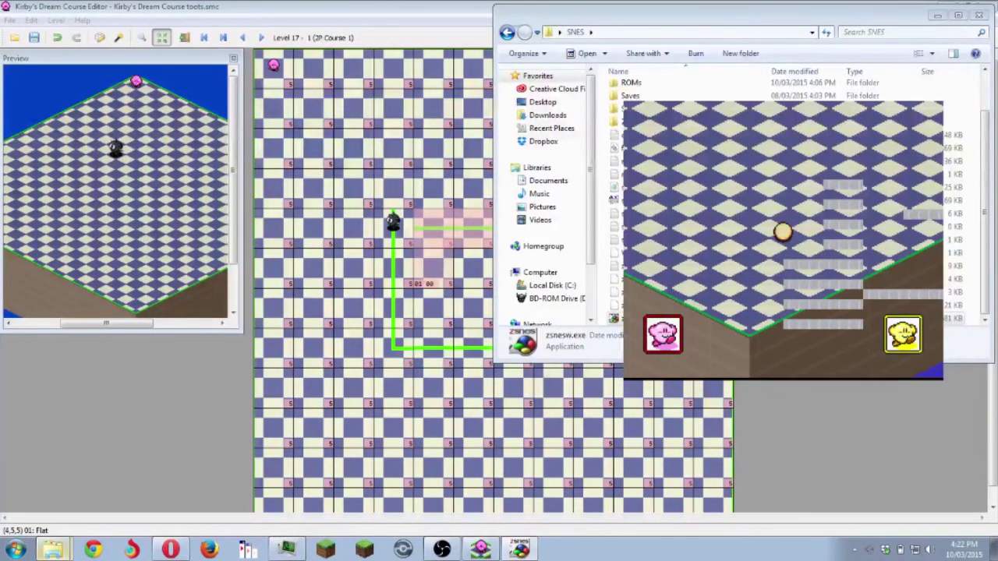
- Quit the ZSNES emulator and switch back to Kirby's Dream Course Editor
{"action": "key", "text": "Escape"}
{"action": "key", "text": "Up"}
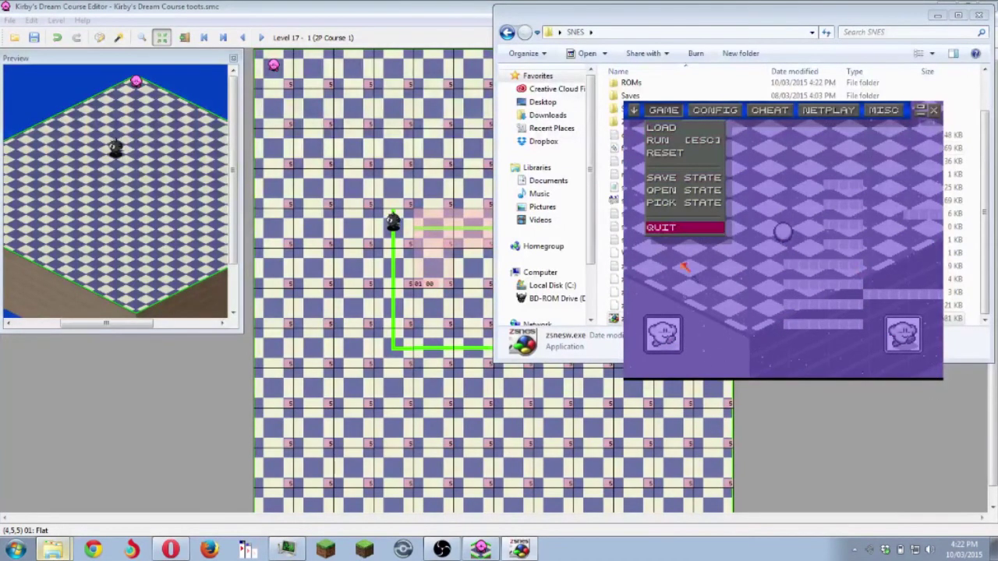
{"action": "left_click", "coordinate": [680, 230]}
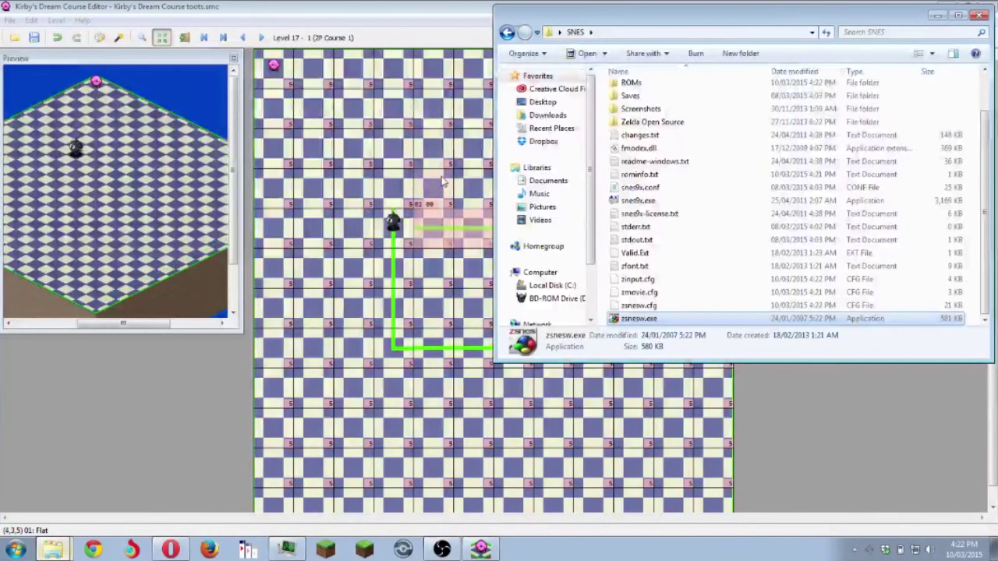
{"action": "left_click", "coordinate": [431, 149]}
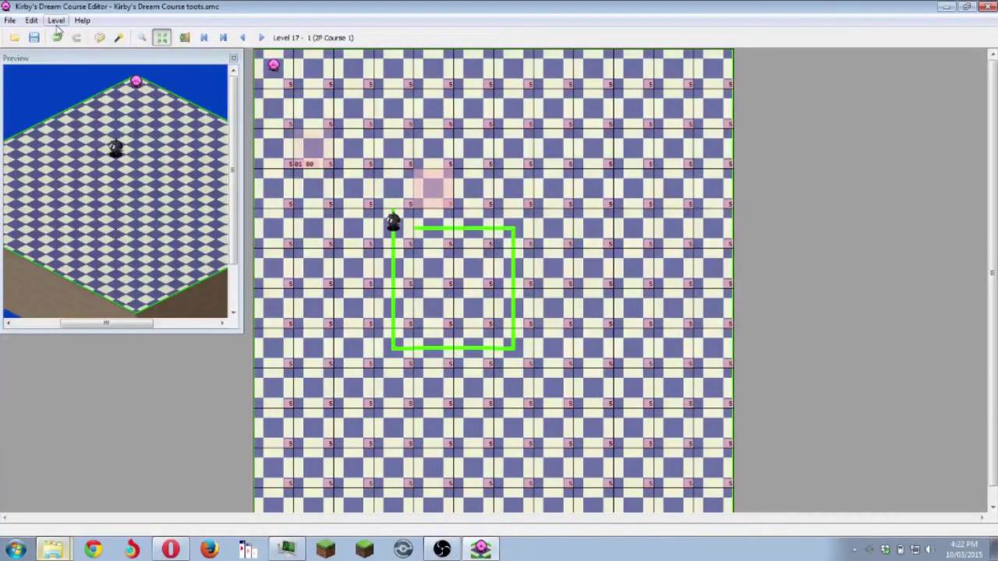
- Set the course background to Background 2 (stars & moon) and the level music to 88: Castles of Cake (course 6), keeping the Course 1 (blue) foreground palette
{"action": "left_click", "coordinate": [118, 38]}
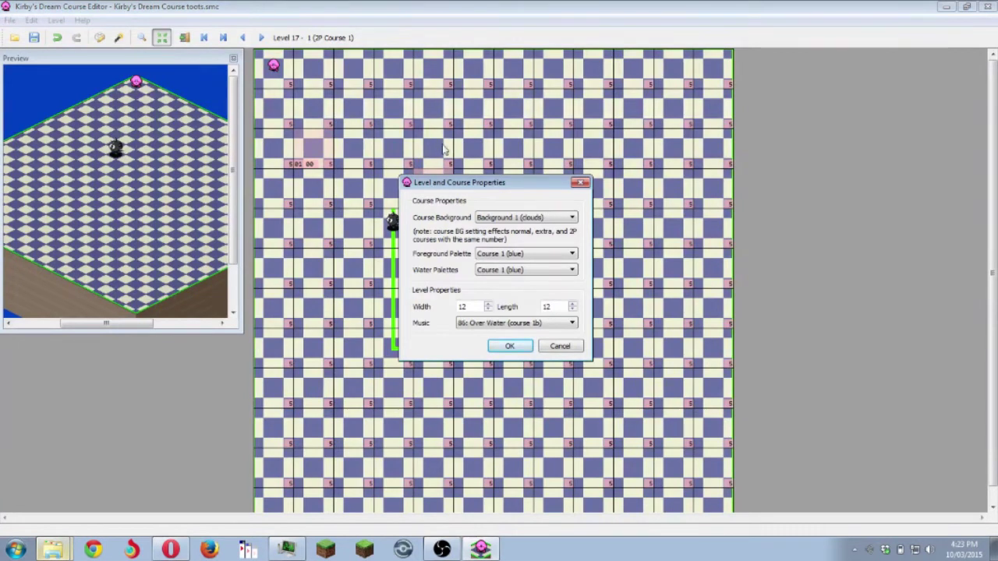
{"action": "left_click", "coordinate": [495, 219]}
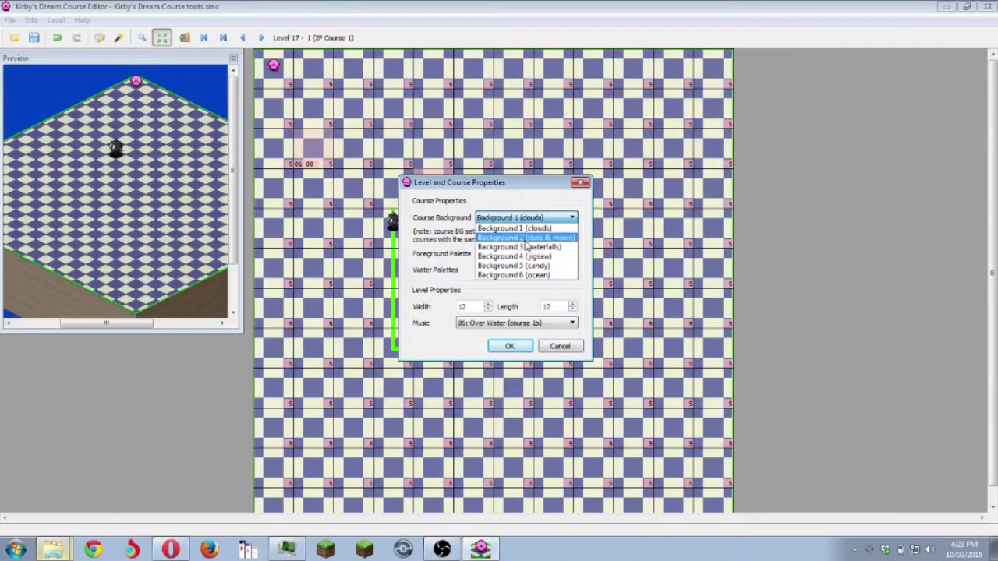
{"action": "left_click", "coordinate": [526, 238]}
{"action": "left_click", "coordinate": [520, 323]}
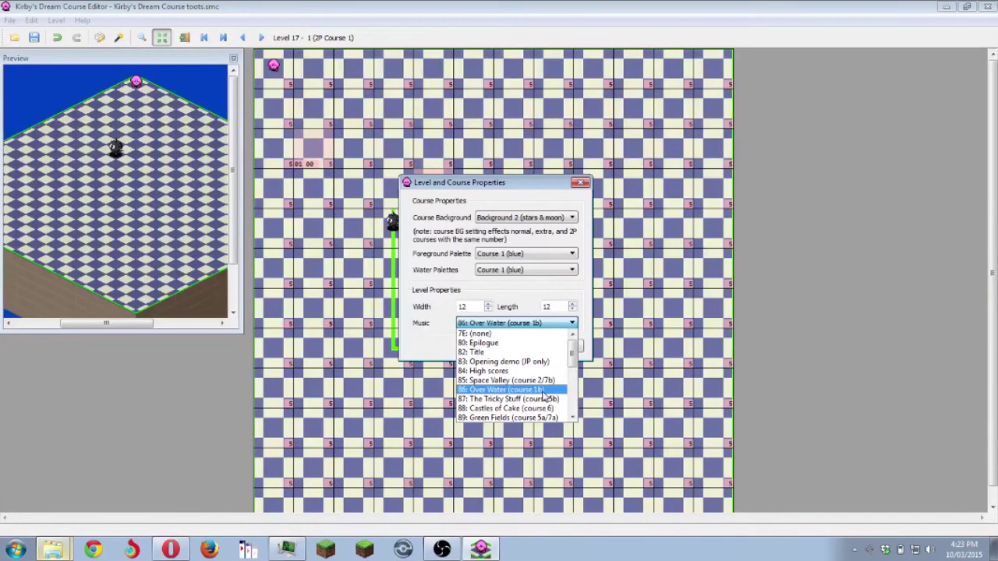
{"action": "scroll", "coordinate": [548, 397], "scroll_direction": "down", "scroll_amount": 1}
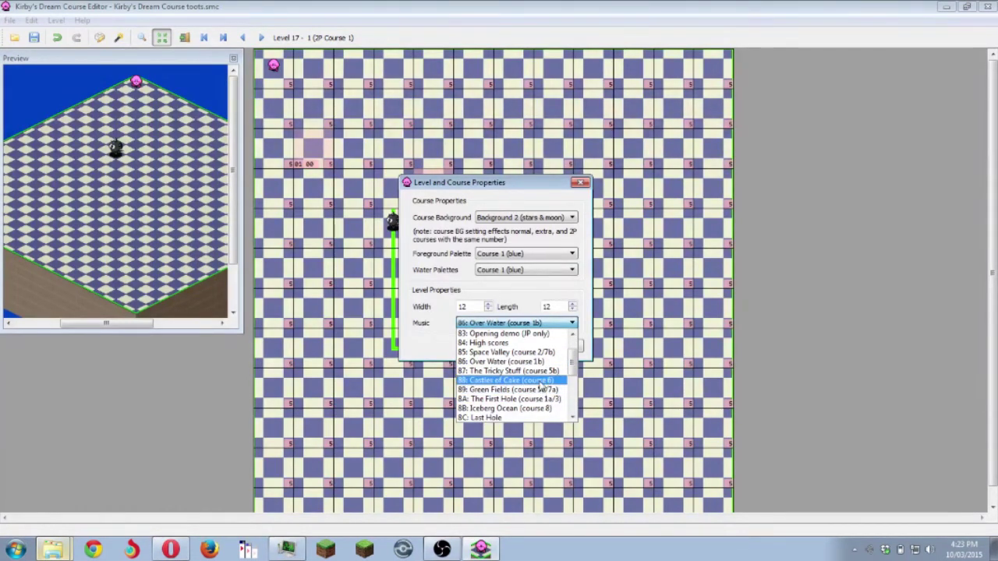
{"action": "left_click", "coordinate": [538, 381]}
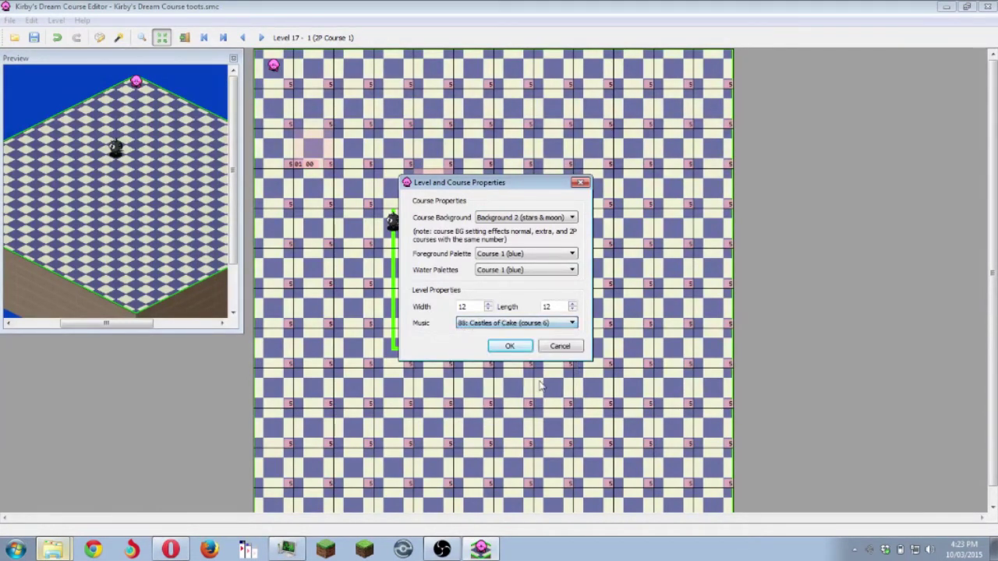
{"action": "left_click", "coordinate": [517, 257]}
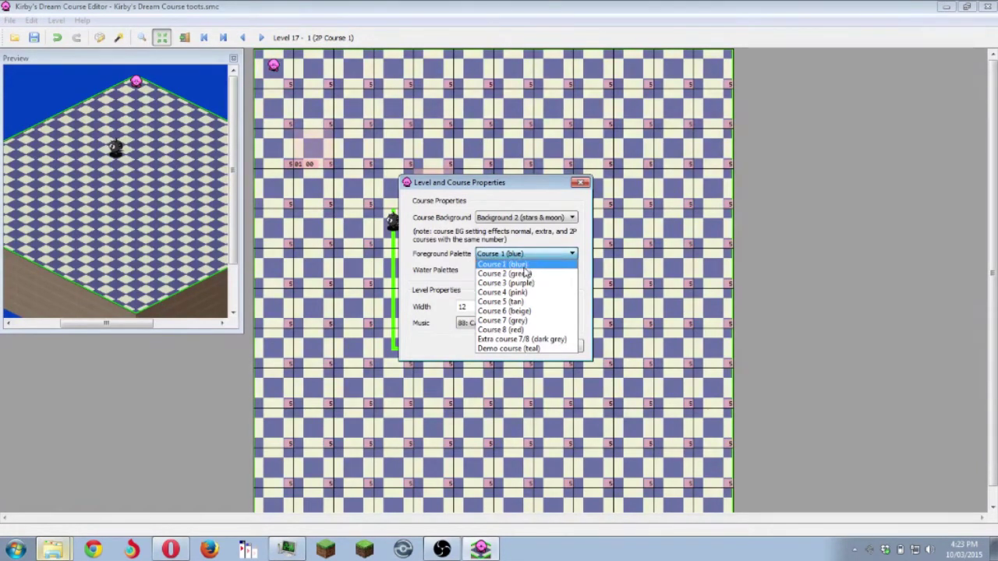
{"action": "left_click", "coordinate": [524, 266]}
{"action": "left_click", "coordinate": [509, 346]}
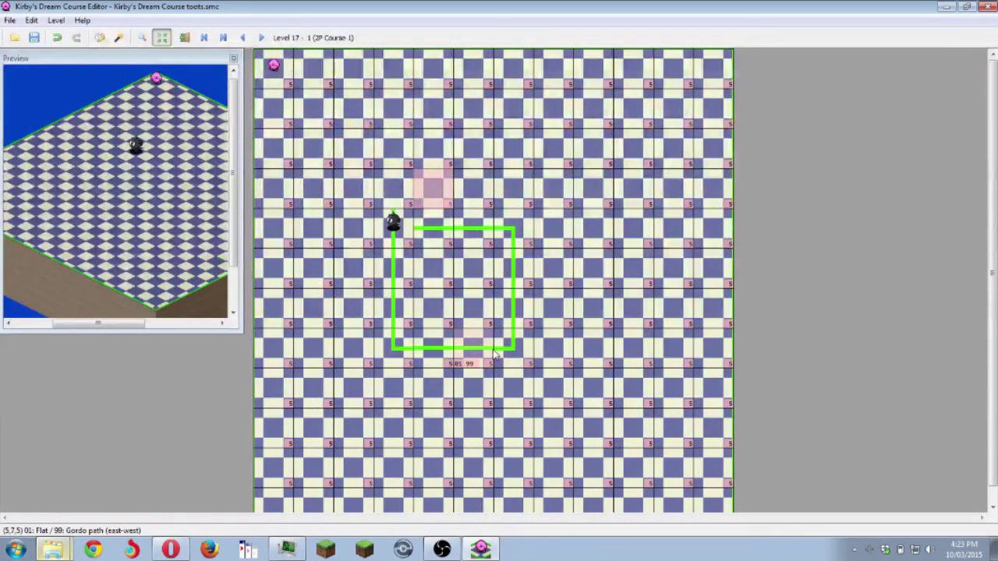
- Save the ROM with the current level's changes, and launch zsnesw.exe from the SNES folder in Windows Explorer
{"action": "left_click", "coordinate": [36, 37]}
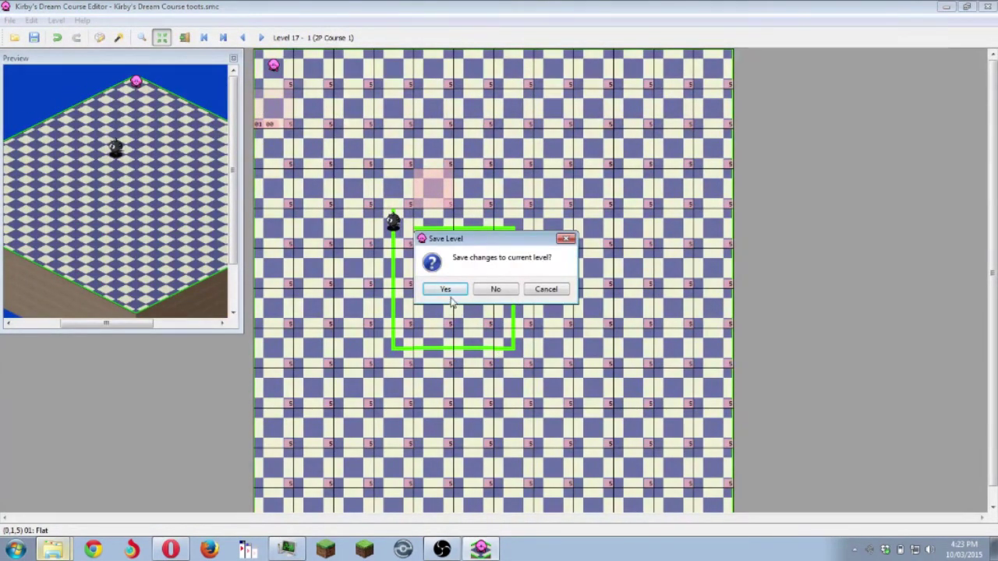
{"action": "left_click", "coordinate": [447, 292]}
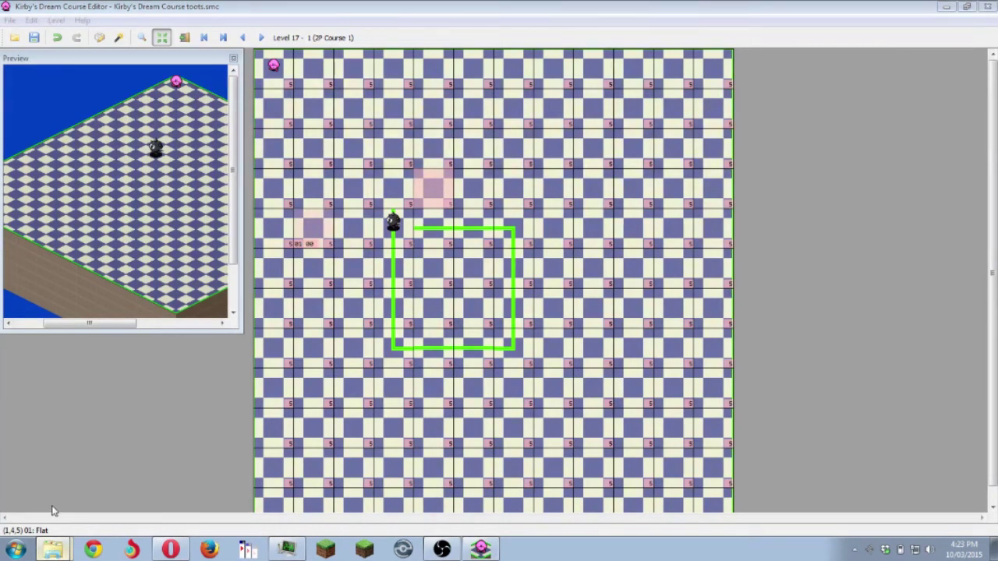
{"action": "left_click", "coordinate": [53, 549]}
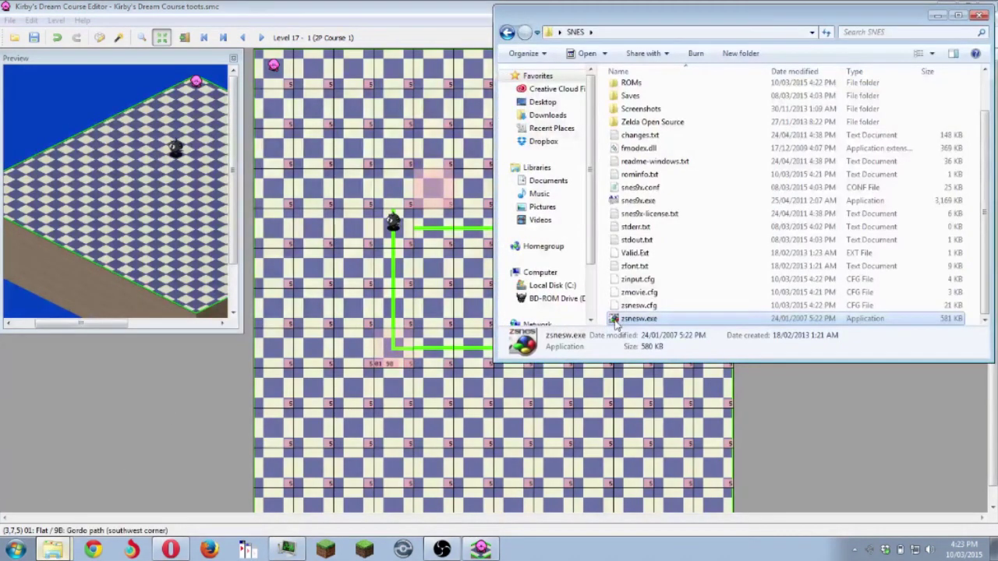
{"action": "double_click", "coordinate": [615, 319]}
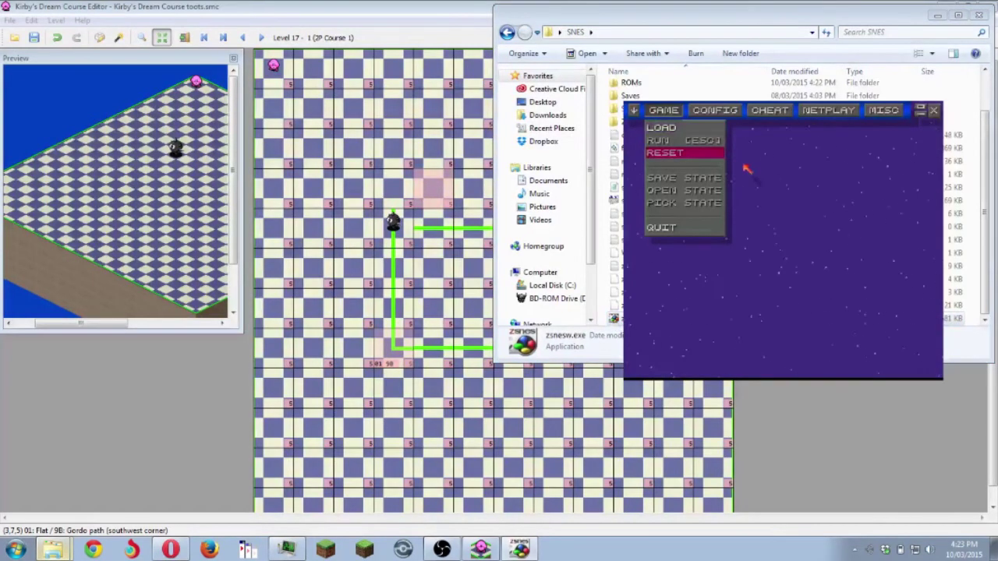
- Load the most recently played ROM in ZSNES and start a 2-player game on the Whispy Woods course
{"action": "left_click", "coordinate": [634, 111]}
{"action": "left_click", "coordinate": [678, 130]}
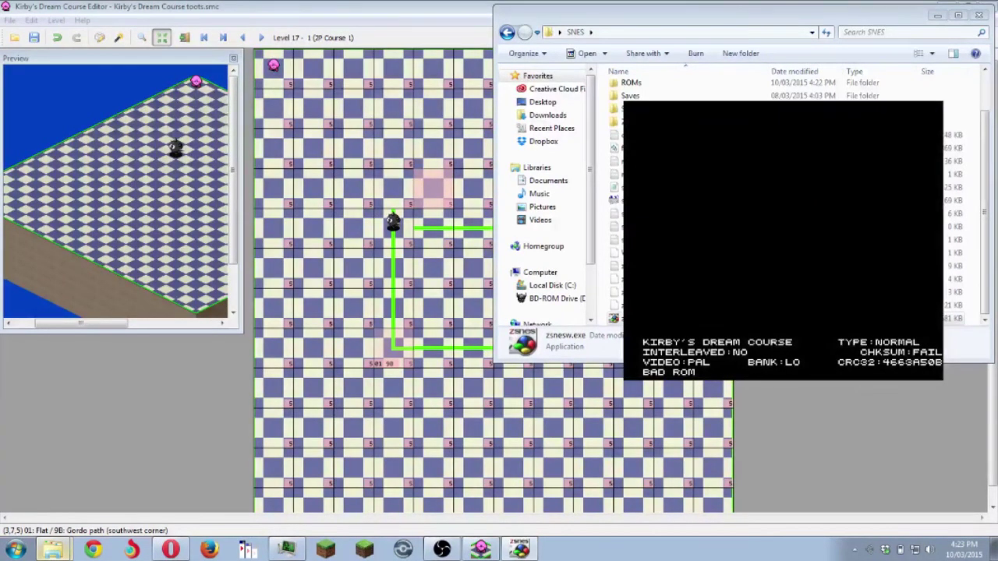
{"action": "key", "text": "Down"}
{"action": "key", "text": "Return"}
{"action": "key", "text": "Return"}
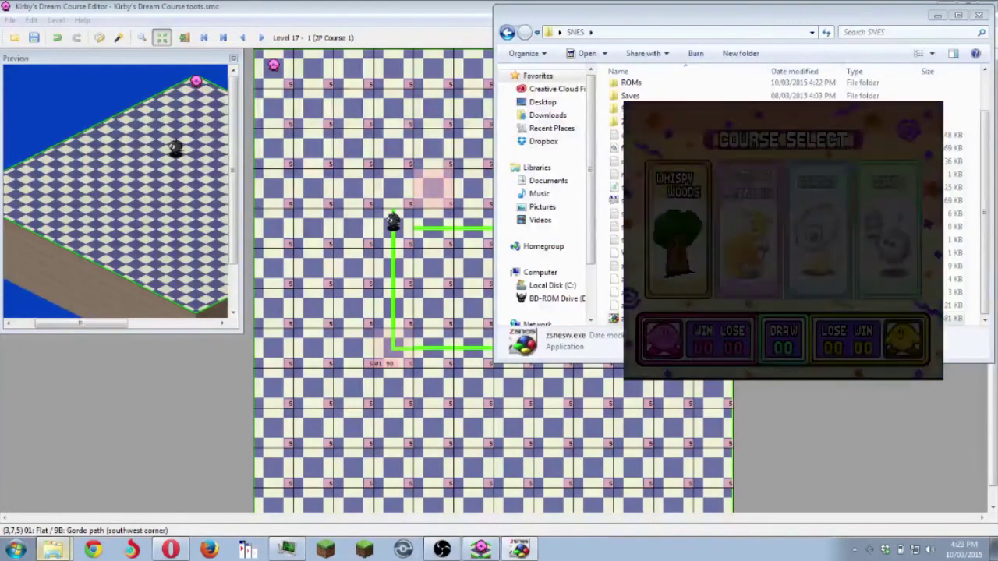
{"action": "key", "text": "Return"}
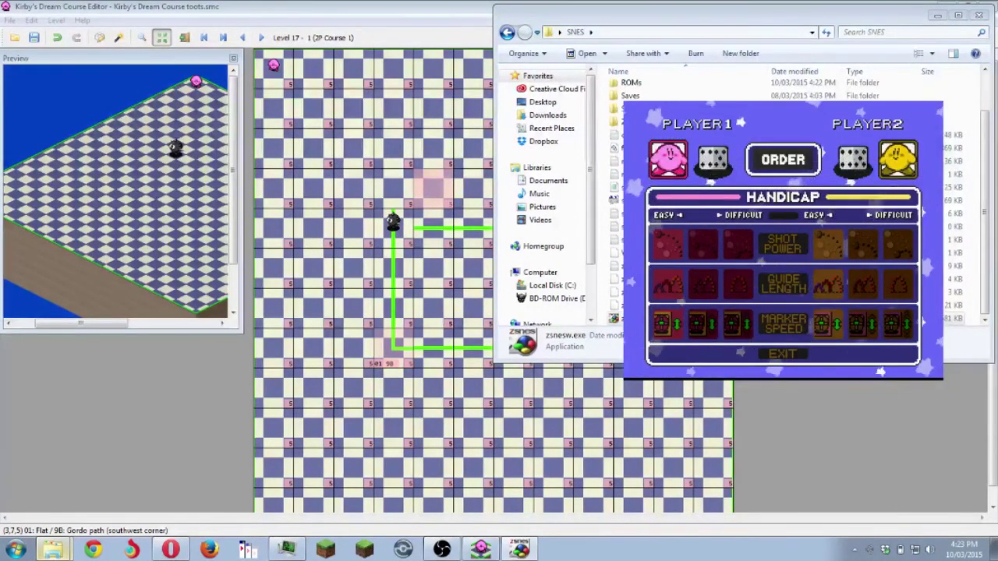
- Exit the handicap screen with its default settings and start the hole to check the new background and music
{"action": "key", "text": "Down"}
{"action": "key", "text": "Down"}
{"action": "key", "text": "Down"}
{"action": "key", "text": "Down"}
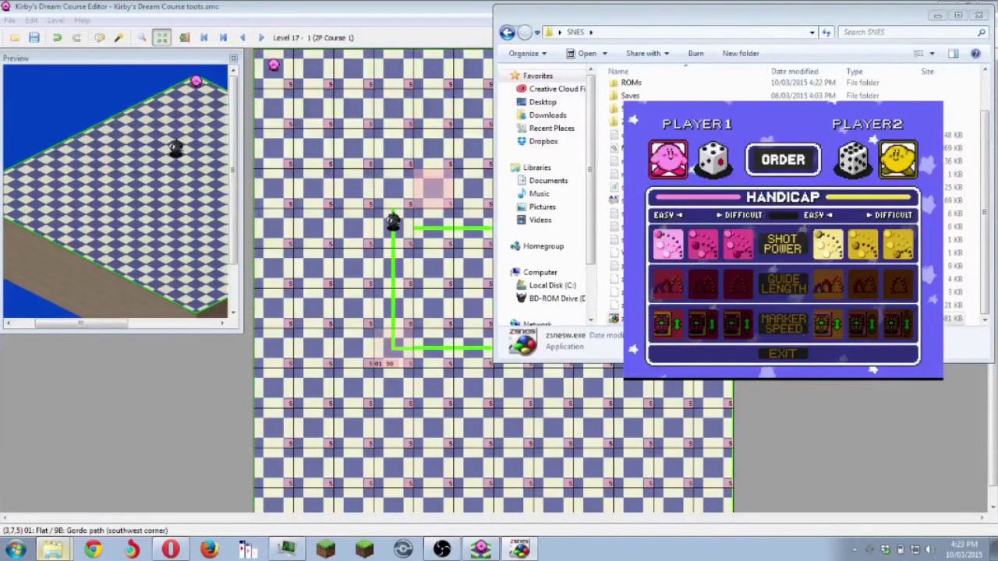
{"action": "key", "text": "Return"}
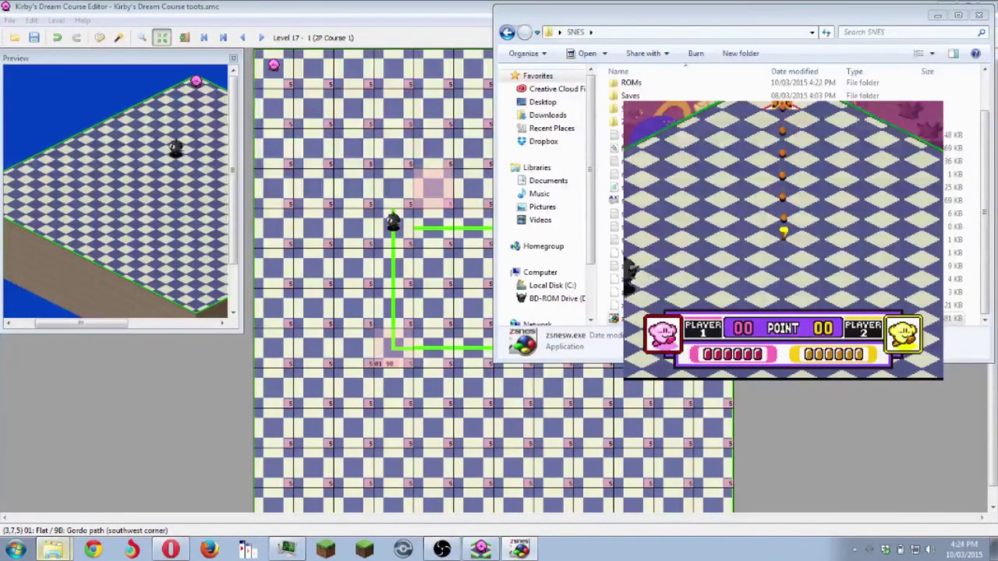
- Quit the emulator and return to the course editor's level view
{"action": "key", "text": "Escape"}
{"action": "left_click", "coordinate": [679, 227]}
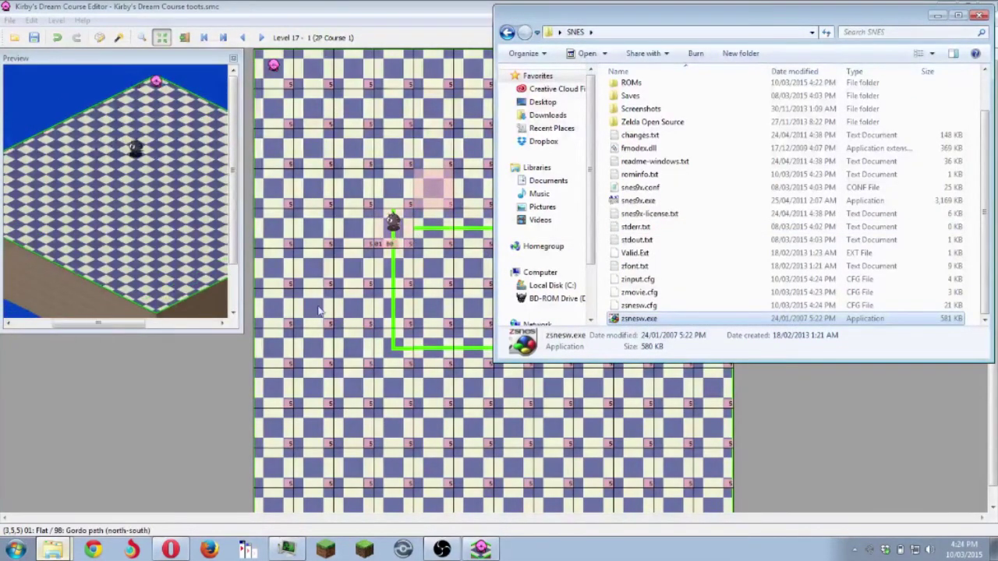
{"action": "left_click", "coordinate": [238, 352]}
- Change the obstacle on the Gordo's tile (3, 4) to 9A: Gordo path (northwest corner)
{"action": "left_click", "coordinate": [397, 230]}
{"action": "double_click", "coordinate": [405, 230]}
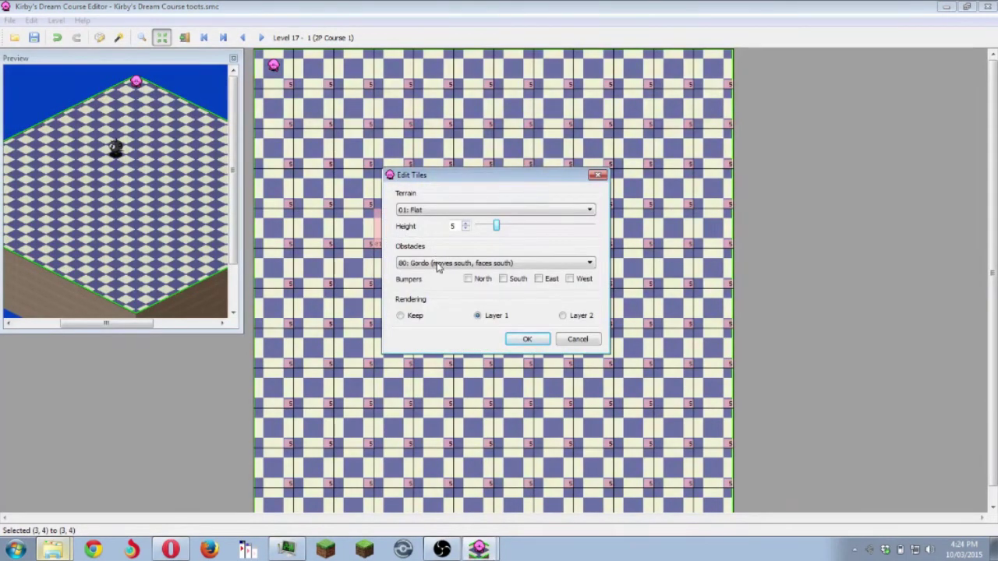
{"action": "left_click", "coordinate": [438, 263]}
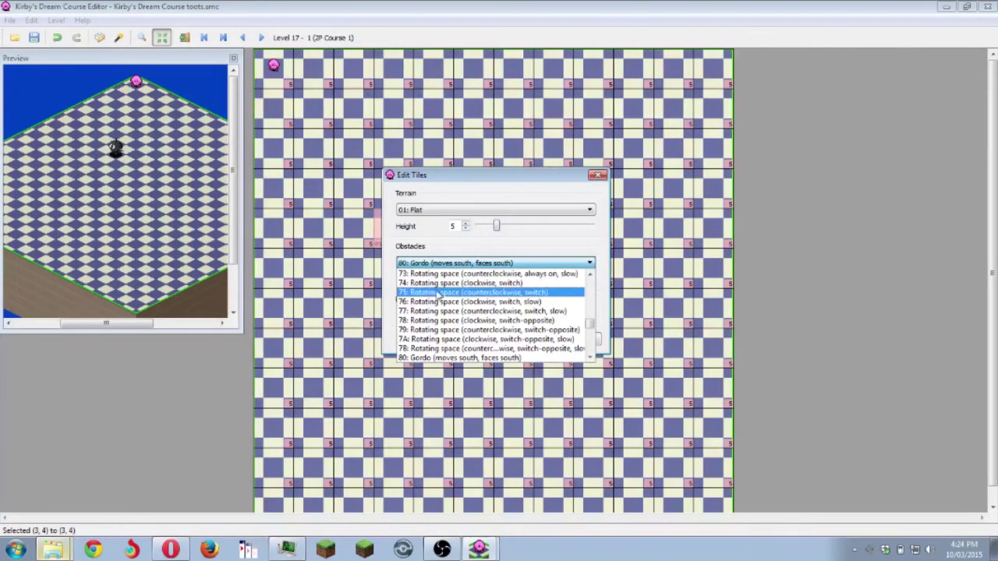
{"action": "scroll", "coordinate": [501, 330], "scroll_direction": "down", "scroll_amount": 10}
{"action": "scroll", "coordinate": [502, 329], "scroll_direction": "down", "scroll_amount": 1}
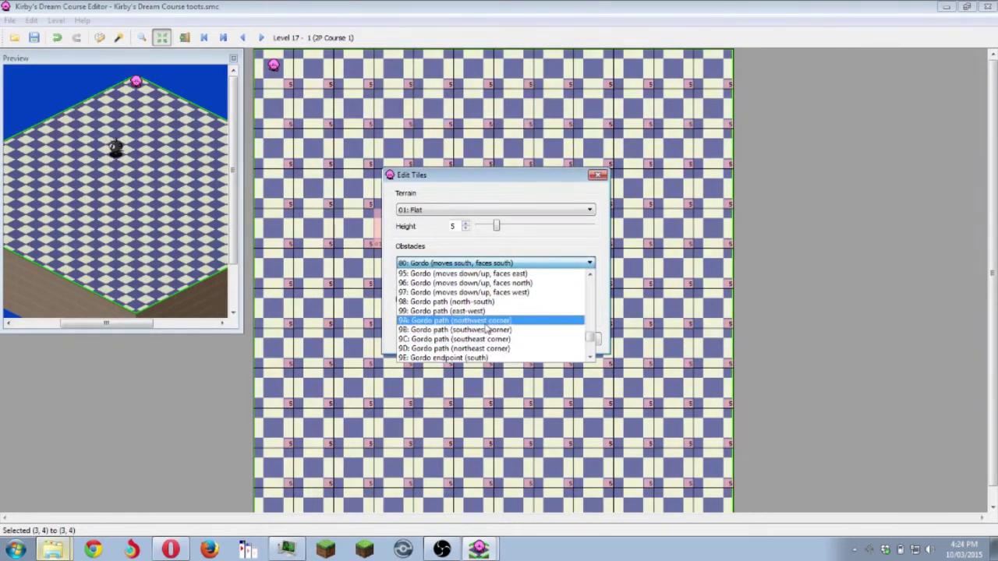
{"action": "left_click", "coordinate": [486, 323]}
{"action": "left_click", "coordinate": [523, 340]}
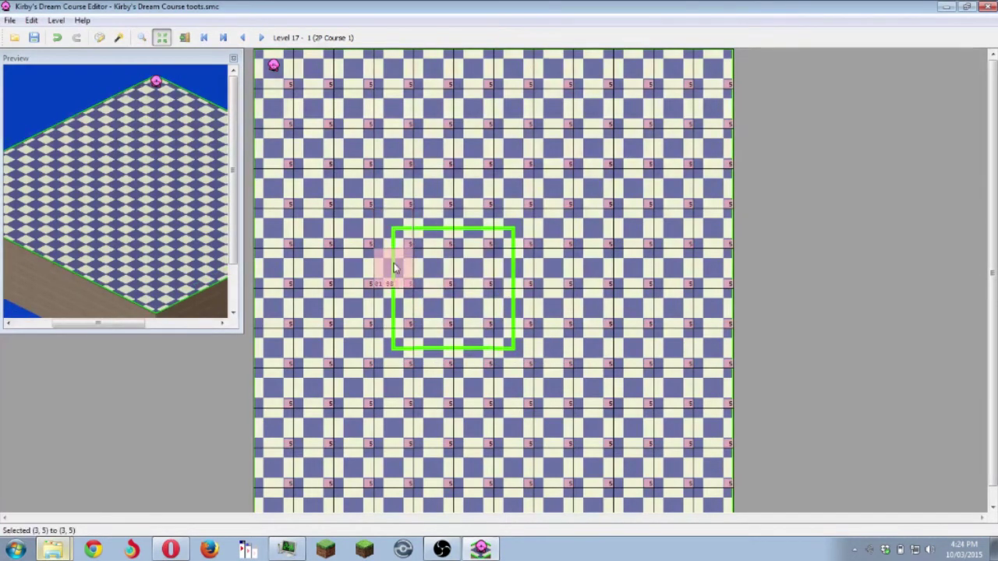
- Set the obstacle on path tile (3, 5) to 80: Gordo (moves south, faces south)
{"action": "double_click", "coordinate": [394, 268]}
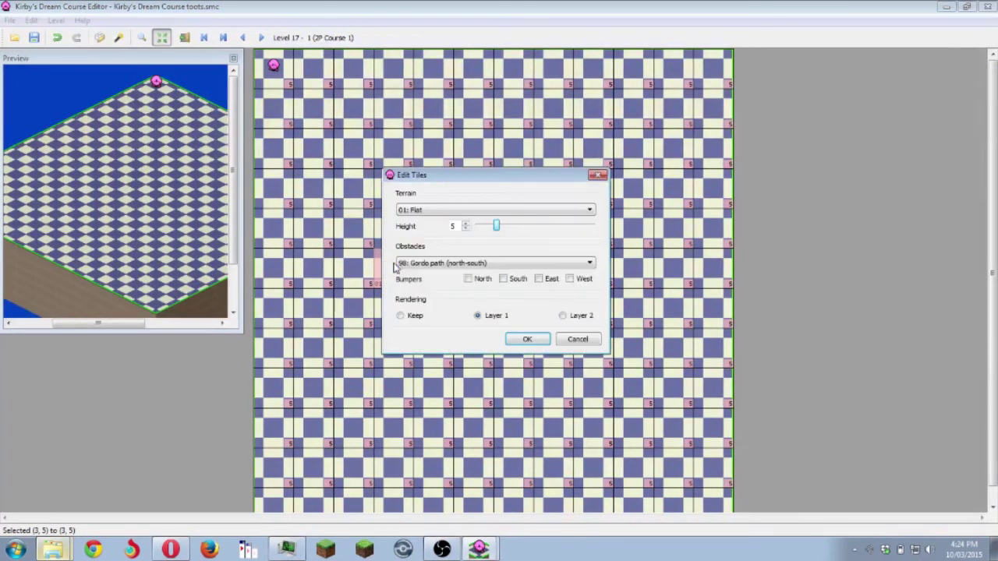
{"action": "left_click", "coordinate": [417, 264]}
{"action": "scroll", "coordinate": [471, 308], "scroll_direction": "up", "scroll_amount": 7}
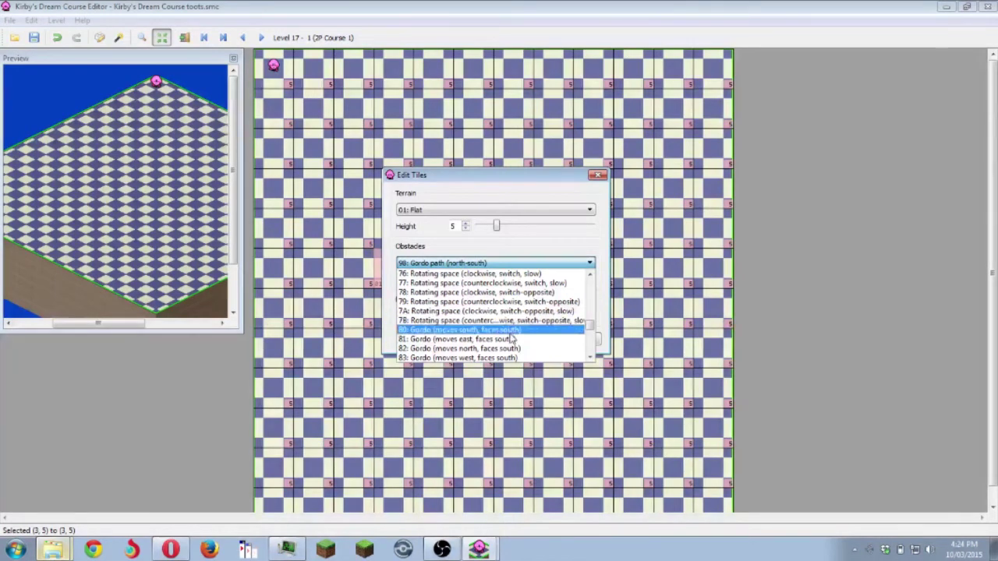
{"action": "left_click", "coordinate": [508, 332]}
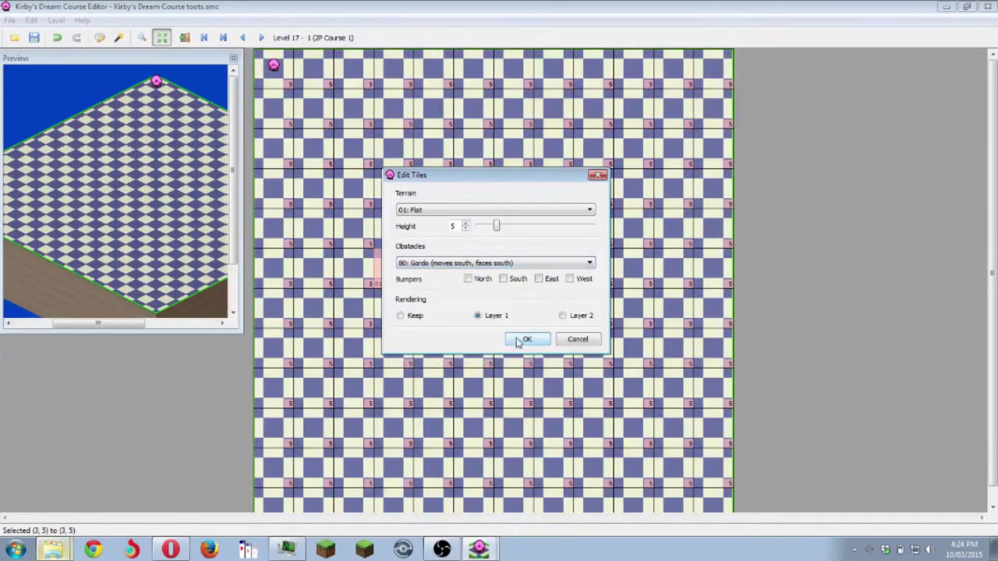
{"action": "left_click", "coordinate": [521, 341]}
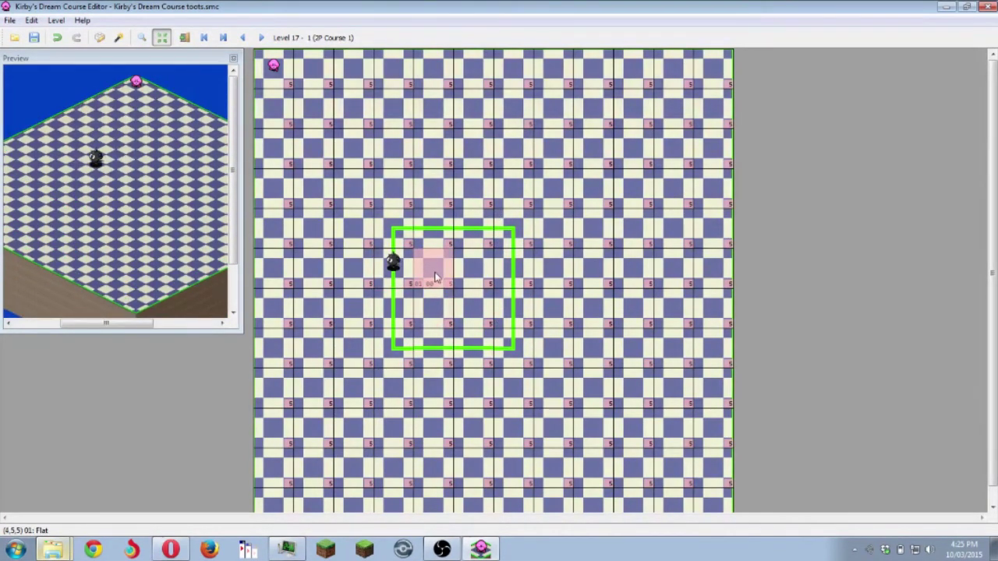
- Place the obstacle 40: Waddle Dee on the 2-by-2 block of tiles enclosed by the Gordo path
{"action": "left_click_drag", "start_coordinate": [470, 282], "coordinate": [435, 313]}
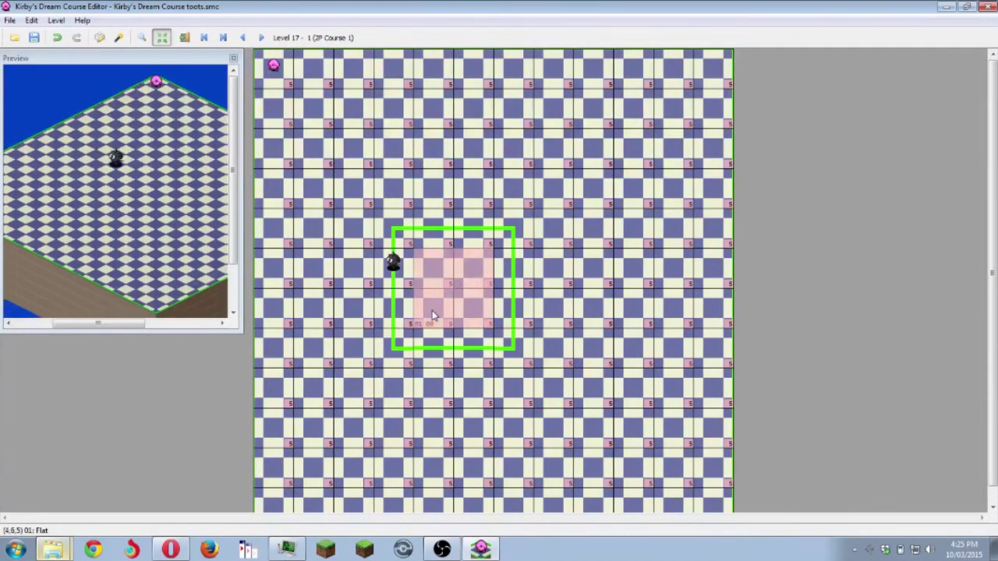
{"action": "right_click", "coordinate": [435, 315]}
{"action": "left_click", "coordinate": [490, 264]}
{"action": "scroll", "coordinate": [497, 311], "scroll_direction": "down", "scroll_amount": 20}
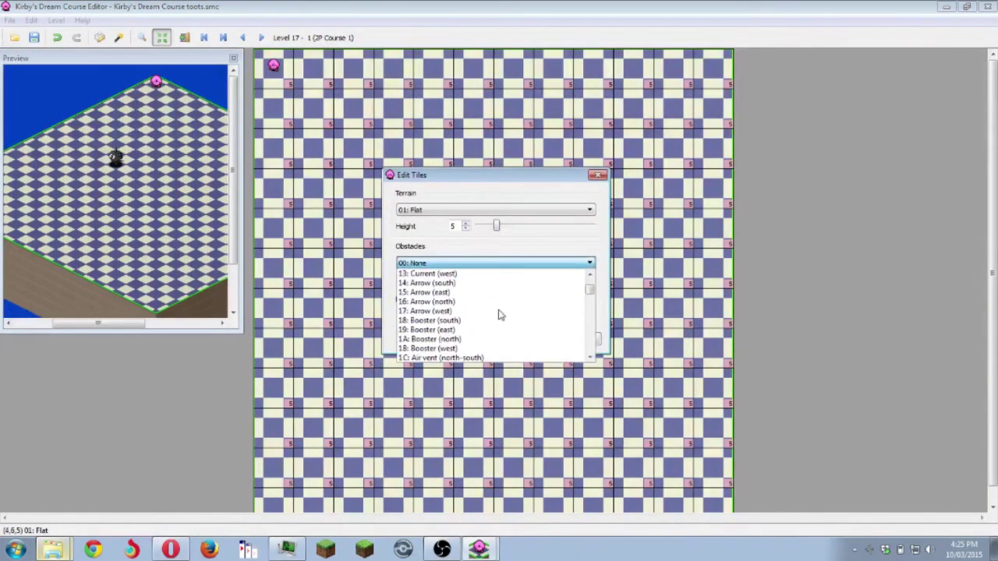
{"action": "scroll", "coordinate": [498, 316], "scroll_direction": "down", "scroll_amount": 4}
{"action": "scroll", "coordinate": [484, 319], "scroll_direction": "up", "scroll_amount": 9}
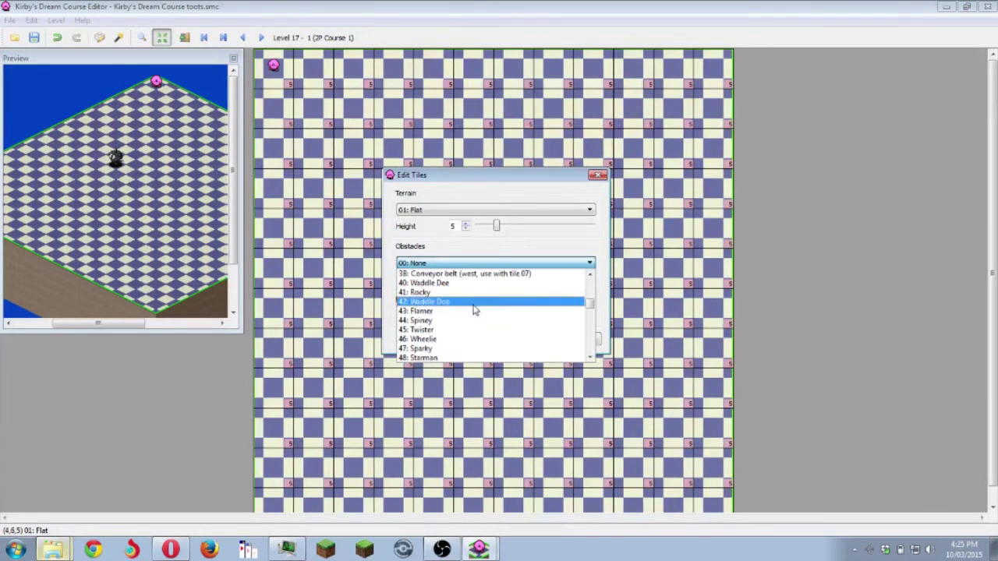
{"action": "left_click", "coordinate": [471, 284]}
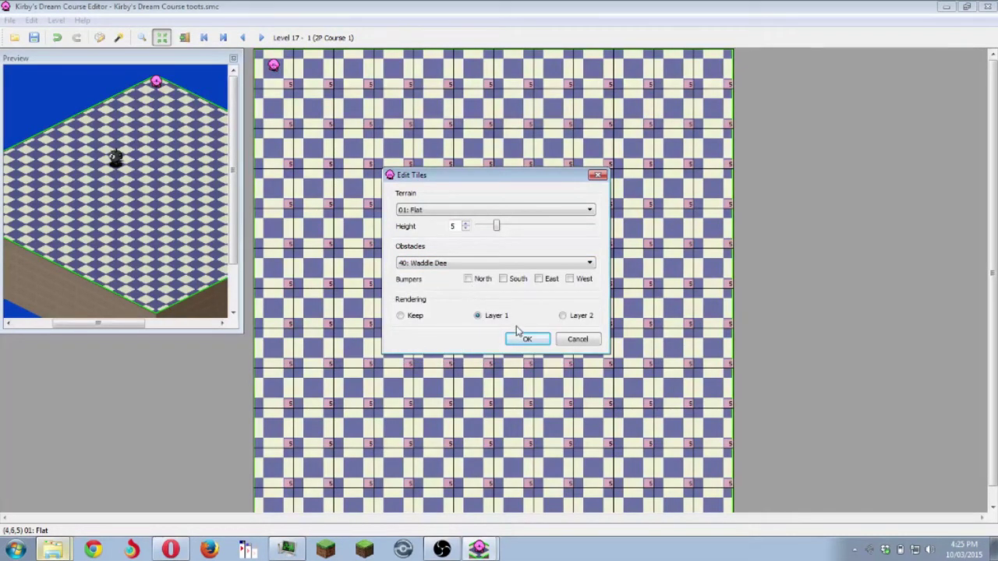
{"action": "left_click", "coordinate": [516, 340]}
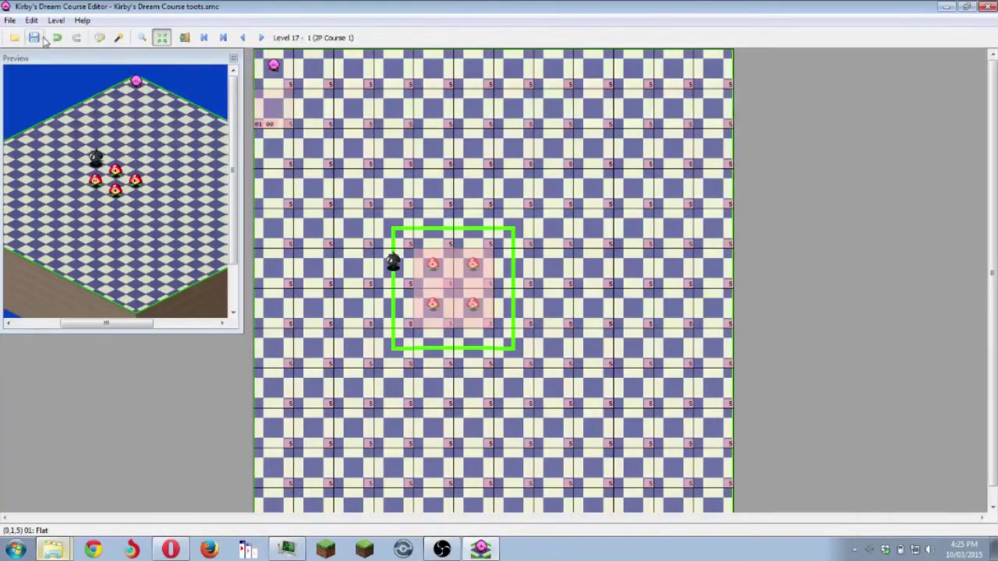
- Save the level with its Waddle Dees and moved Gordo, and relaunch zsnesw.exe from the SNES folder
{"action": "left_click", "coordinate": [42, 37]}
{"action": "left_click", "coordinate": [445, 290]}
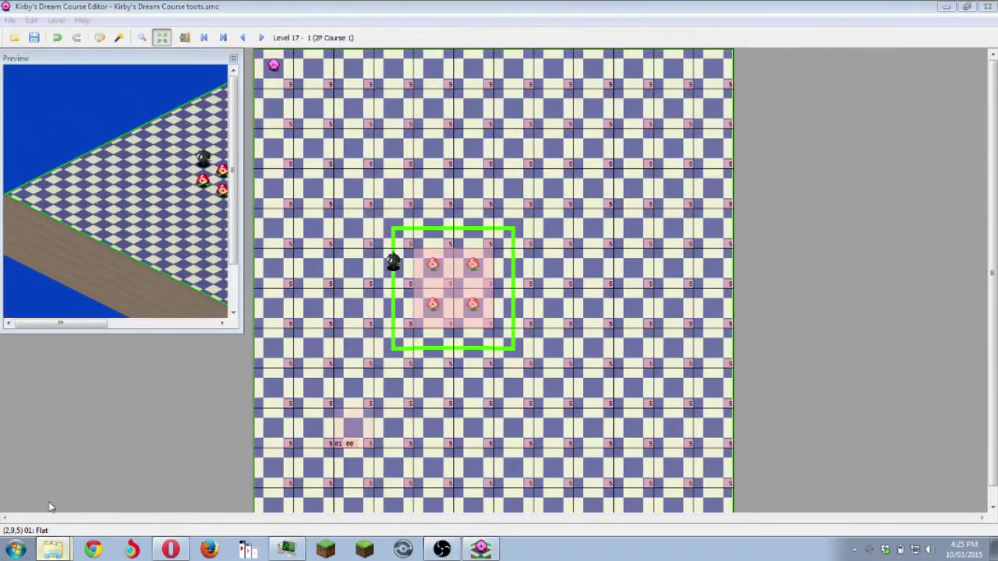
{"action": "left_click", "coordinate": [49, 503]}
{"action": "double_click", "coordinate": [614, 318]}
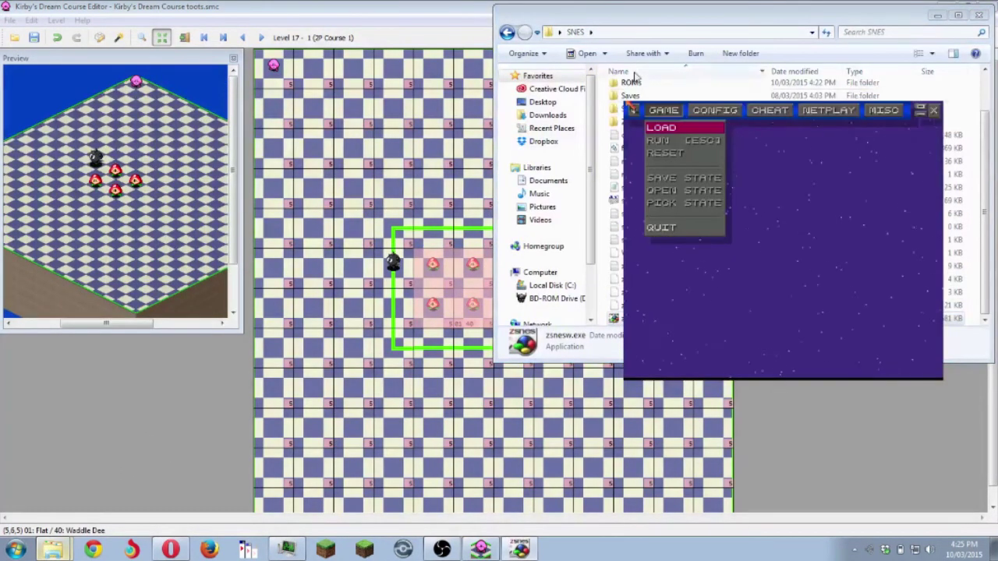
- Load the Kirby's Dream Course toots ROM in ZSNES and start a two-player game
{"action": "left_click", "coordinate": [657, 127]}
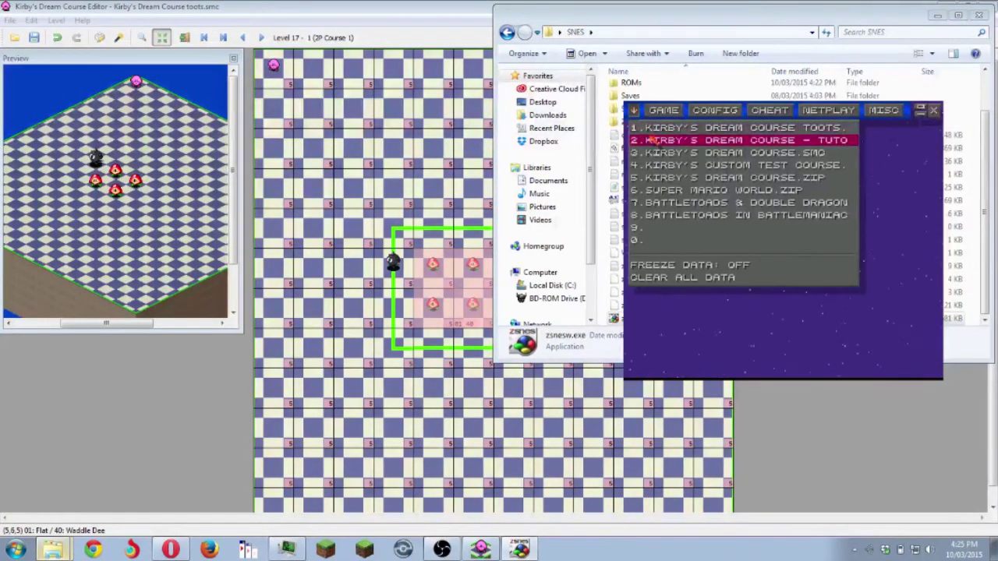
{"action": "left_click", "coordinate": [653, 127]}
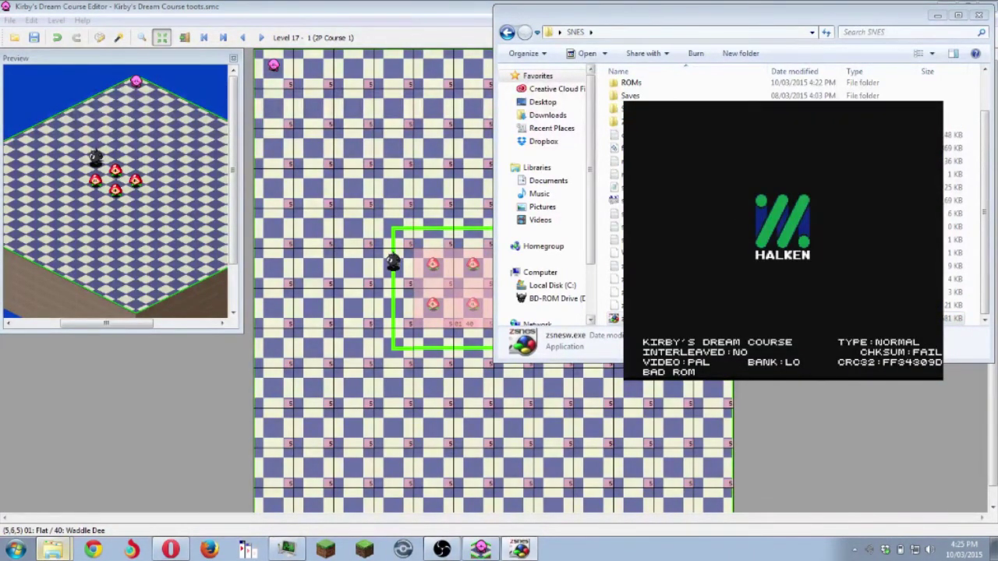
{"action": "key", "text": "Return"}
{"action": "key", "text": "Down"}
{"action": "key", "text": "Return"}
{"action": "key", "text": "Return"}
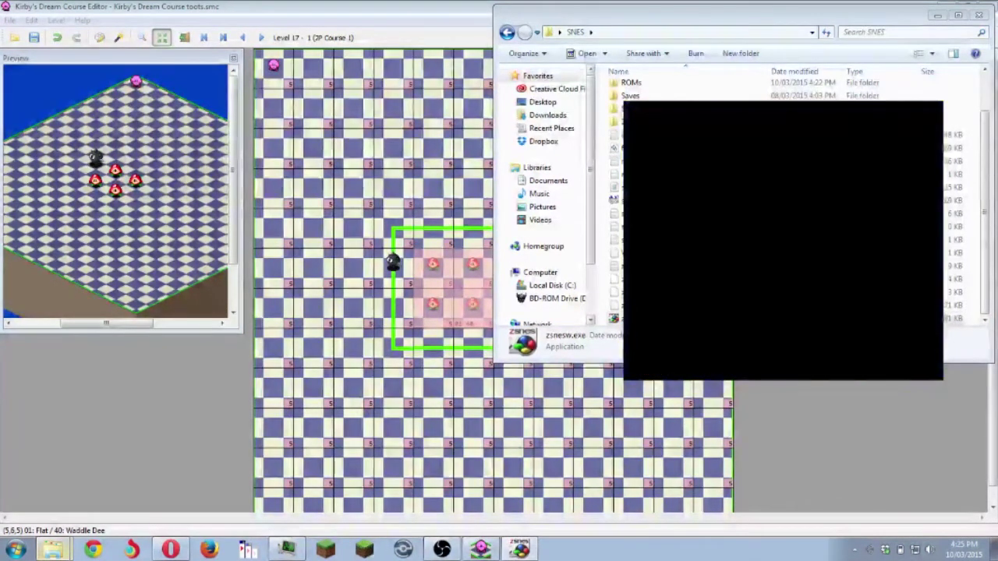
{"action": "key", "text": "Return"}
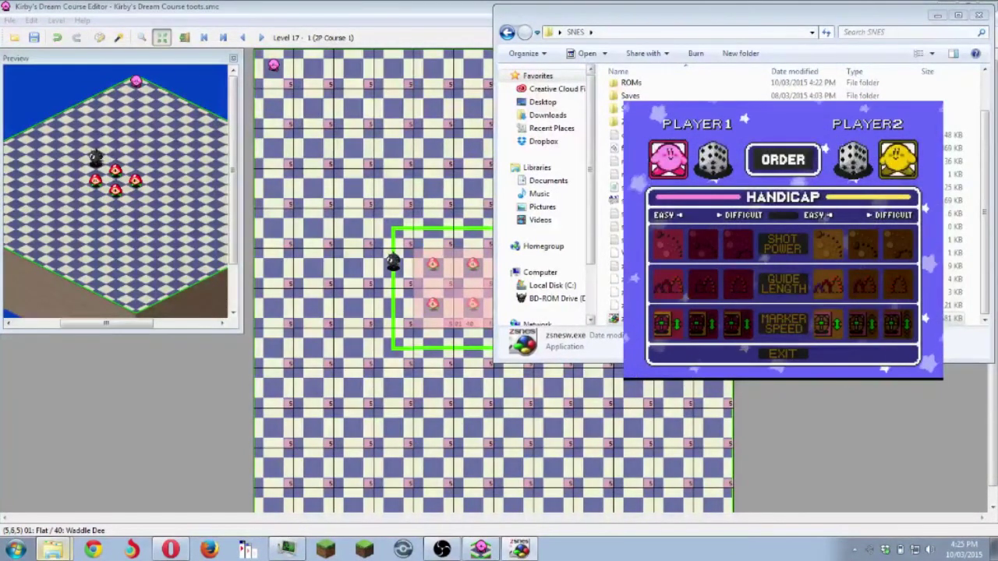
- Accept the player order and exit the handicap settings to start playing the edited hole
{"action": "key", "text": "Return"}
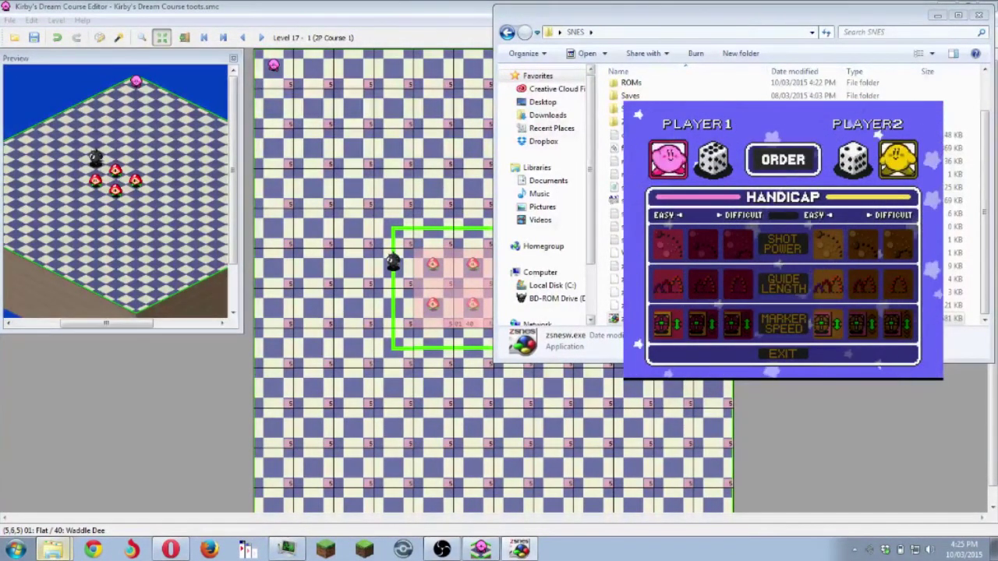
{"action": "key", "text": "Down"}
{"action": "key", "text": "Down"}
{"action": "key", "text": "Down"}
{"action": "key", "text": "Return"}
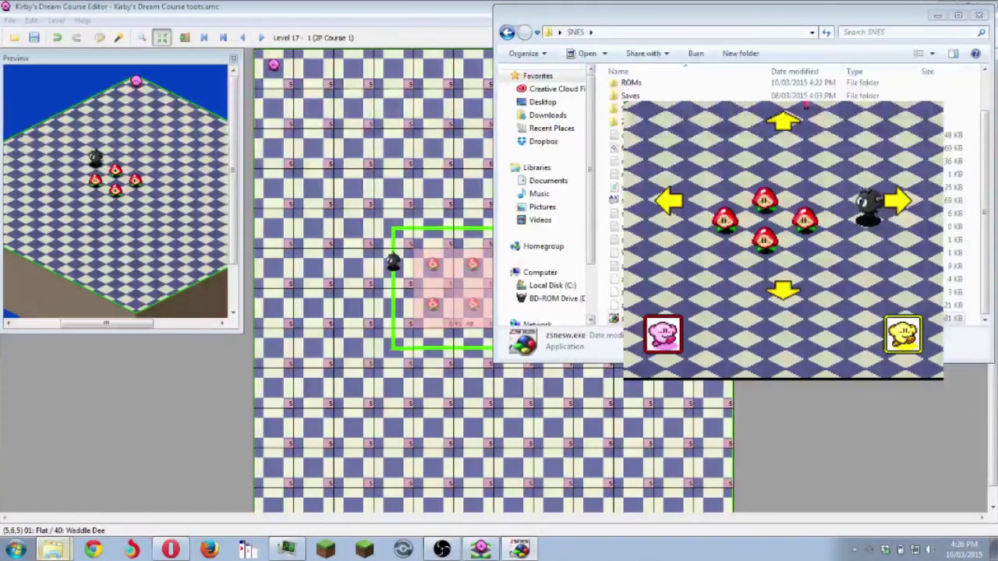
- Examine the Gordo's movement around the Waddle Dees from several views, and test-play the hole by aiming and shooting Kirby
{"action": "key", "text": "Up"}
{"action": "key", "text": "Left"}
{"action": "key", "text": "Right"}
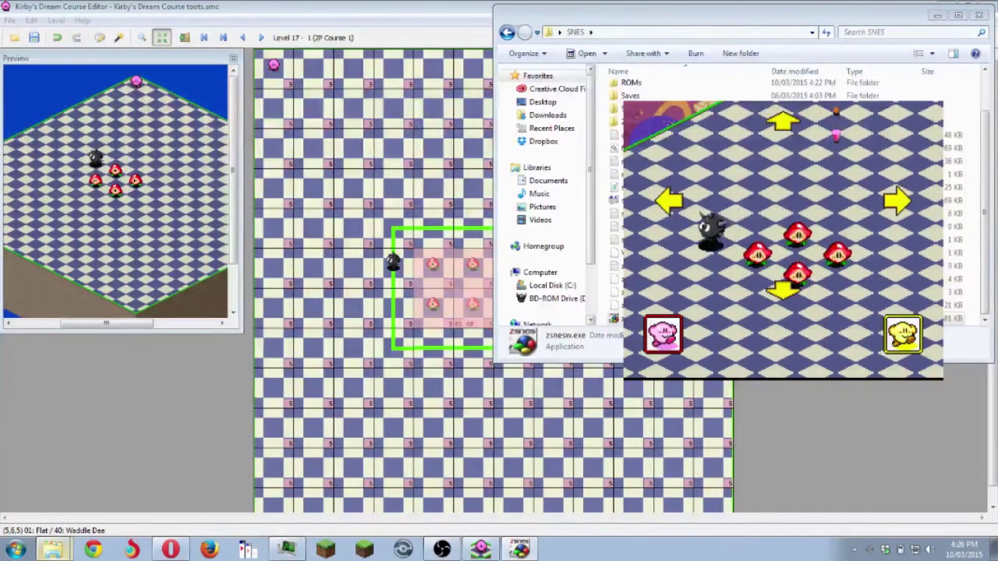
{"action": "key", "text": "z"}
{"action": "key", "text": "Left"}
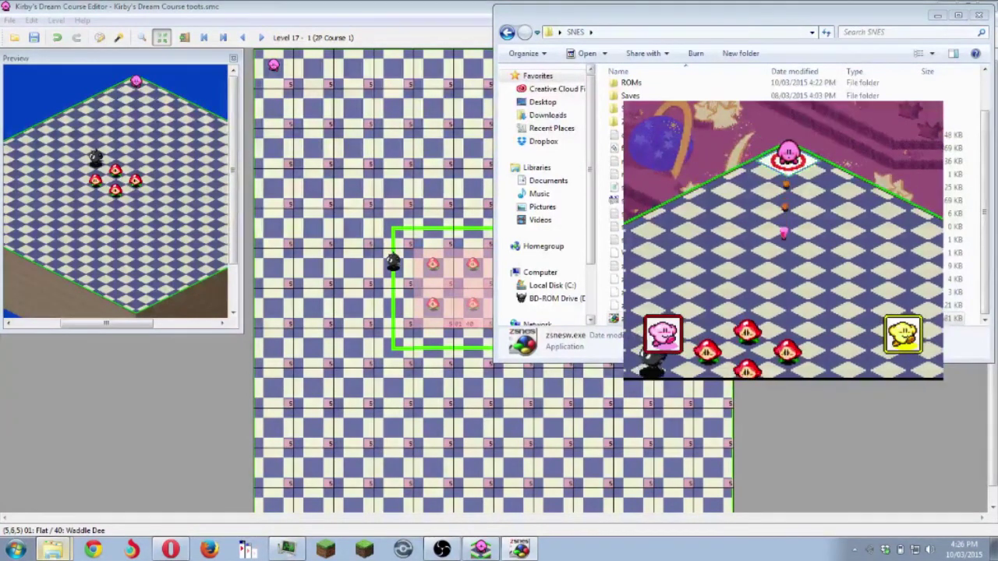
{"action": "key", "text": "Up"}
{"action": "key", "text": "Left"}
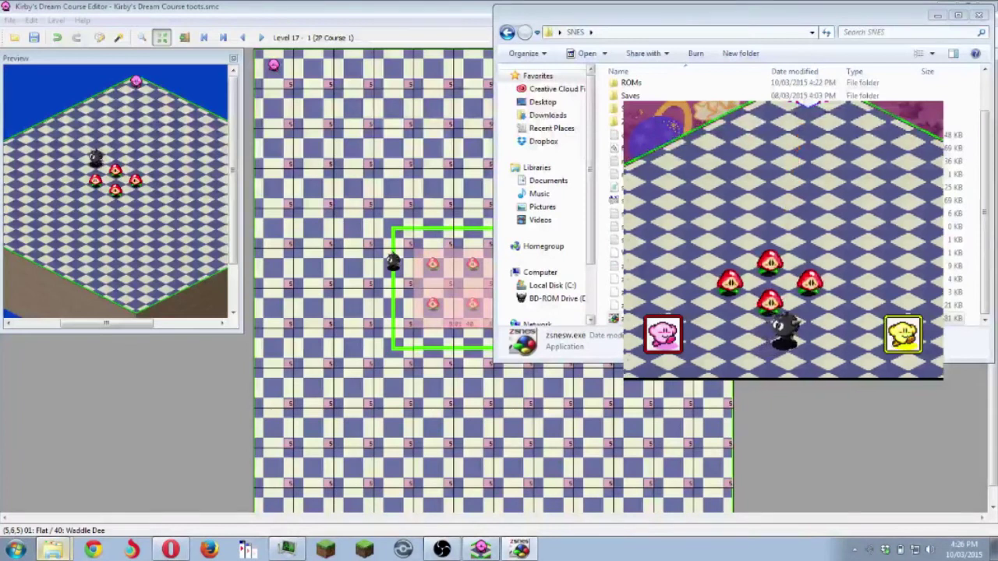
{"action": "key", "text": "z"}
{"action": "key", "text": "x"}
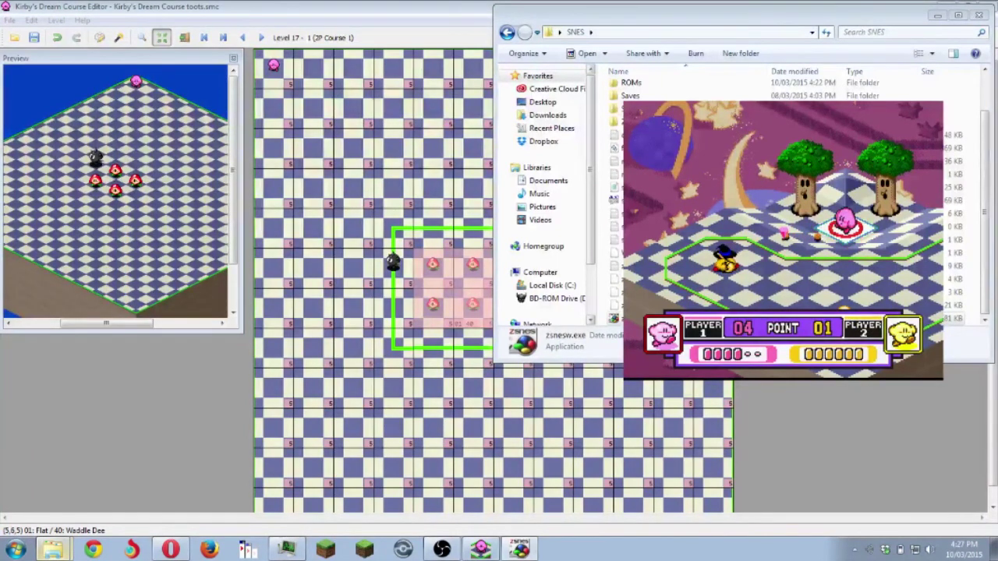
- Quit ZSNES and switch back to Kirby's Dream Course Editor
{"action": "key", "text": "Escape"}
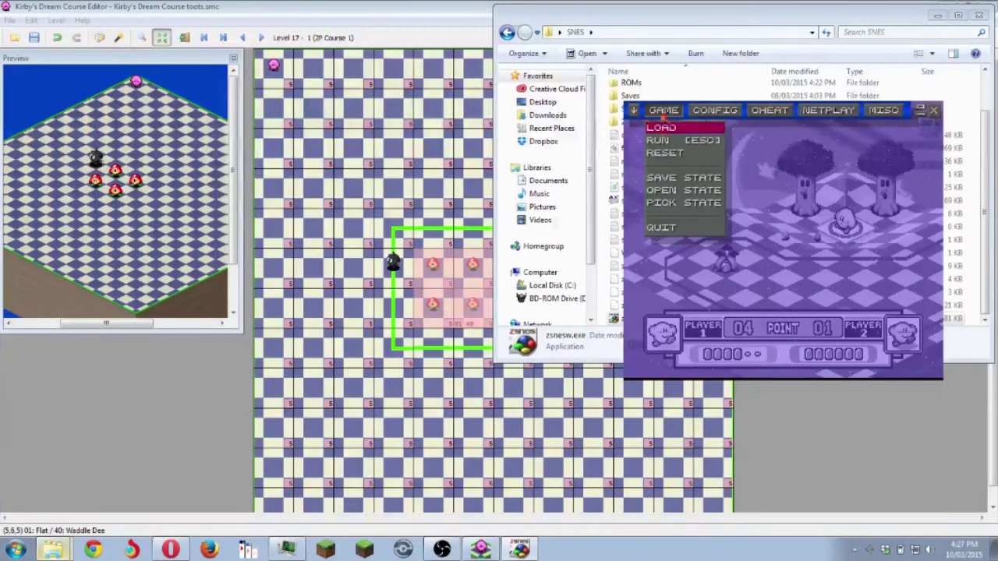
{"action": "left_click", "coordinate": [687, 231]}
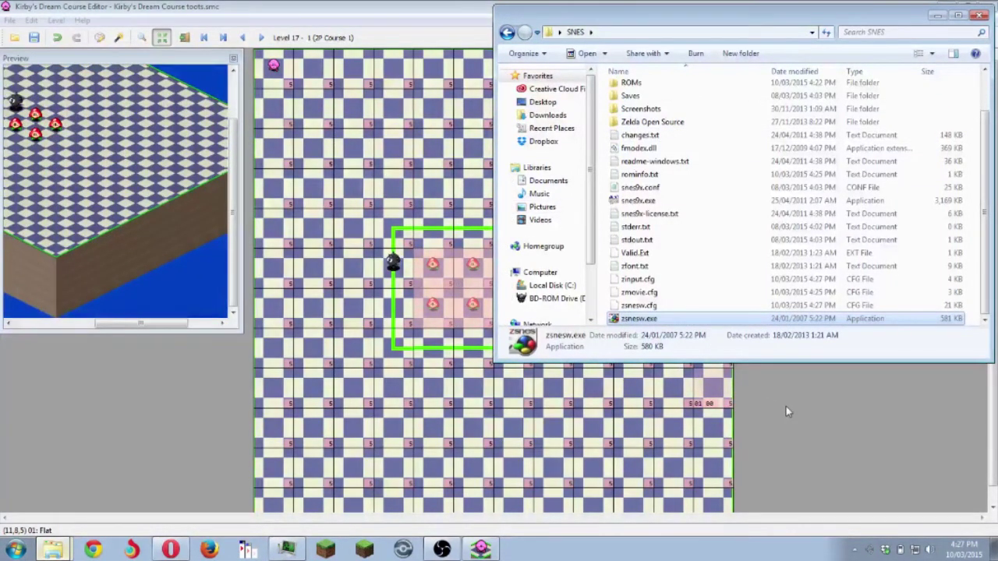
{"action": "left_click", "coordinate": [786, 406]}
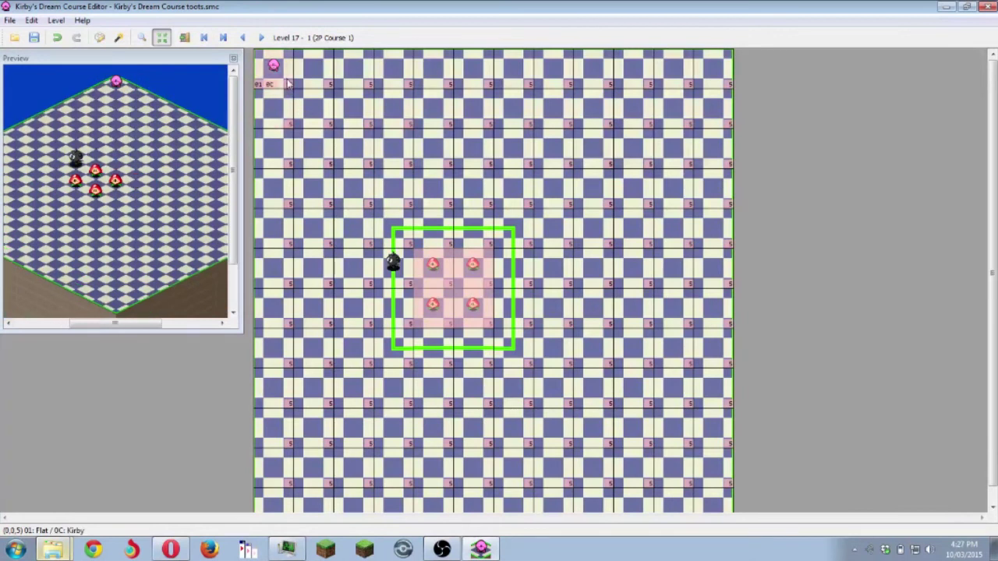
- Raise the 2-by-2 block of tiles from (0, 0) to (1, 1) around Kirby's start to height 6
{"action": "left_click", "coordinate": [304, 107]}
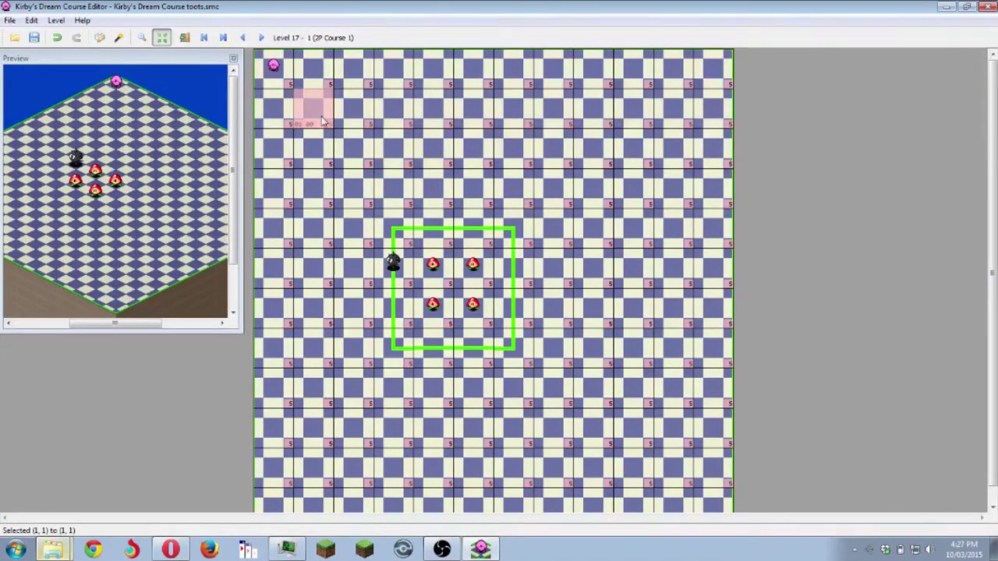
{"action": "left_click_drag", "start_coordinate": [328, 127], "coordinate": [283, 76]}
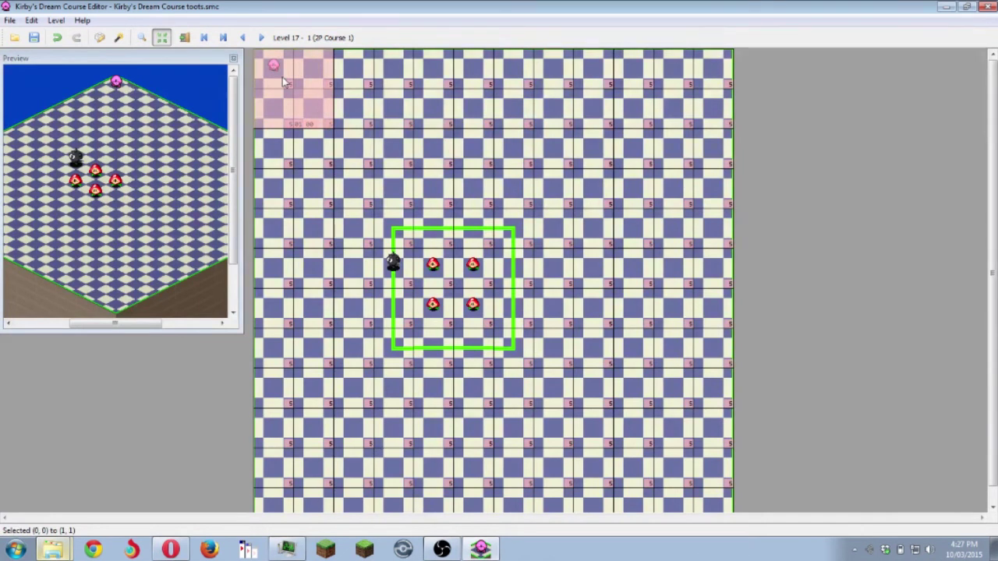
{"action": "right_click", "coordinate": [283, 77]}
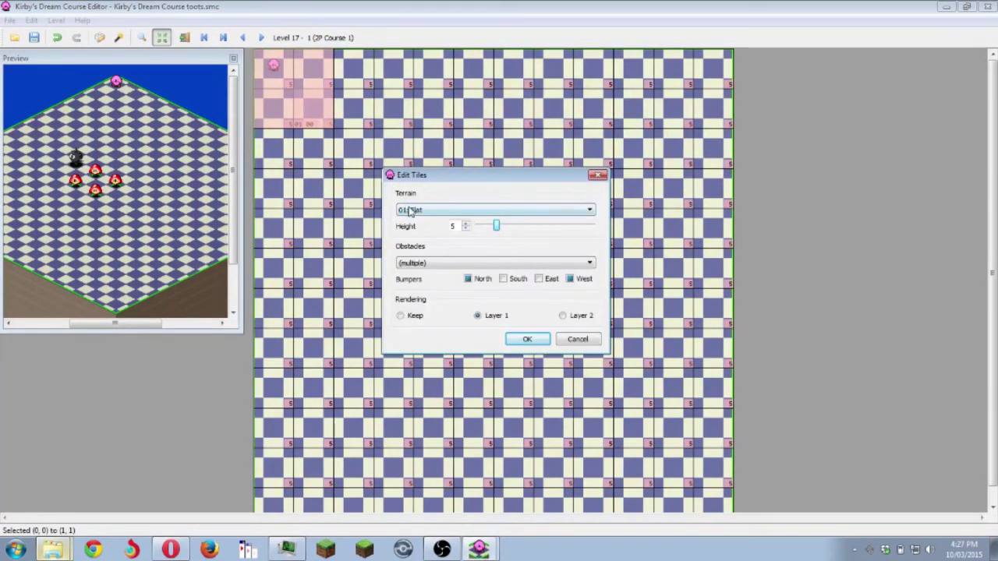
{"action": "left_click", "coordinate": [465, 224]}
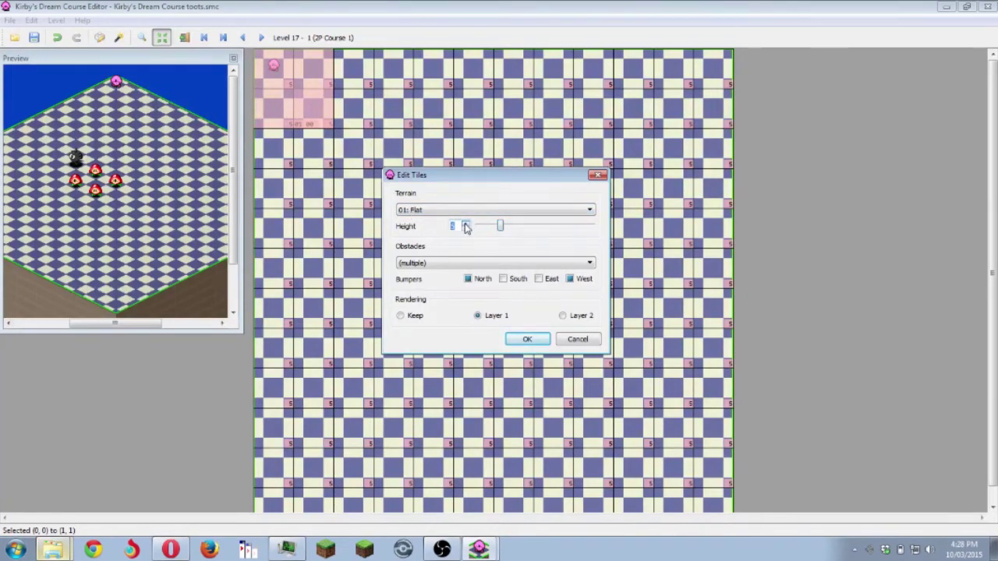
{"action": "left_click", "coordinate": [535, 339]}
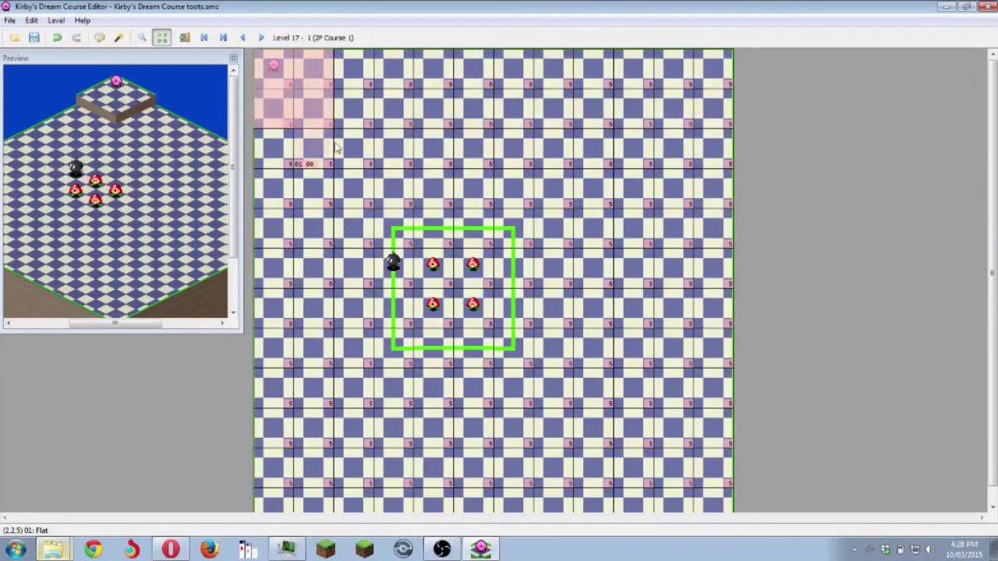
- Set the terrain of tile (0, 1) to 04: Slope down towards south
{"action": "left_click", "coordinate": [282, 123]}
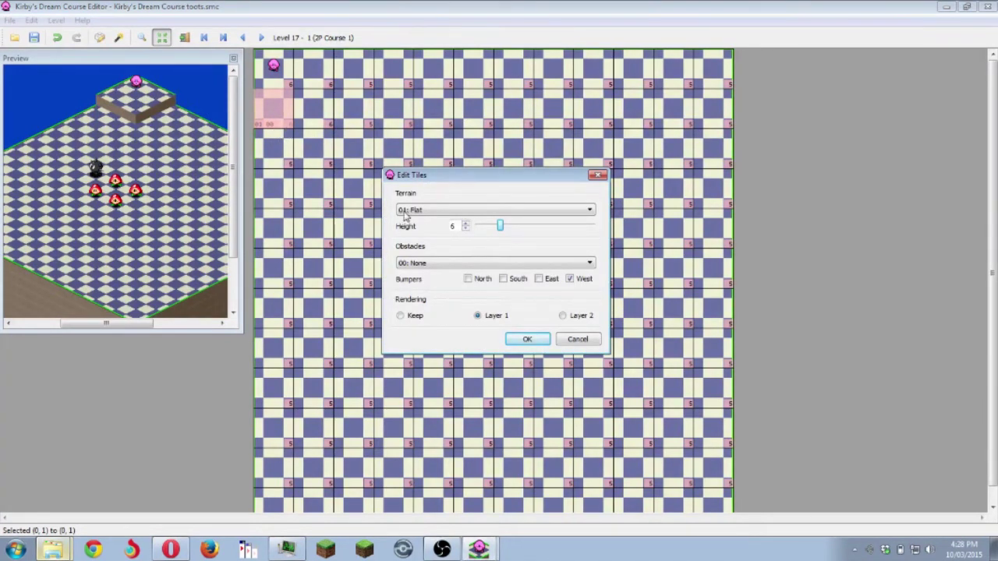
{"action": "left_click", "coordinate": [403, 212]}
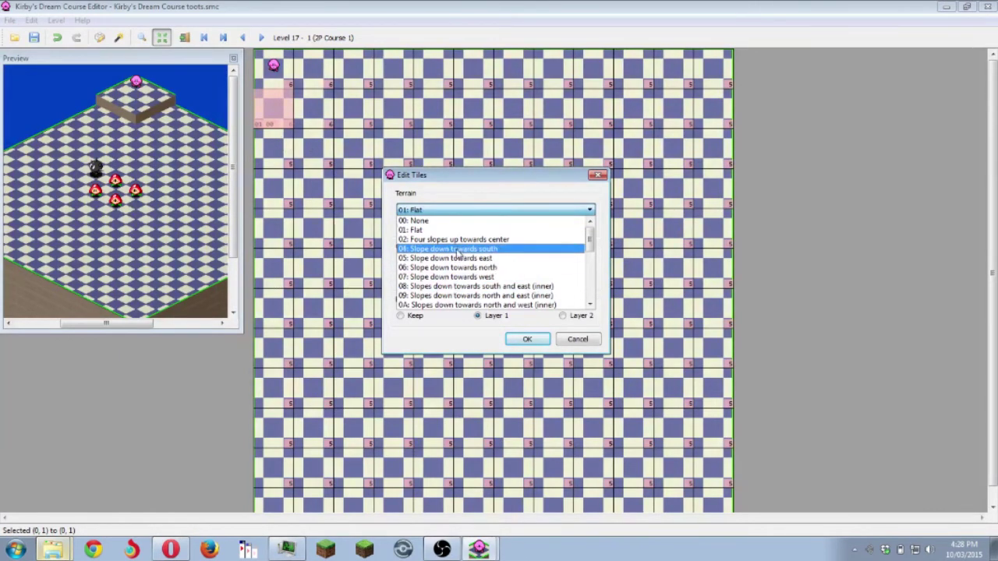
{"action": "left_click", "coordinate": [456, 249]}
{"action": "left_click", "coordinate": [526, 339]}
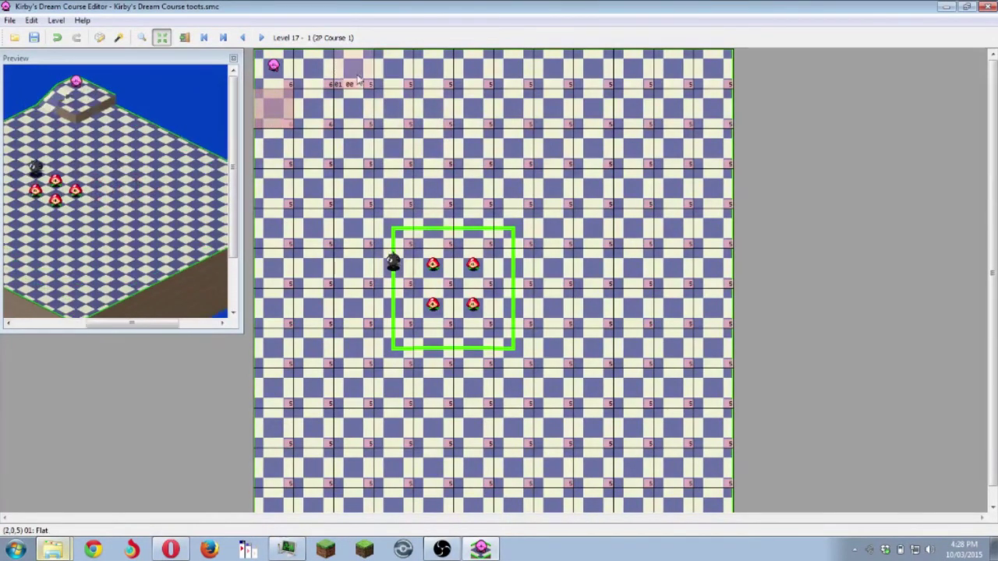
- Set the terrain of tile (1, 0) to 05: Slope down towards east, keeping its obstacle at 00: None
{"action": "double_click", "coordinate": [326, 72]}
{"action": "left_click", "coordinate": [499, 265]}
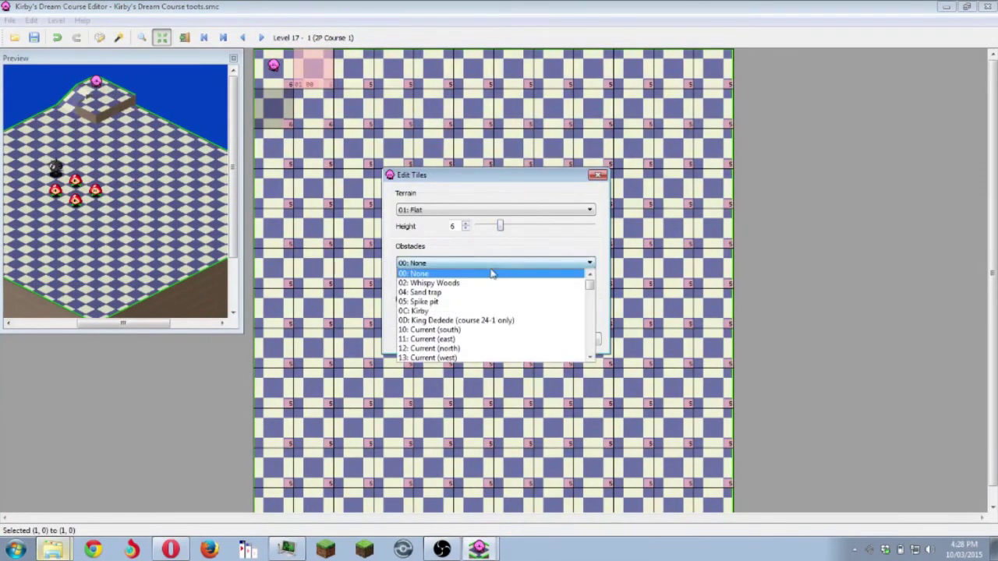
{"action": "left_click", "coordinate": [478, 273]}
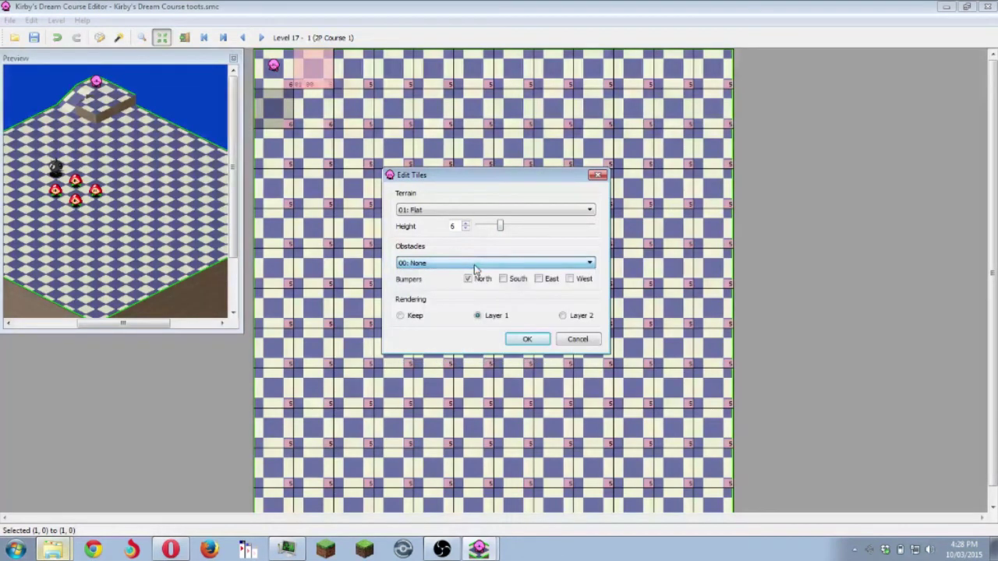
{"action": "left_click", "coordinate": [460, 212]}
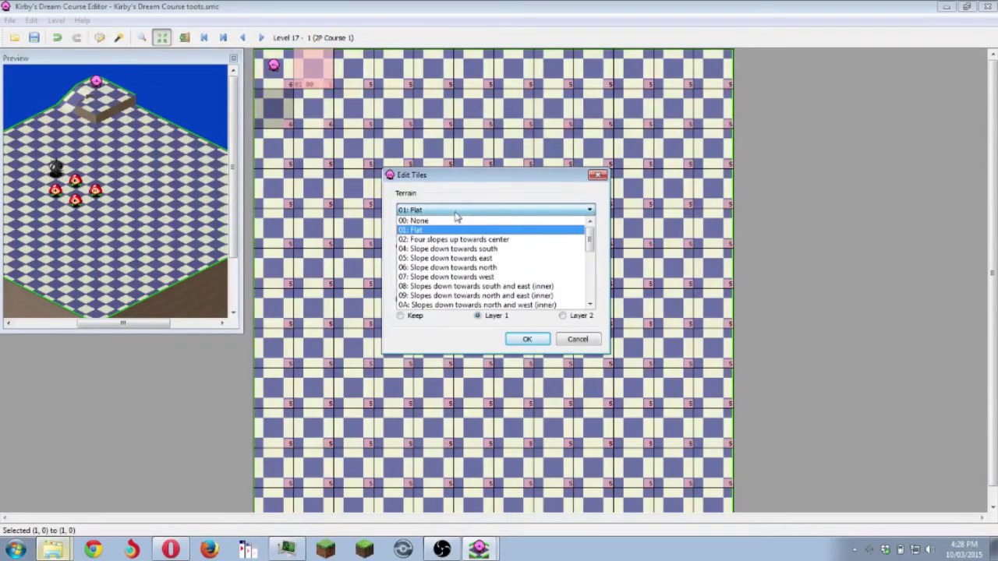
{"action": "left_click", "coordinate": [446, 258]}
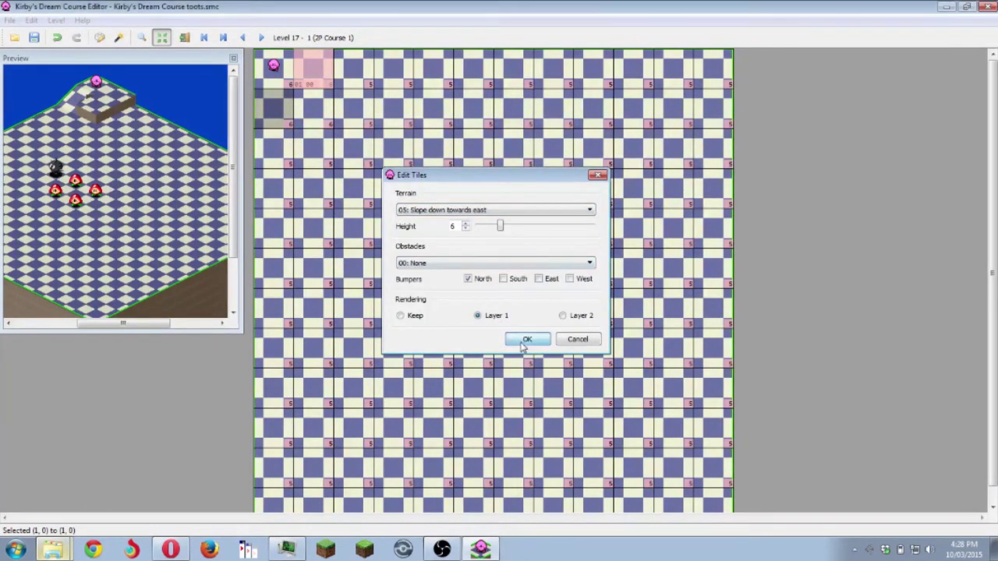
{"action": "left_click", "coordinate": [527, 340]}
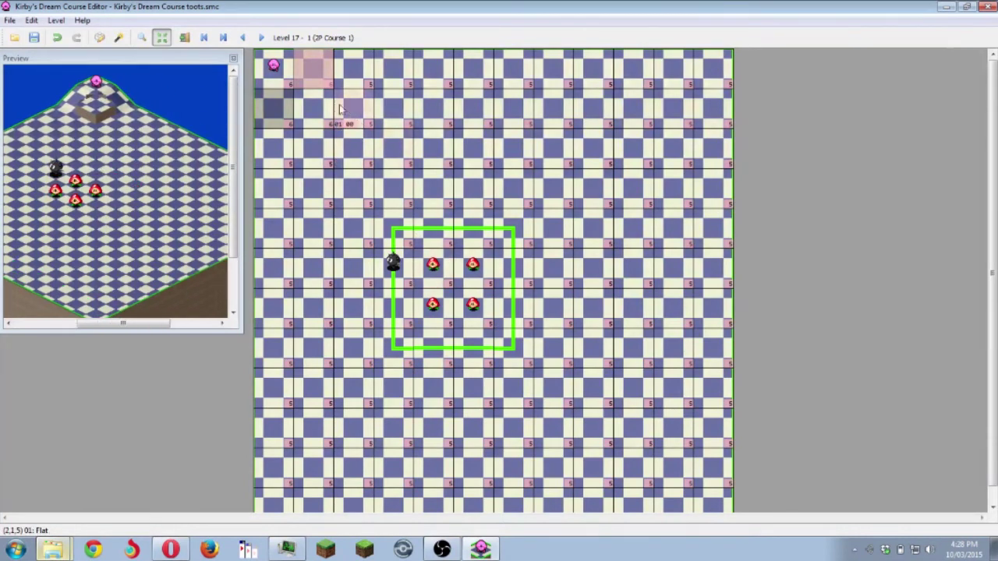
- Set the terrain of corner tile (1, 1) to 0C: Slopes down towards south and east (outer)
{"action": "left_click", "coordinate": [326, 108]}
{"action": "double_click", "coordinate": [325, 108]}
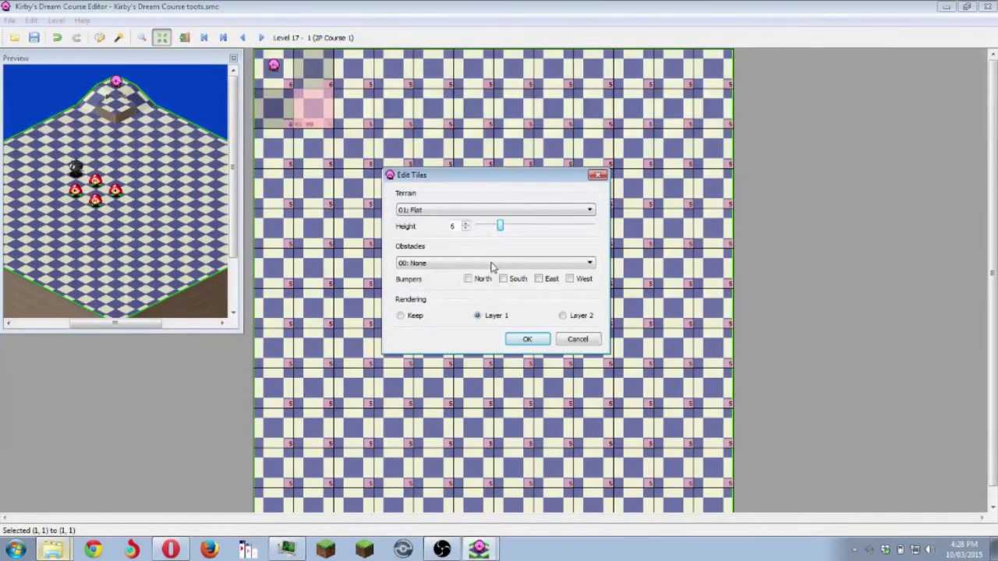
{"action": "left_click", "coordinate": [473, 210]}
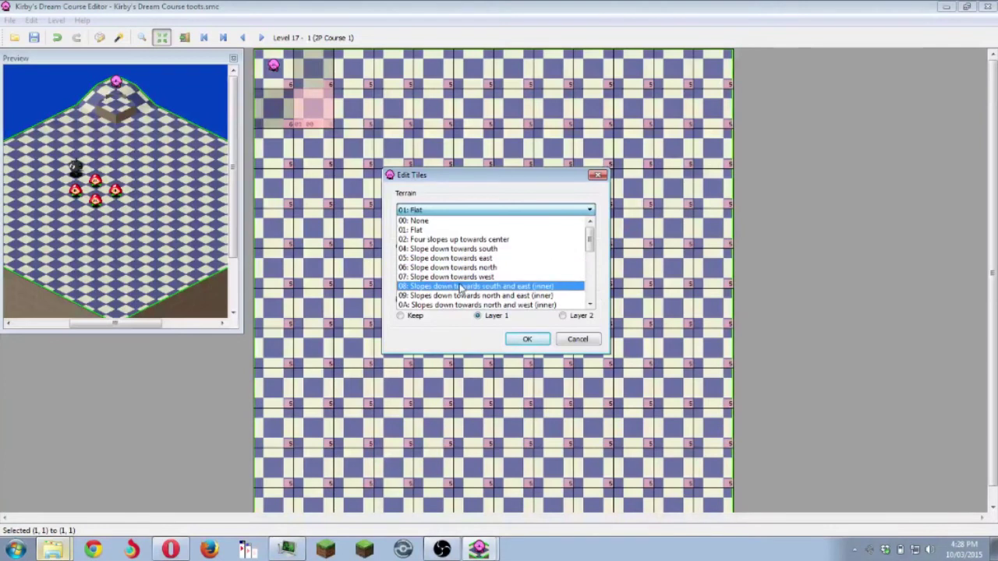
{"action": "scroll", "coordinate": [552, 287], "scroll_direction": "down", "scroll_amount": 1}
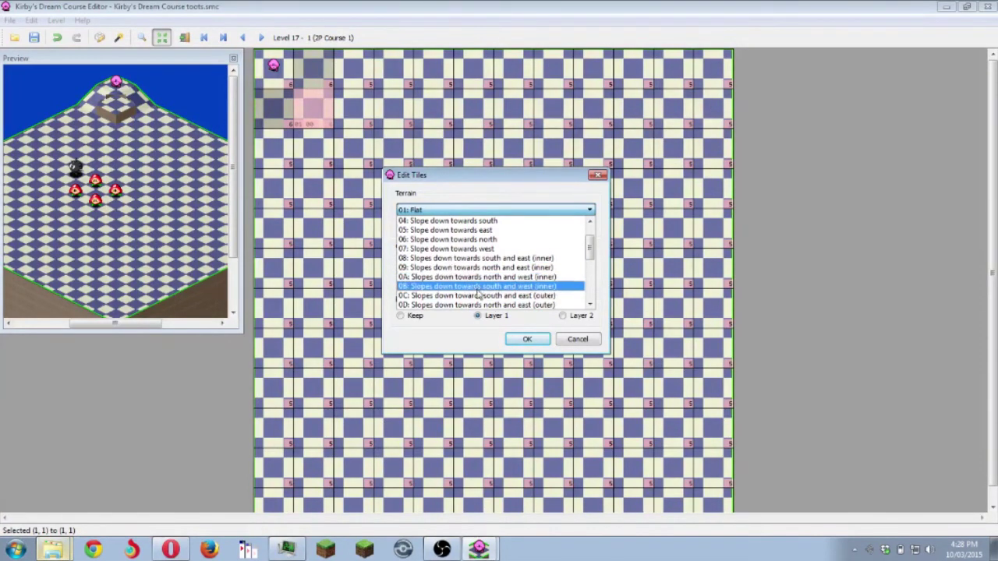
{"action": "scroll", "coordinate": [478, 279], "scroll_direction": "down", "scroll_amount": 1}
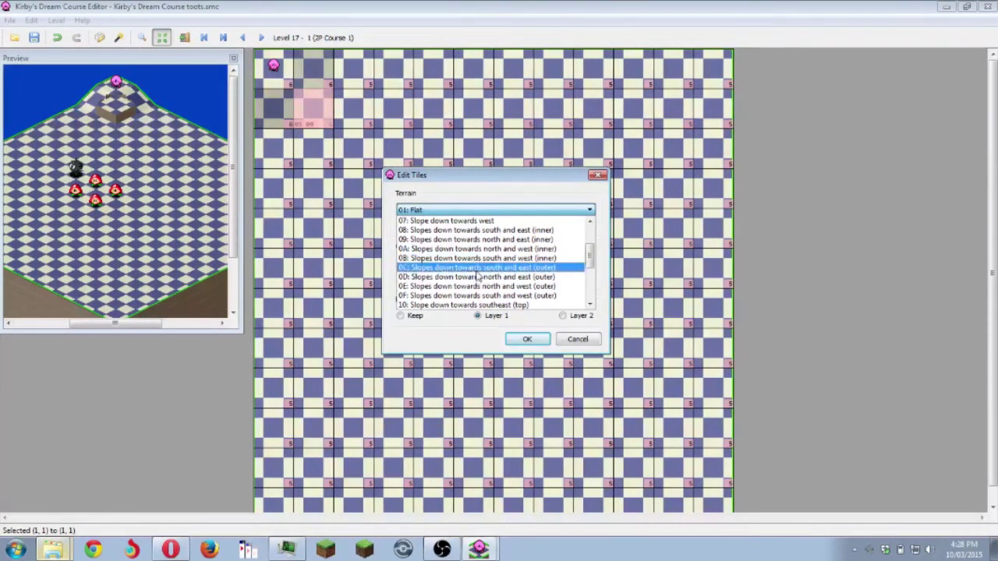
{"action": "left_click", "coordinate": [453, 229]}
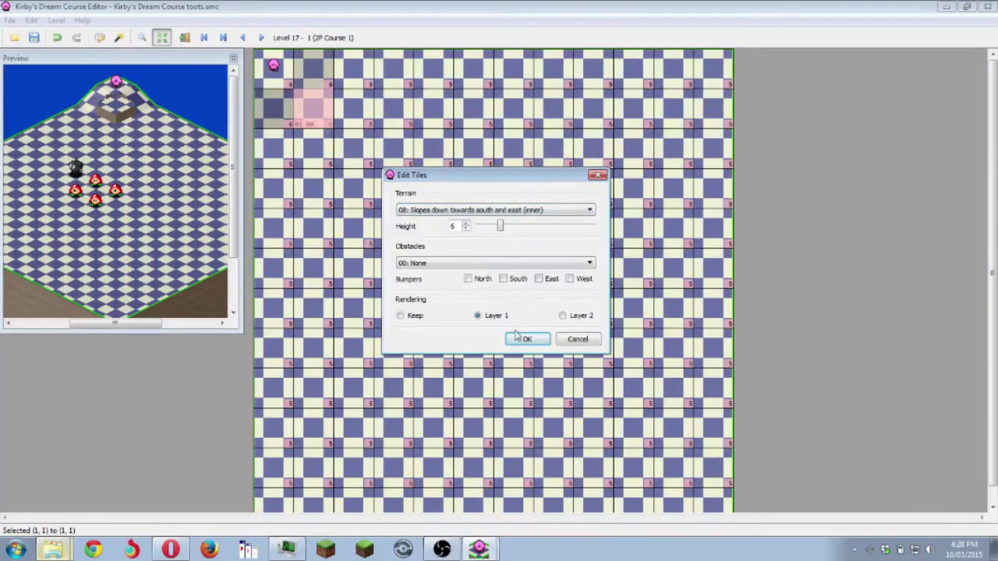
{"action": "left_click", "coordinate": [460, 210]}
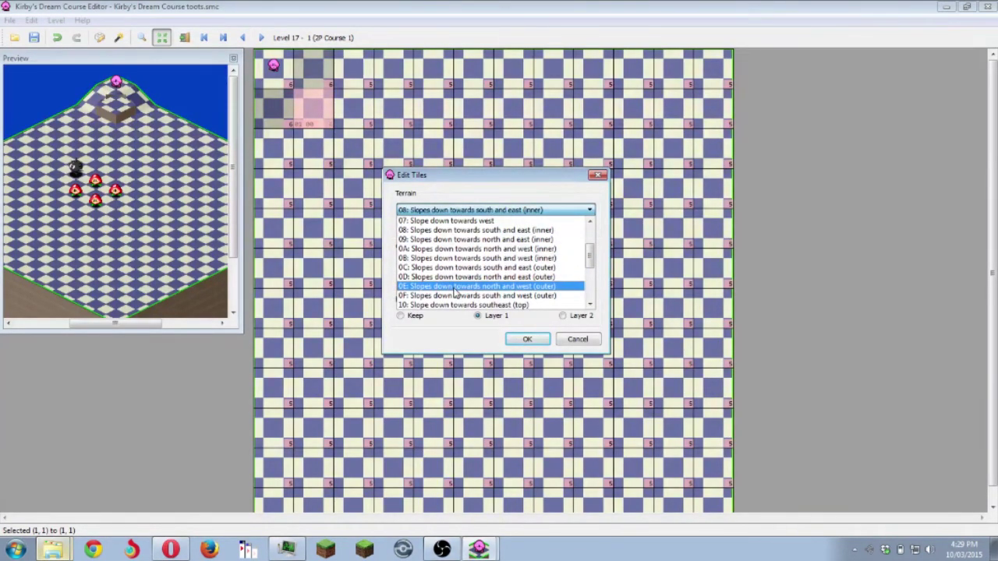
{"action": "left_click", "coordinate": [452, 267]}
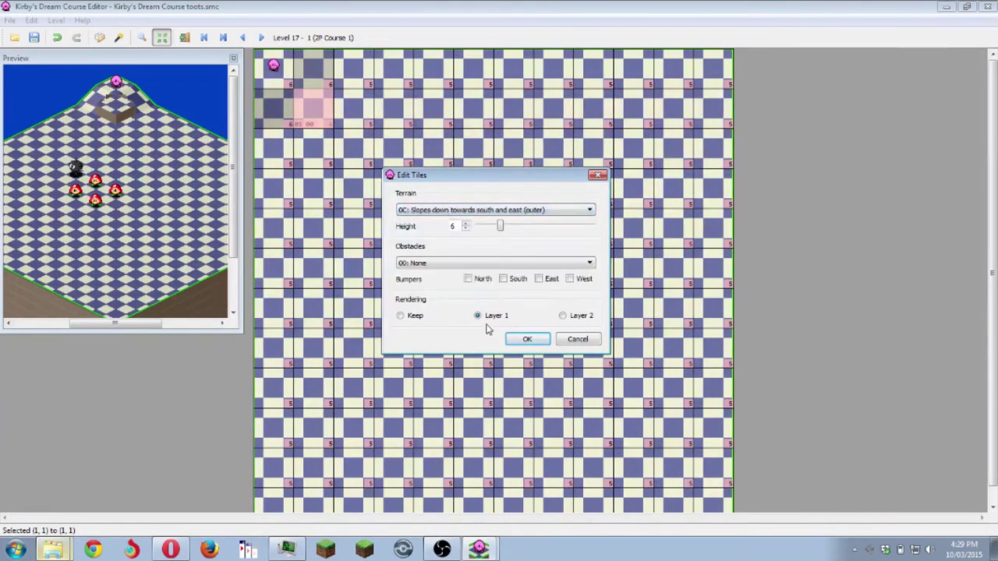
{"action": "left_click", "coordinate": [522, 339]}
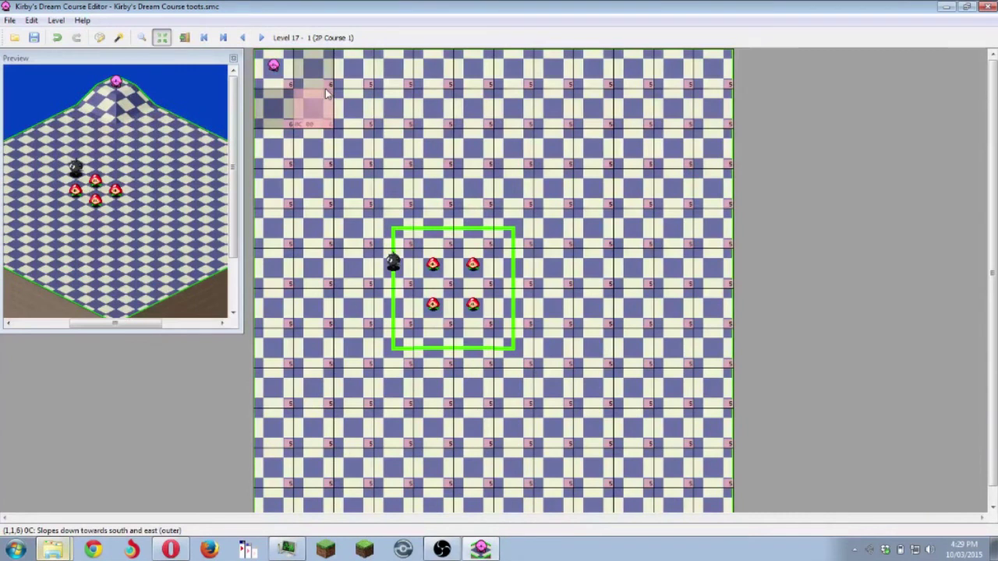
- Set the terrain of corner tile (1, 1) to 14: Slope down towards southeast (bottom)
{"action": "double_click", "coordinate": [319, 107]}
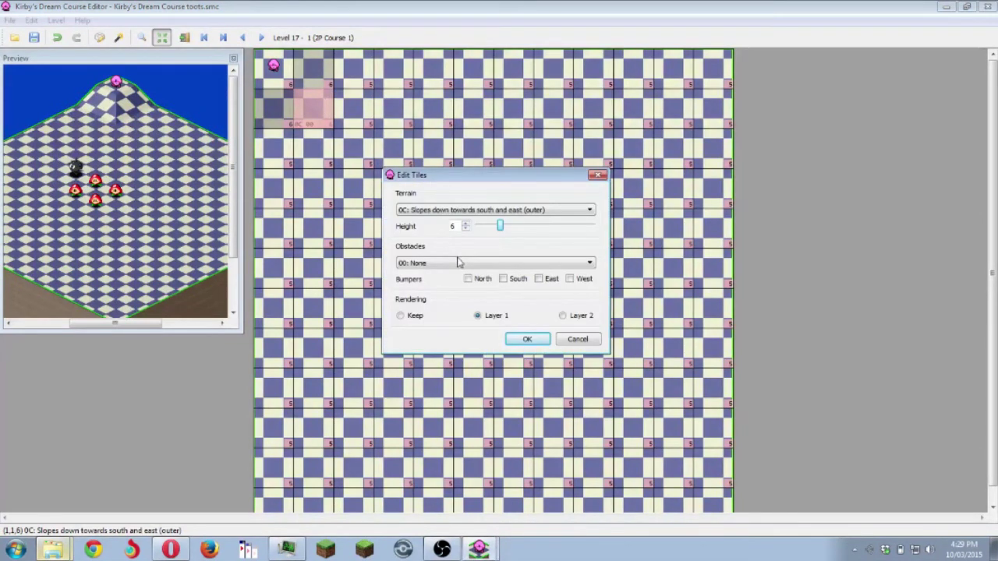
{"action": "left_click", "coordinate": [448, 212]}
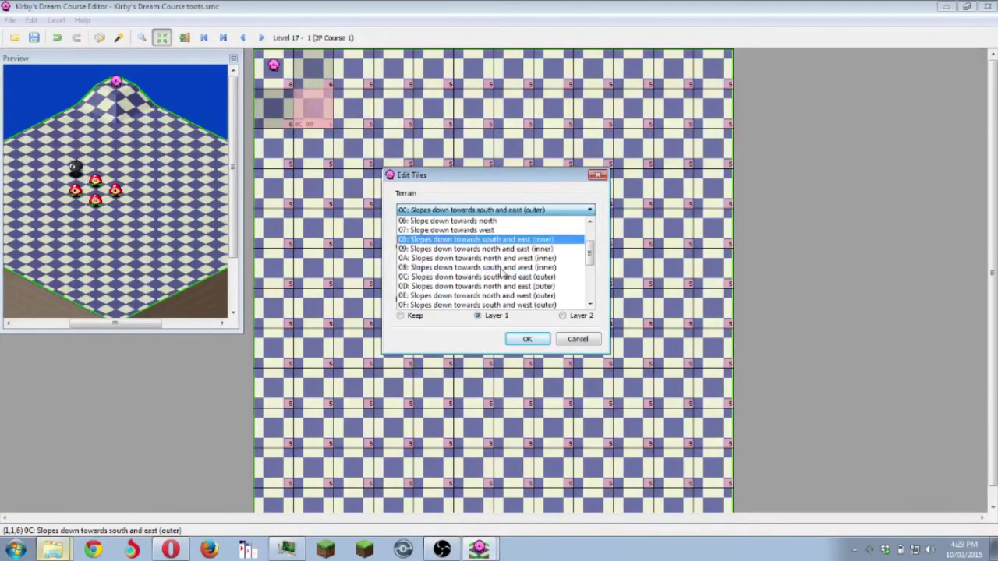
{"action": "scroll", "coordinate": [503, 273], "scroll_direction": "down", "scroll_amount": 1}
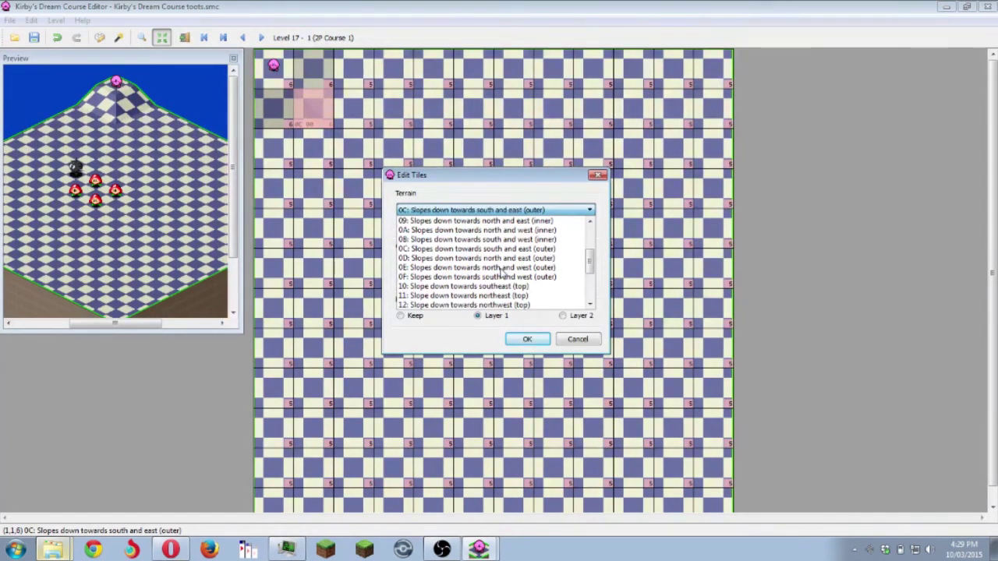
{"action": "scroll", "coordinate": [503, 273], "scroll_direction": "down", "scroll_amount": 1}
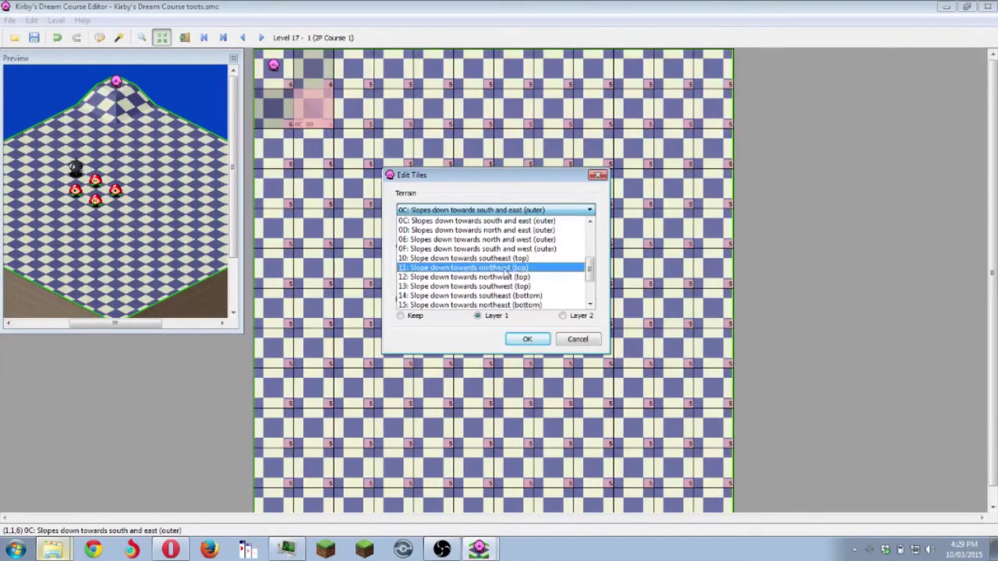
{"action": "scroll", "coordinate": [509, 282], "scroll_direction": "down", "scroll_amount": 1}
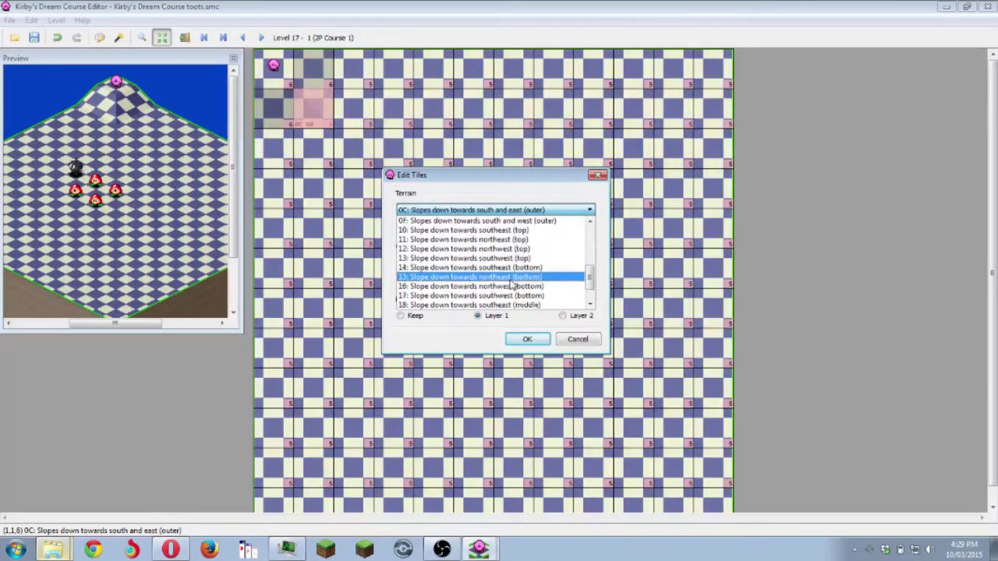
{"action": "left_click", "coordinate": [504, 278]}
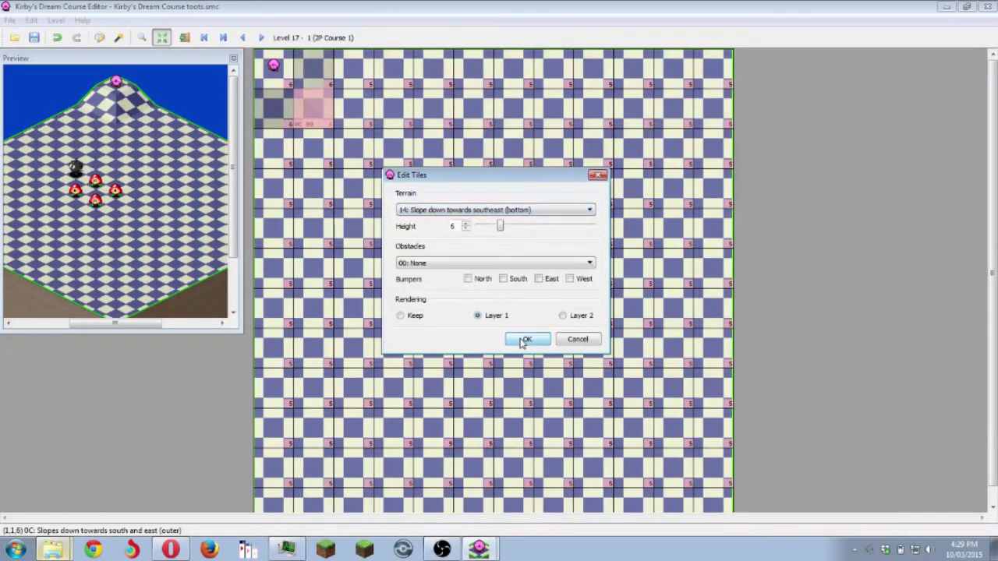
{"action": "left_click", "coordinate": [521, 342]}
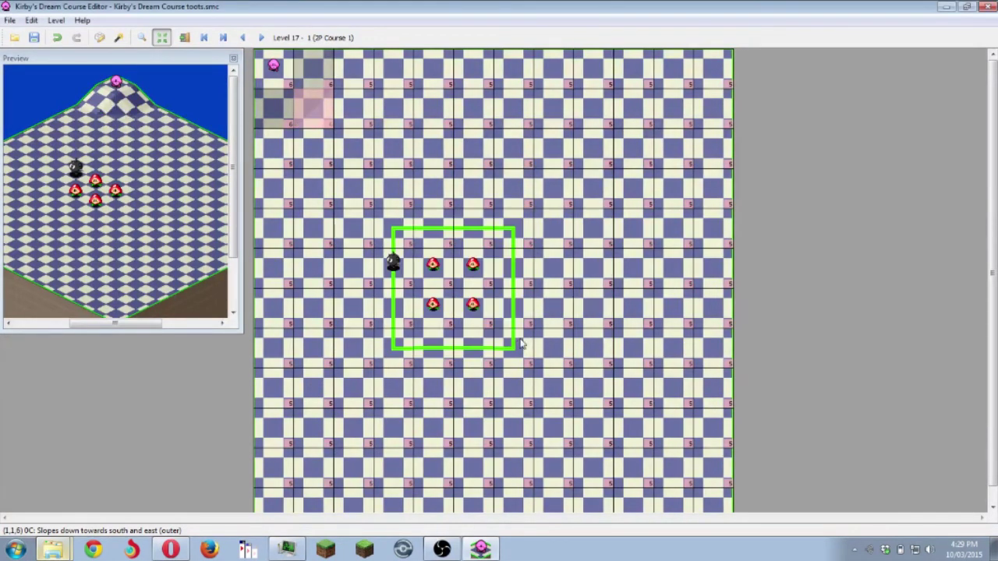
- Try terrain 08: Slopes down towards south and east (inner) on corner tile (1, 1)
{"action": "double_click", "coordinate": [315, 106]}
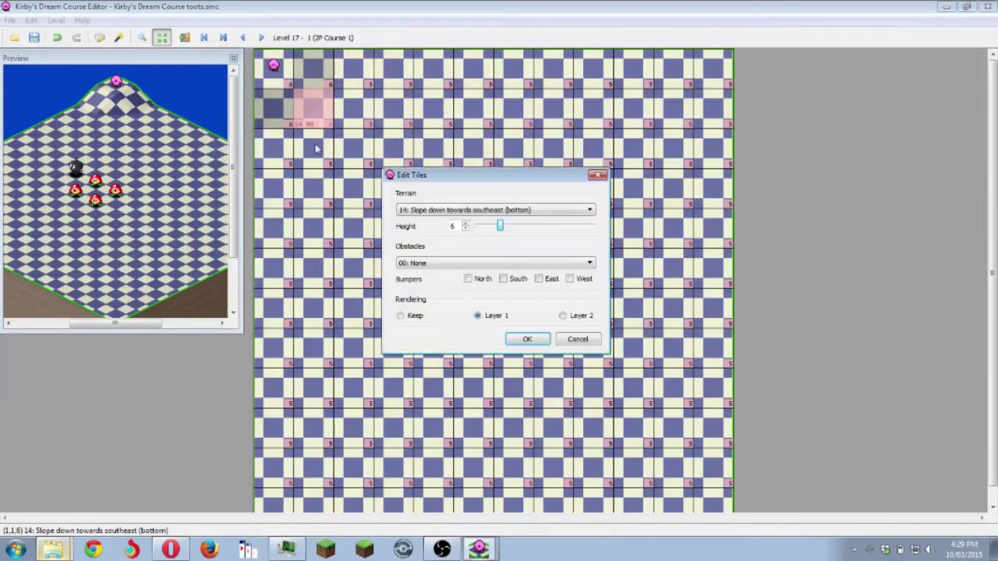
{"action": "left_click", "coordinate": [424, 211]}
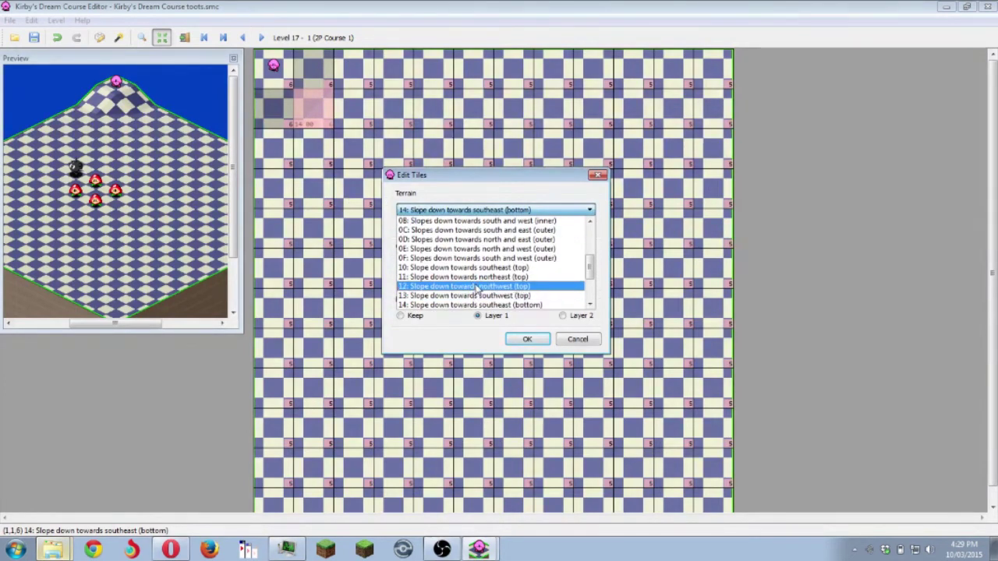
{"action": "scroll", "coordinate": [477, 289], "scroll_direction": "up", "scroll_amount": 1}
{"action": "scroll", "coordinate": [473, 285], "scroll_direction": "down", "scroll_amount": 2}
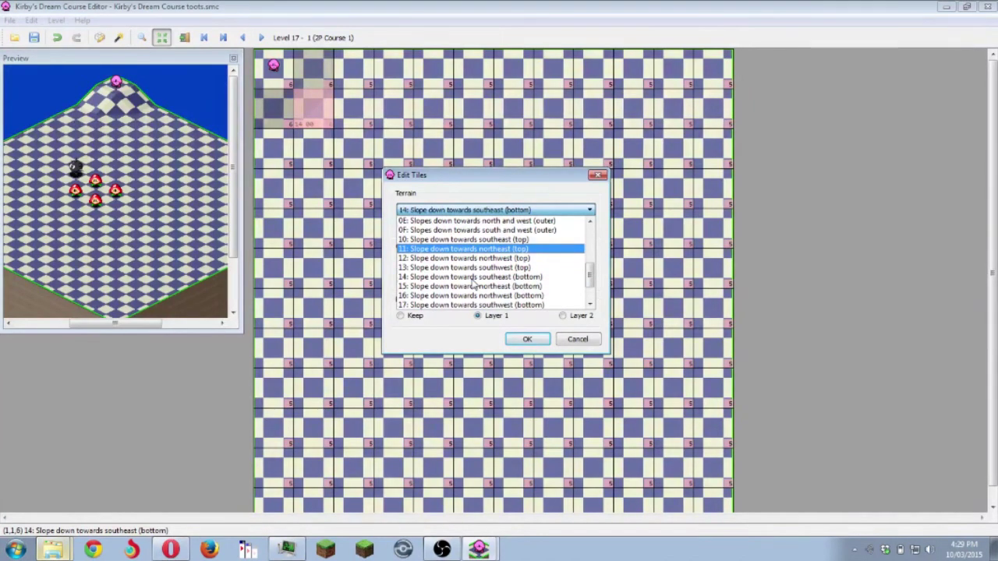
{"action": "scroll", "coordinate": [473, 284], "scroll_direction": "up", "scroll_amount": 4}
{"action": "scroll", "coordinate": [473, 285], "scroll_direction": "down", "scroll_amount": 5}
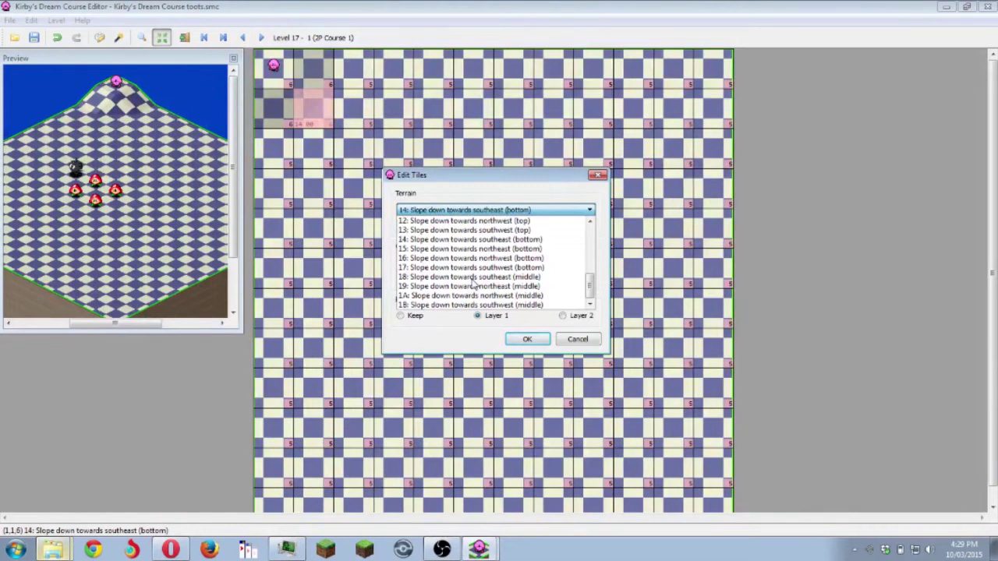
{"action": "scroll", "coordinate": [473, 284], "scroll_direction": "up", "scroll_amount": 6}
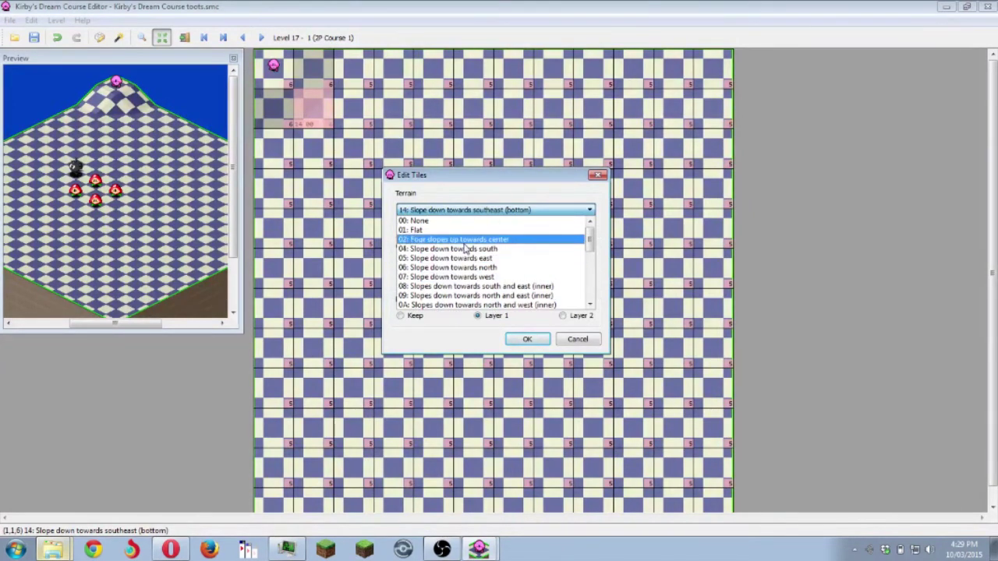
{"action": "scroll", "coordinate": [487, 277], "scroll_direction": "down", "scroll_amount": 2}
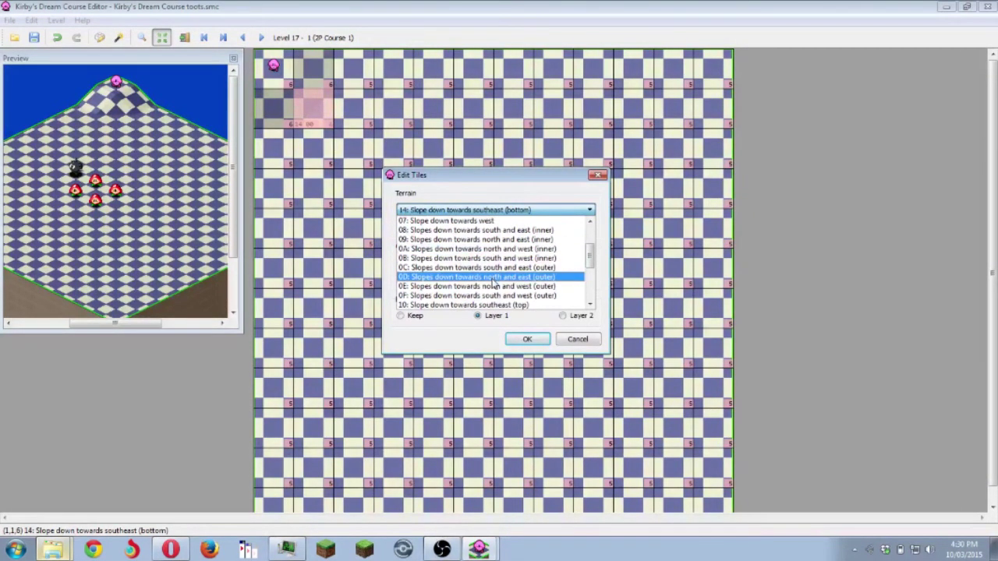
{"action": "scroll", "coordinate": [489, 271], "scroll_direction": "down", "scroll_amount": 2}
{"action": "scroll", "coordinate": [485, 265], "scroll_direction": "up", "scroll_amount": 2}
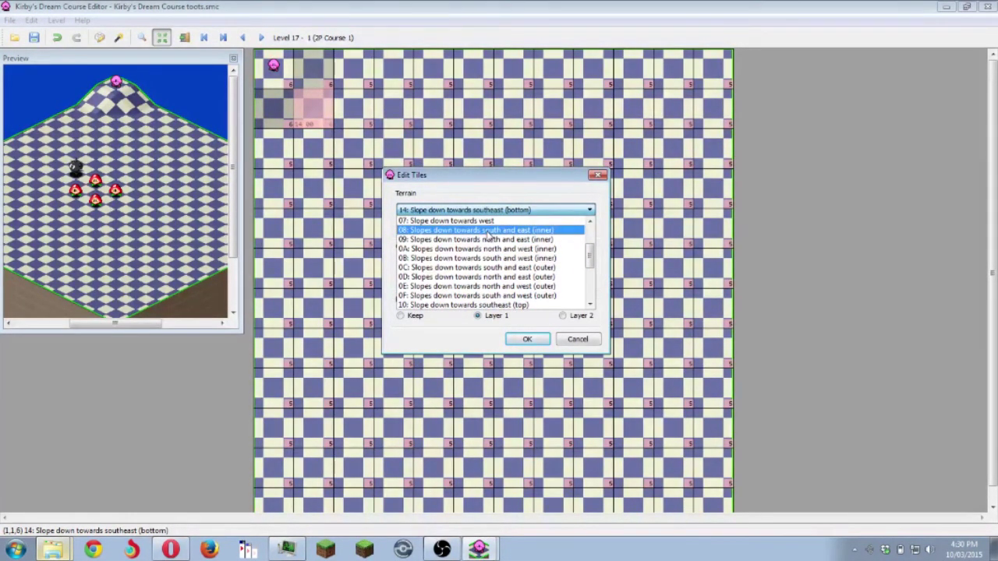
{"action": "left_click", "coordinate": [483, 231]}
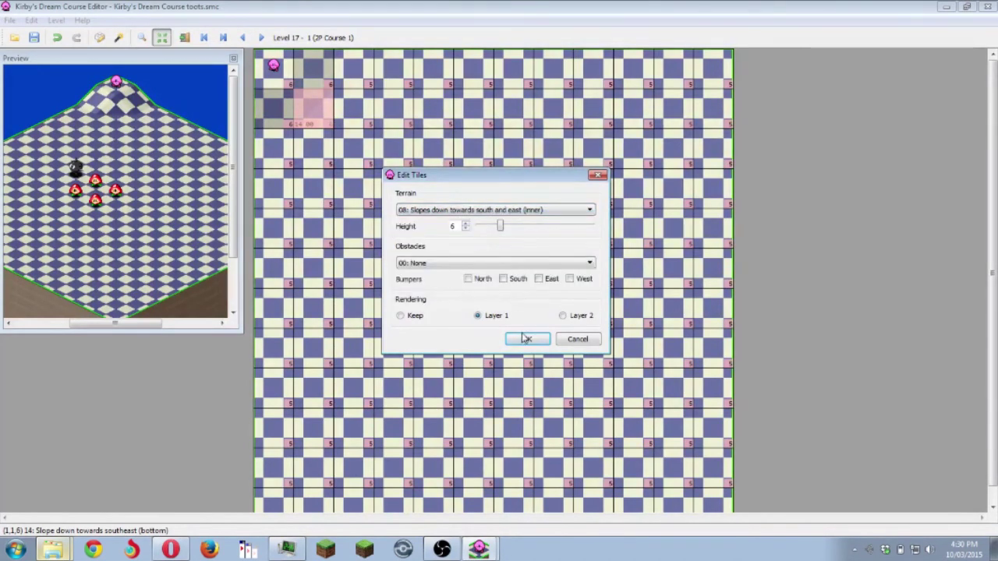
{"action": "left_click", "coordinate": [526, 338]}
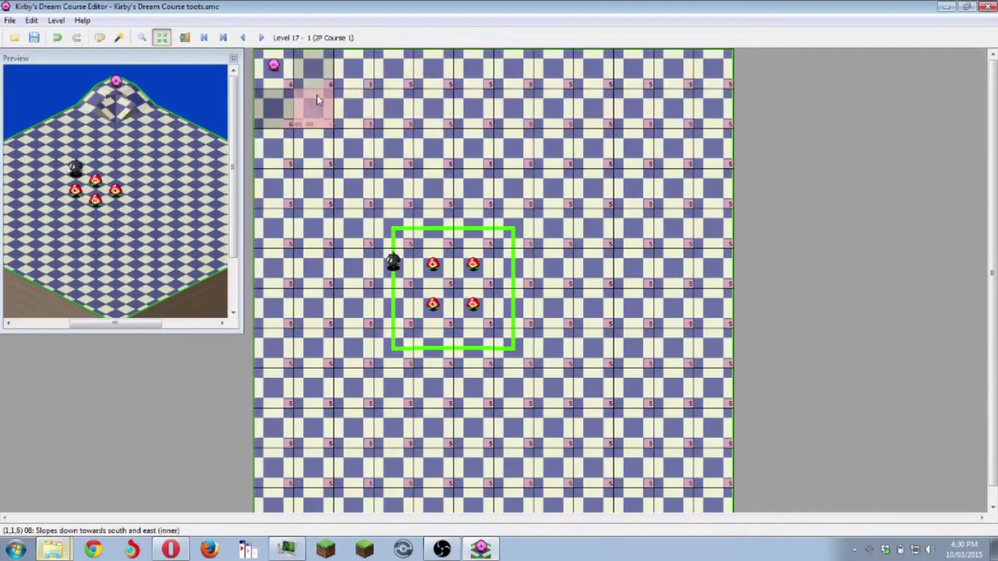
- Try terrain 0C: Slopes down towards south and east (outer) on tile (1, 1), and undo the last two terrain changes
{"action": "double_click", "coordinate": [317, 95]}
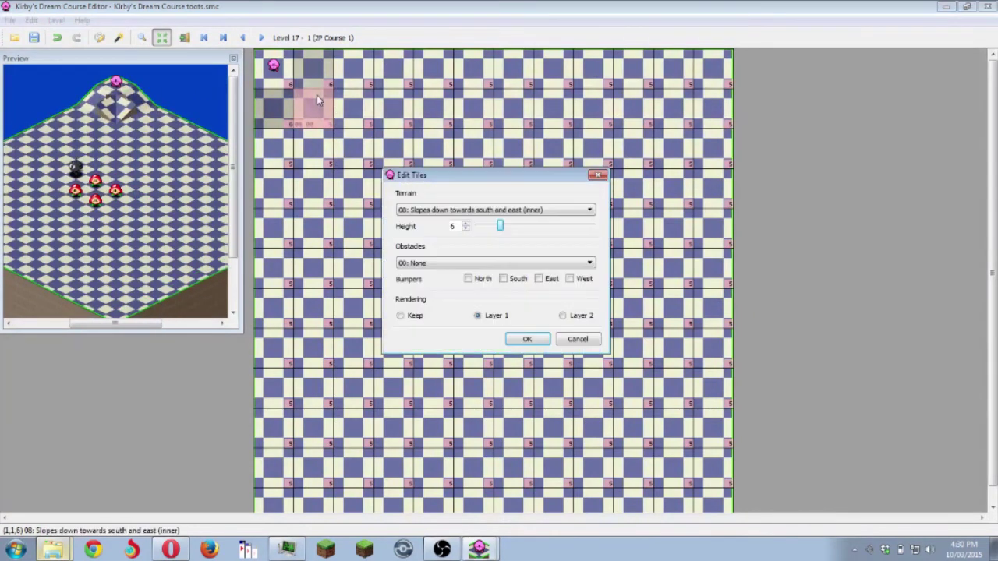
{"action": "left_click", "coordinate": [487, 210]}
{"action": "scroll", "coordinate": [499, 292], "scroll_direction": "down", "scroll_amount": 2}
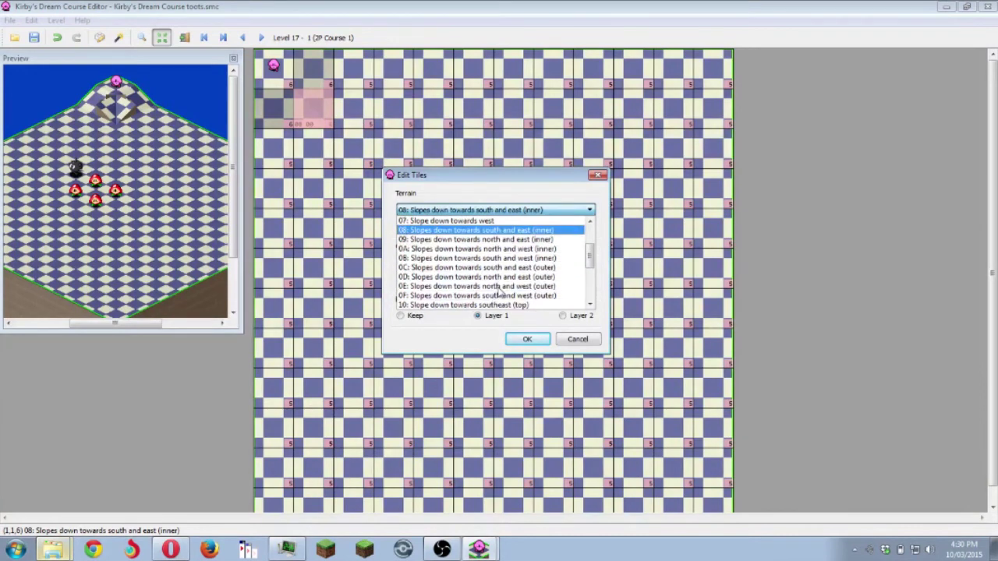
{"action": "left_click", "coordinate": [491, 267]}
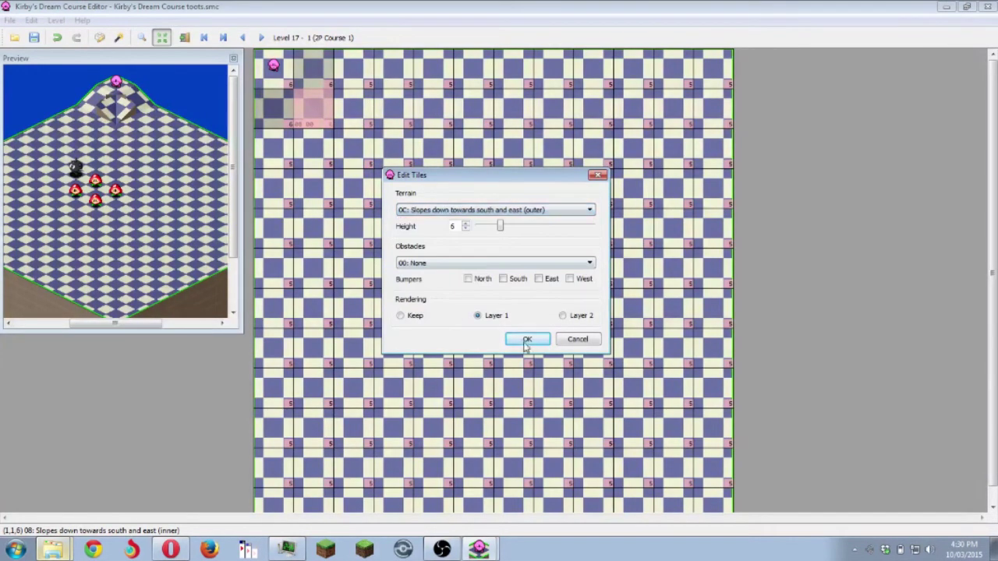
{"action": "left_click", "coordinate": [527, 339]}
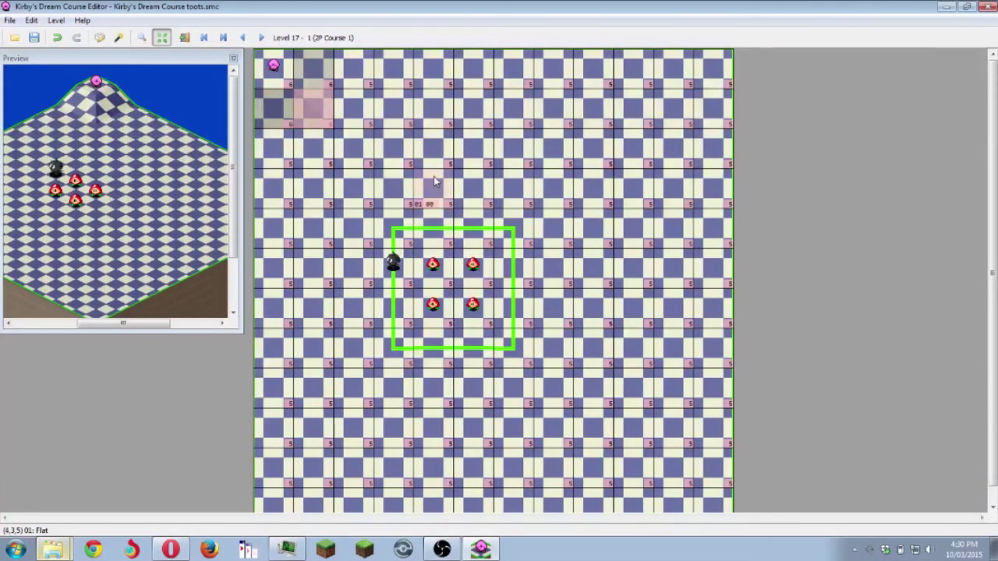
{"action": "key", "text": "ctrl+z"}
{"action": "key", "text": "ctrl+z"}
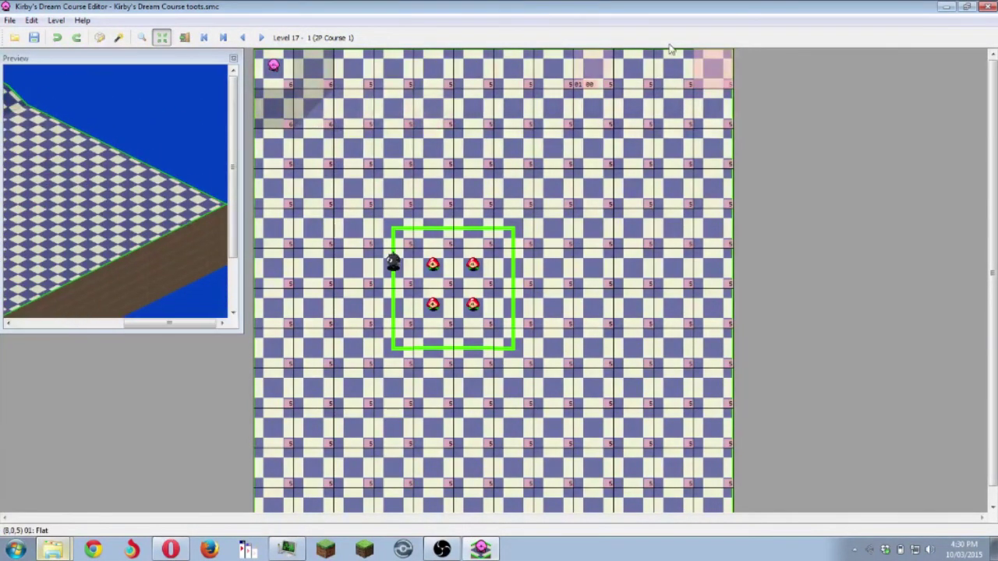
- Place the obstacle 02: Whispy Woods on the flat corner tile (11, 0)
{"action": "double_click", "coordinate": [717, 69]}
{"action": "left_click", "coordinate": [477, 263]}
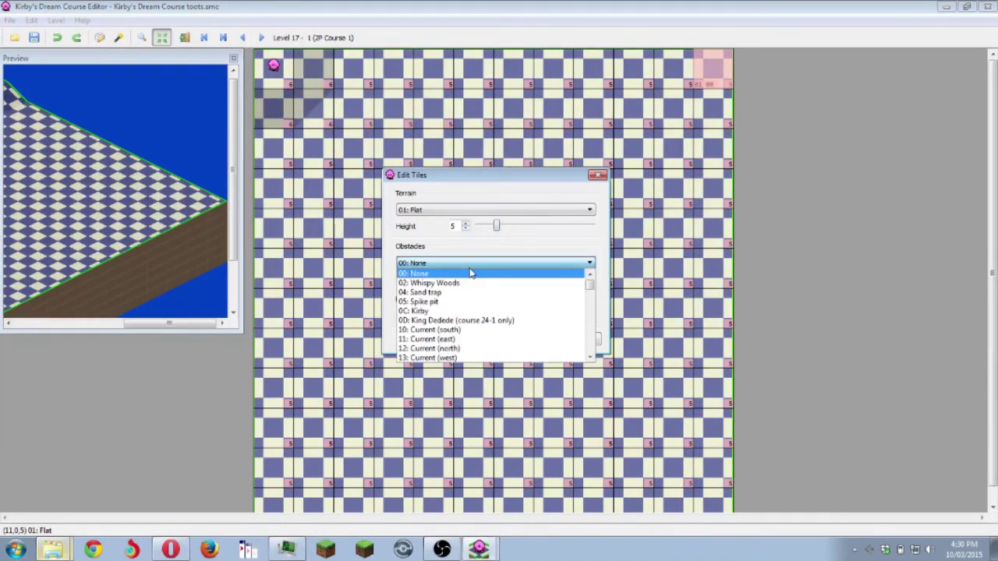
{"action": "left_click", "coordinate": [470, 283]}
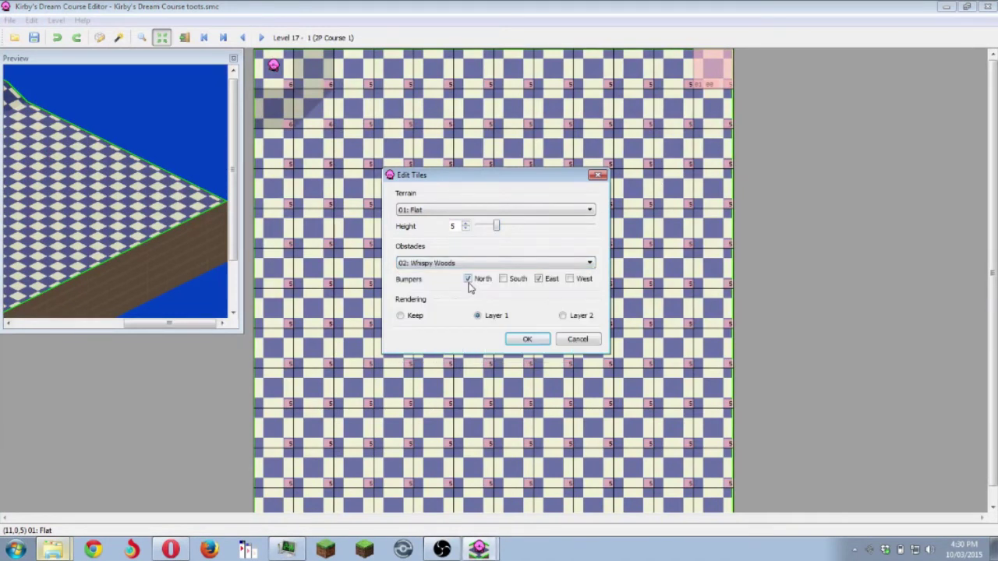
{"action": "left_click", "coordinate": [528, 340]}
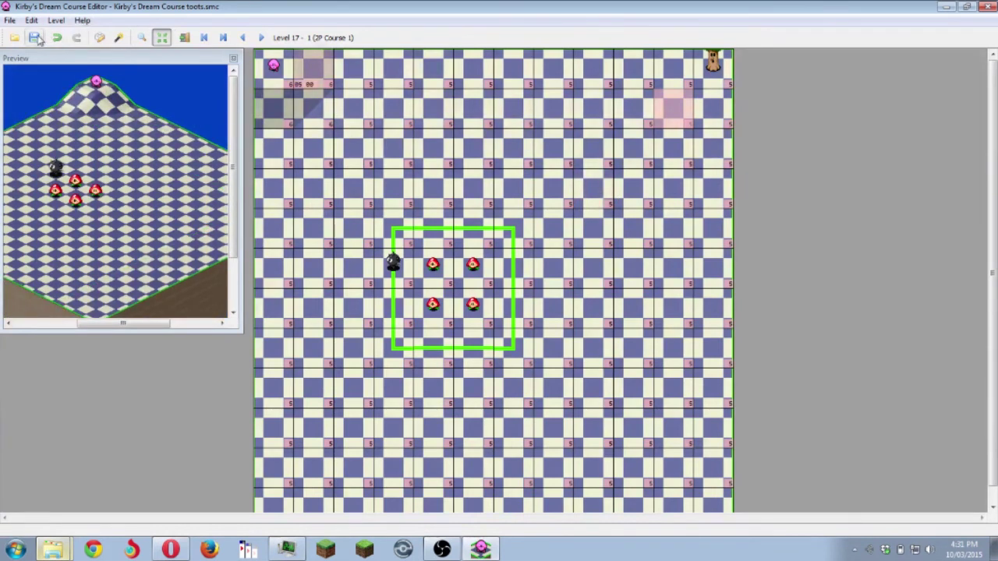
- Save the changes to the current level in the ROM
{"action": "left_click", "coordinate": [35, 38]}
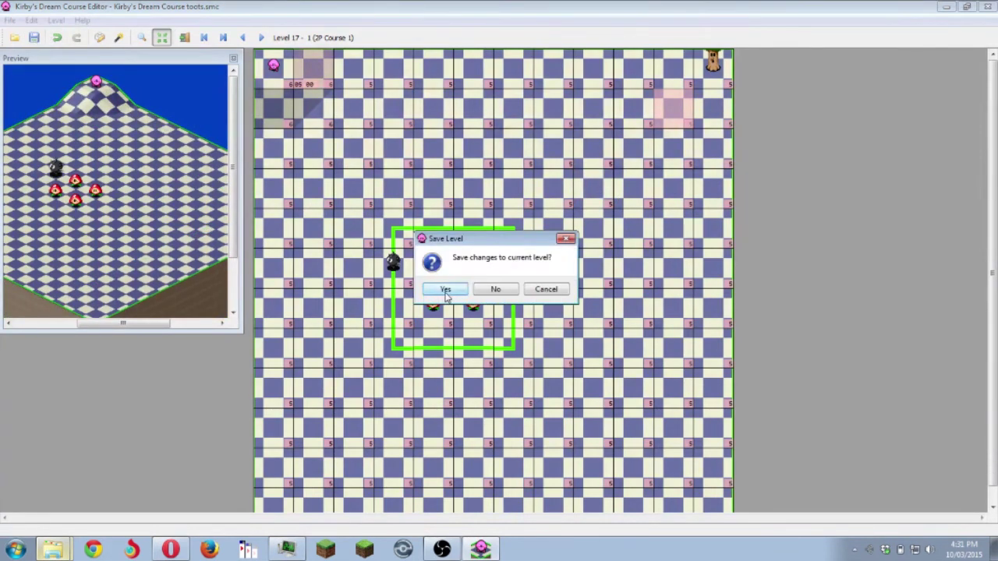
{"action": "left_click", "coordinate": [446, 289]}
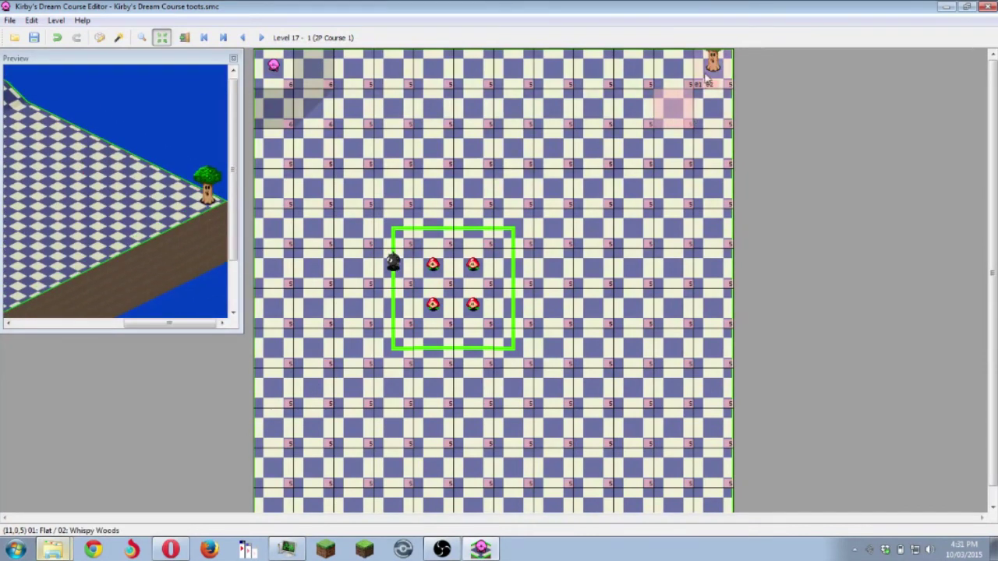
{"action": "left_click", "coordinate": [661, 179]}
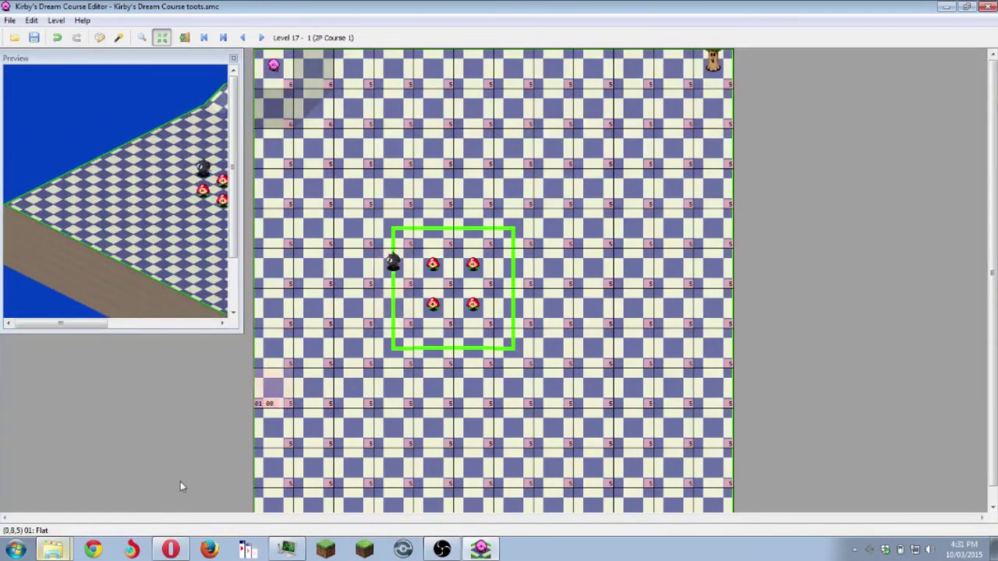
- Launch zsnesw.exe from the SNES folder and load the edited Kirby's Dream Course ROM
{"action": "left_click", "coordinate": [53, 549]}
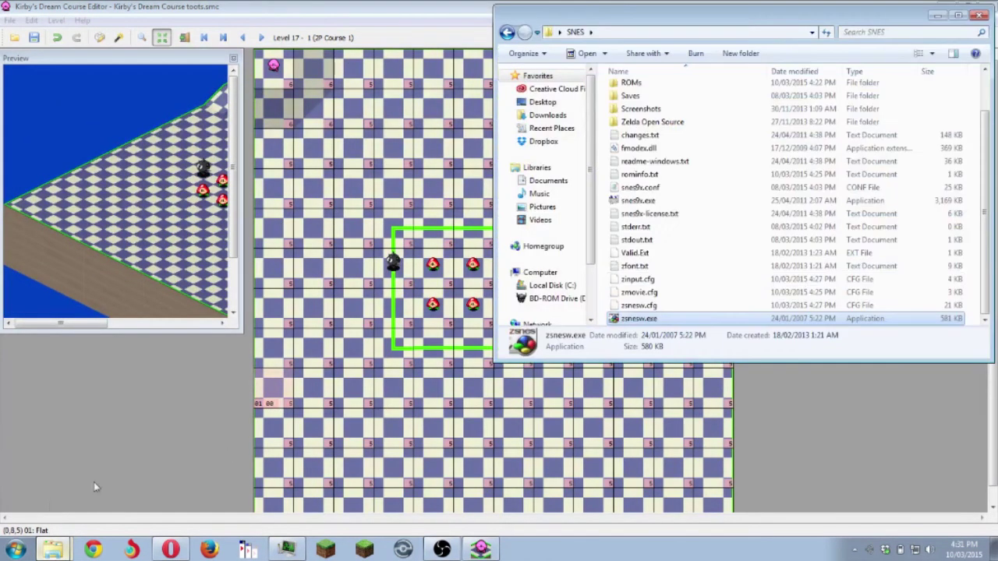
{"action": "double_click", "coordinate": [615, 320]}
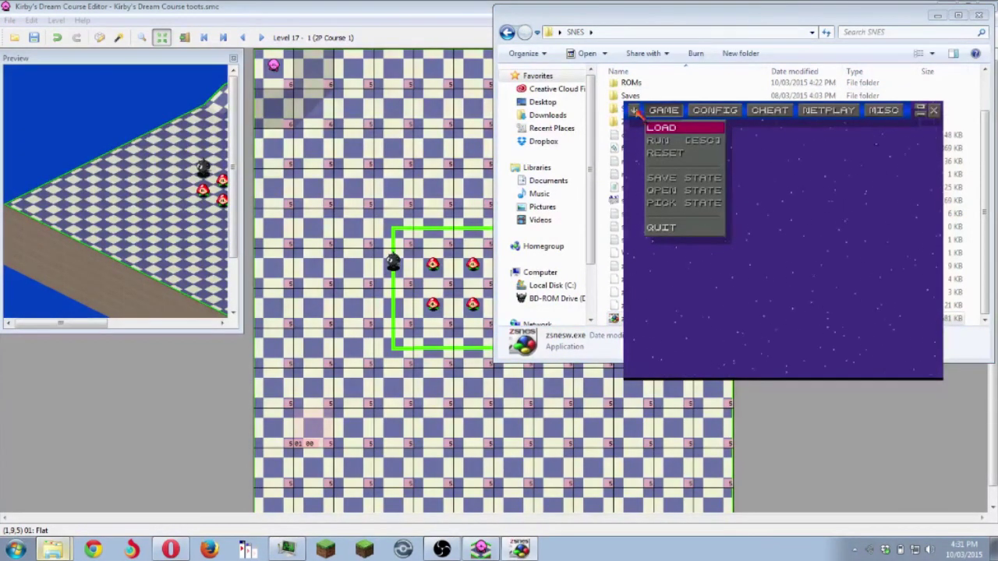
{"action": "left_click", "coordinate": [647, 127]}
{"action": "left_click", "coordinate": [651, 129]}
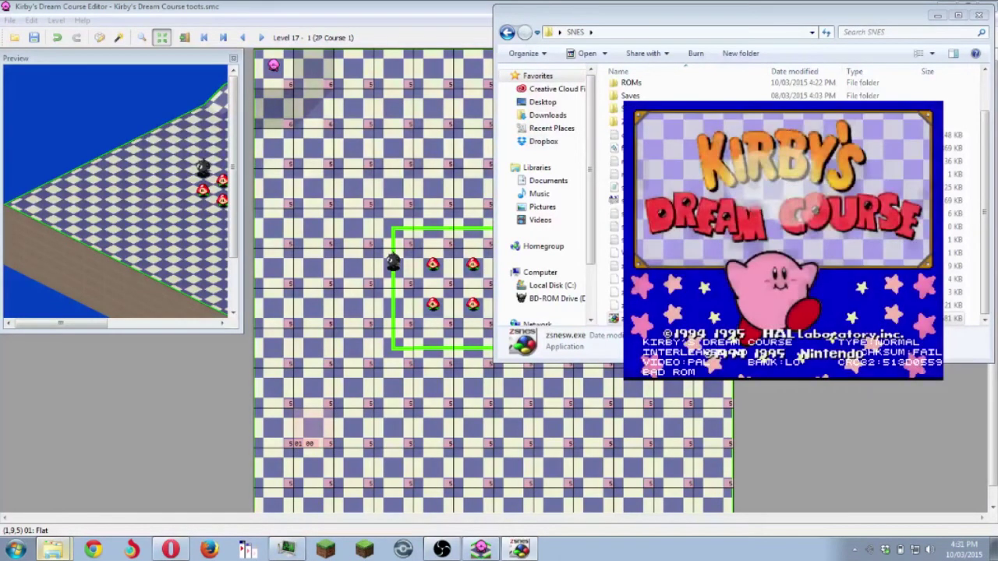
- Start a two-player game on the Whispy Woods course, exiting the handicap screen without changing its settings
{"action": "key", "text": "Down"}
{"action": "key", "text": "Return"}
{"action": "key", "text": "Return"}
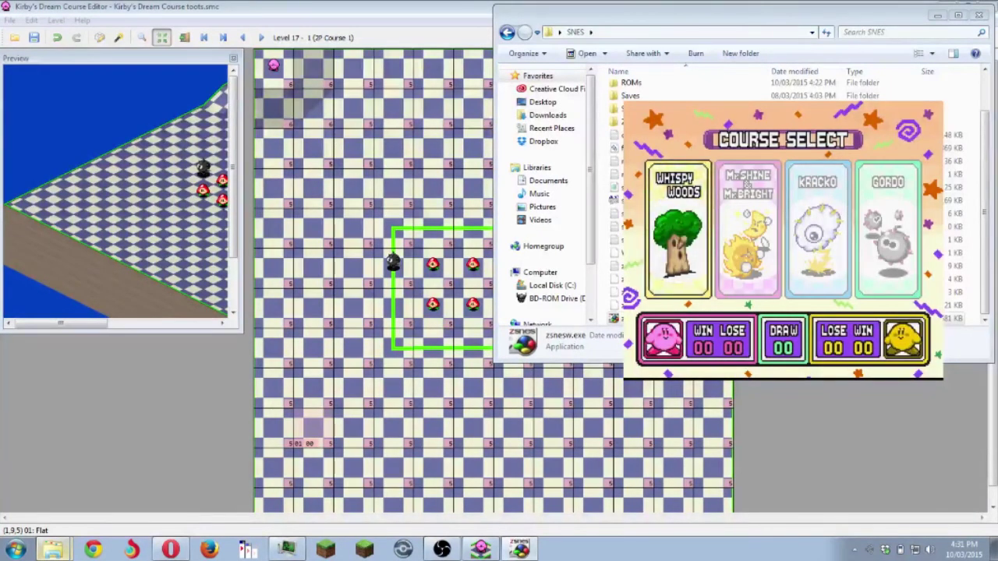
{"action": "key", "text": "Return"}
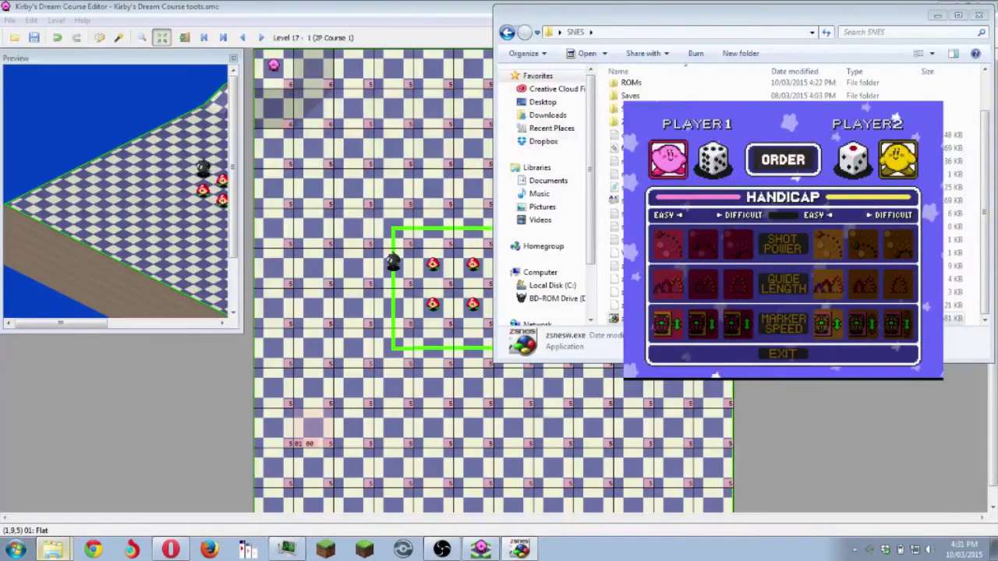
{"action": "key", "text": "Down"}
{"action": "key", "text": "Down"}
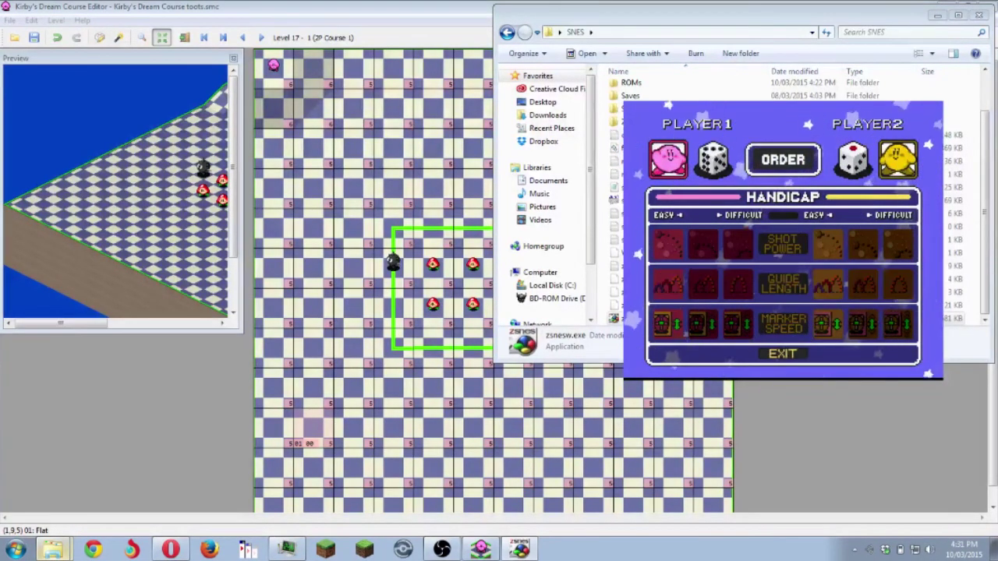
{"action": "key", "text": "Down"}
{"action": "key", "text": "Return"}
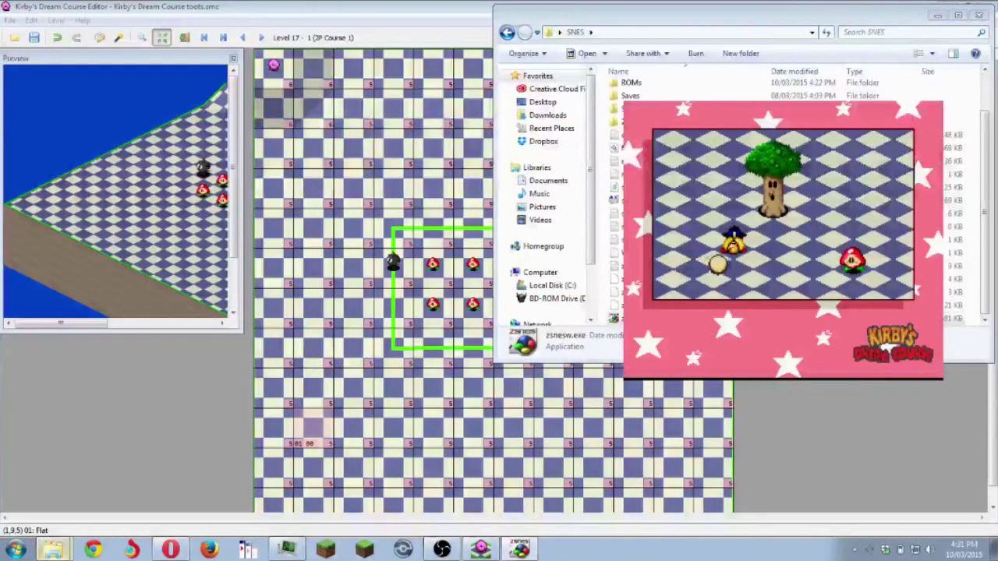
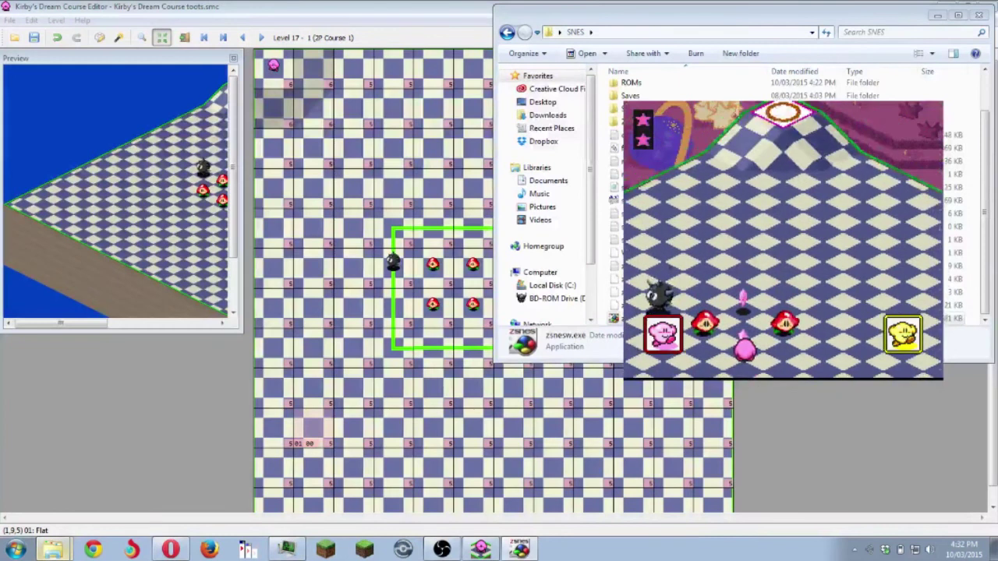
- Stop the test game by quitting ZSNES, returning to the course editor
{"action": "key", "text": "Escape"}
{"action": "left_click", "coordinate": [675, 227]}
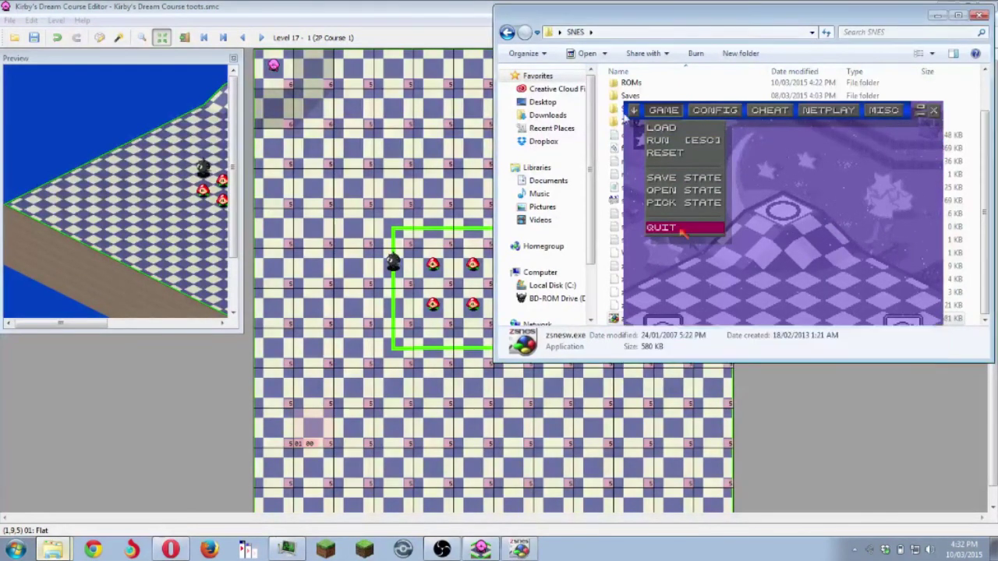
- Try selecting single tiles and the block of tiles from (0, 1) to (8, 3), then drop the selection
{"action": "left_click", "coordinate": [427, 158]}
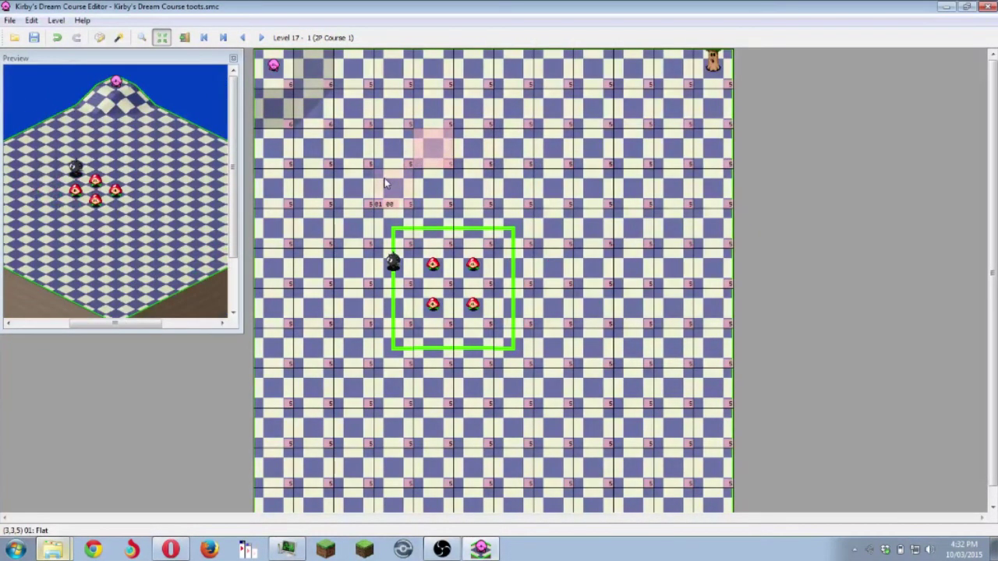
{"action": "left_click", "coordinate": [481, 123]}
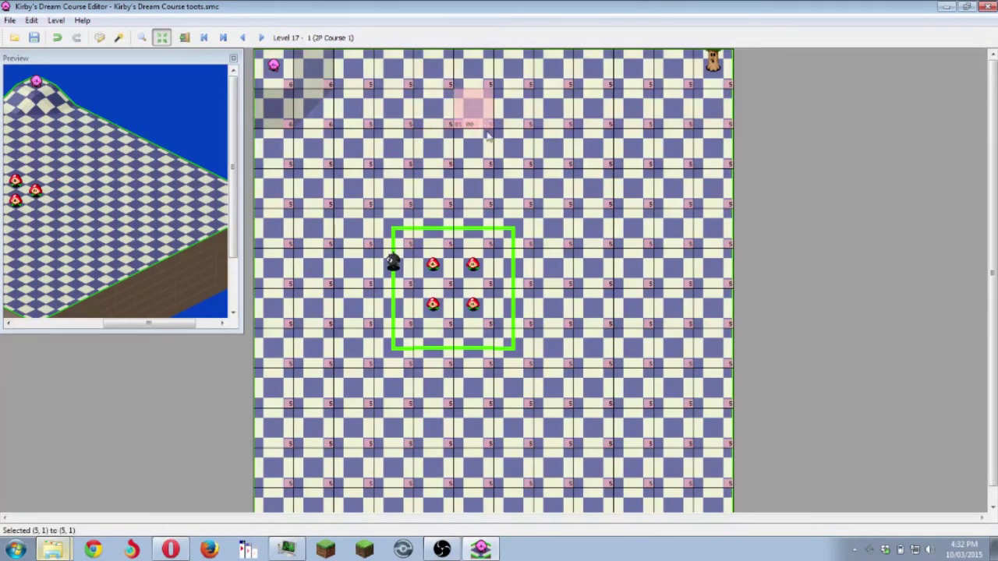
{"action": "left_click_drag", "start_coordinate": [592, 191], "coordinate": [279, 98]}
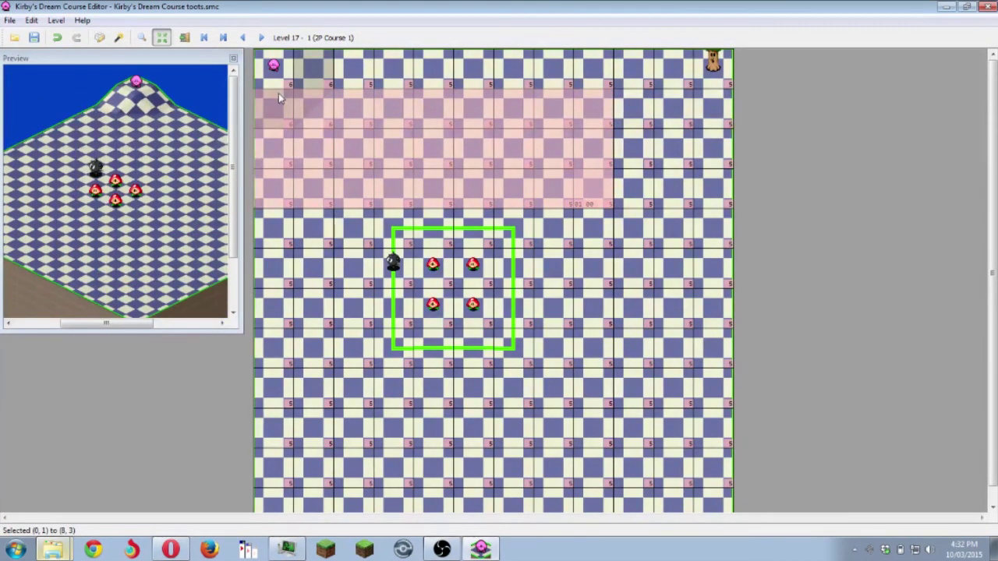
{"action": "left_click", "coordinate": [671, 350]}
{"action": "scroll", "coordinate": [674, 295], "scroll_direction": "down", "scroll_amount": 1}
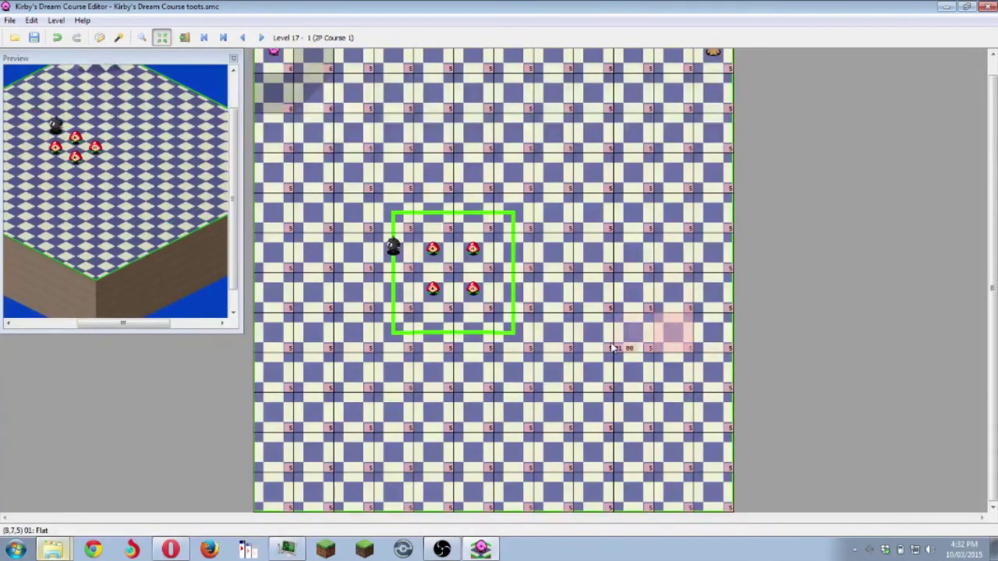
- Fill the block of flat tiles from (7, 3) to (8, 8) with the obstacle 02: Whispy Woods
{"action": "left_click_drag", "start_coordinate": [549, 167], "coordinate": [607, 365]}
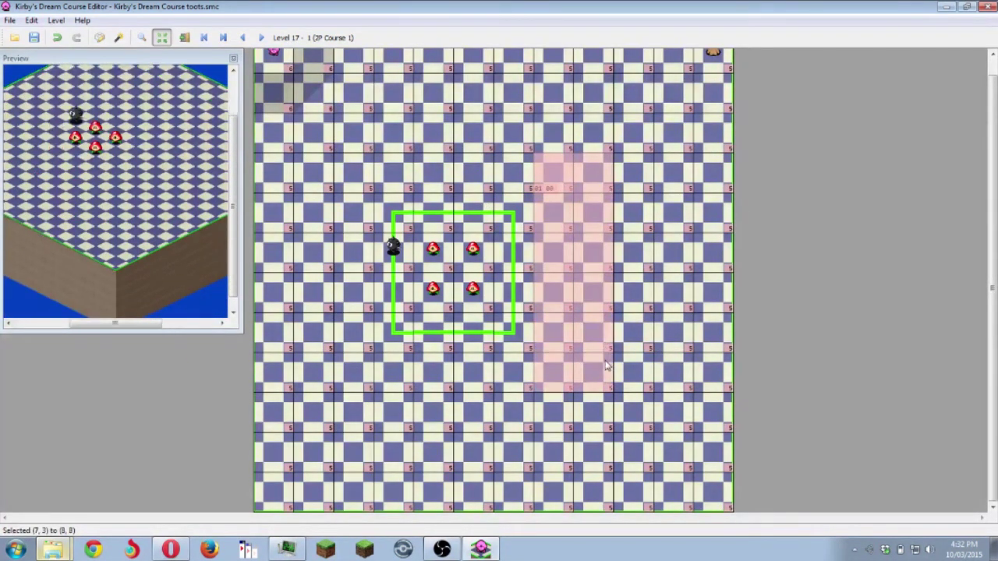
{"action": "double_click", "coordinate": [563, 264]}
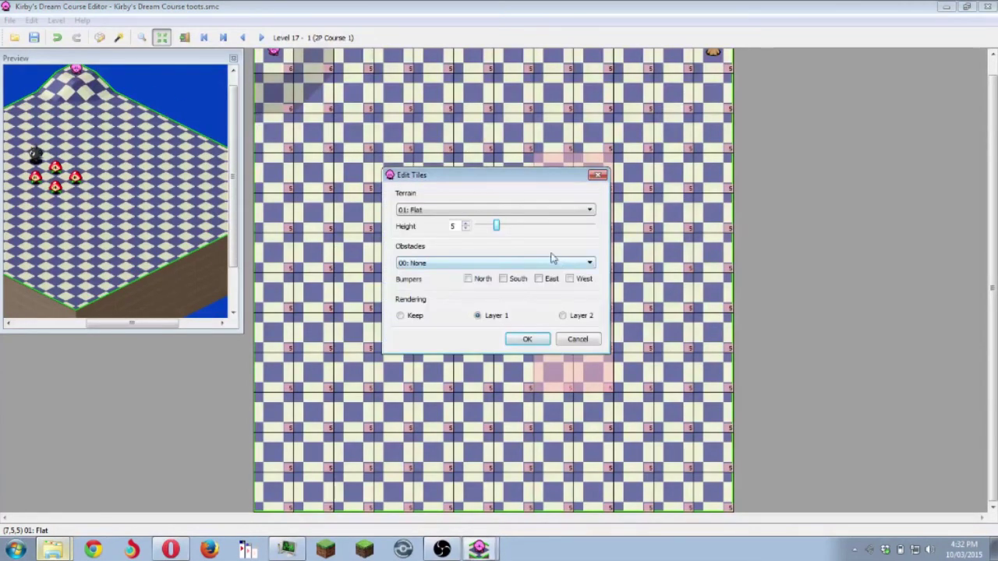
{"action": "left_click", "coordinate": [514, 264]}
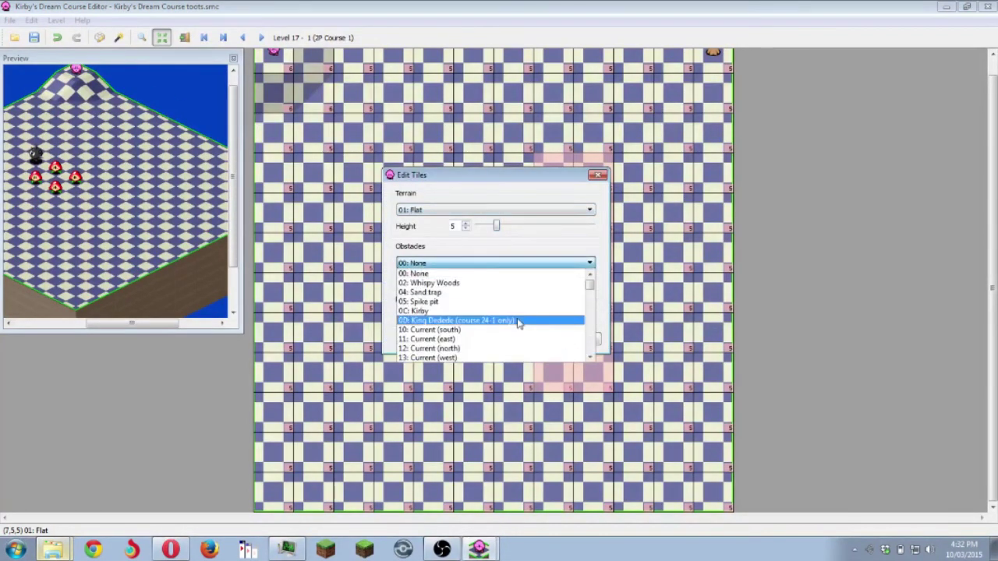
{"action": "left_click", "coordinate": [494, 283]}
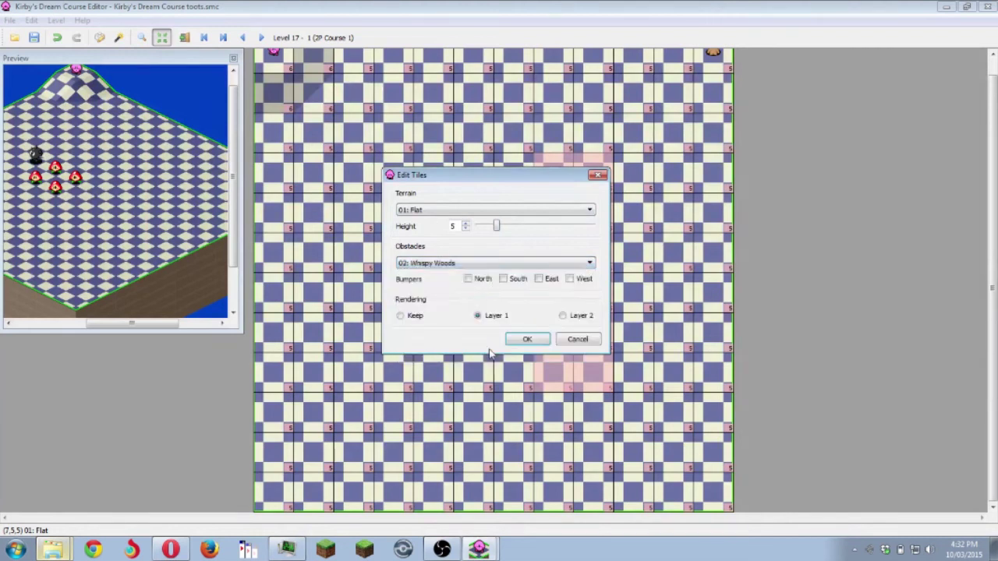
{"action": "left_click", "coordinate": [511, 338]}
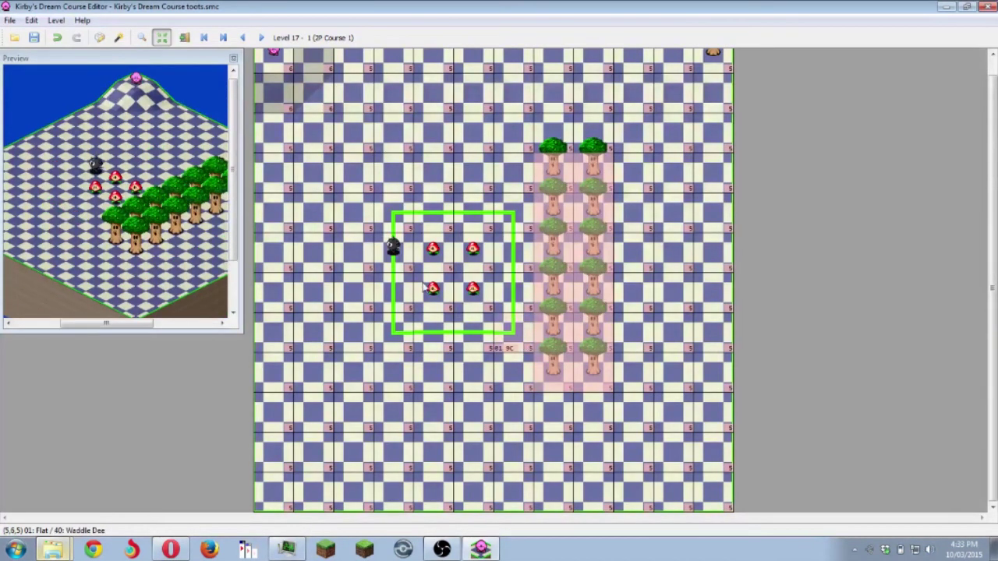
- Change the obstacle on the two-column block of Whispy Woods tiles to 05: Spike pit
{"action": "double_click", "coordinate": [611, 294]}
{"action": "left_click", "coordinate": [475, 263]}
{"action": "left_click", "coordinate": [467, 300]}
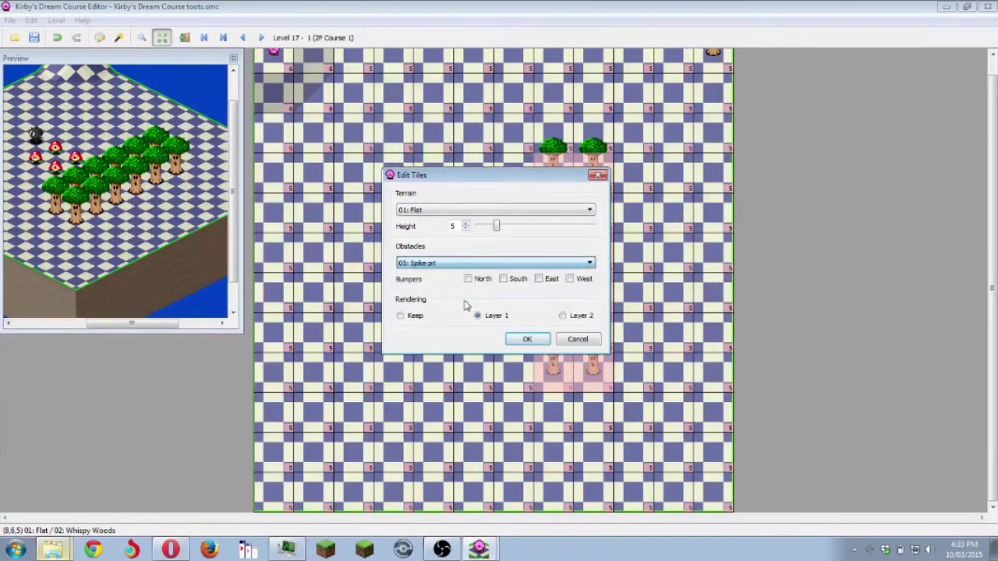
{"action": "left_click", "coordinate": [517, 340]}
- Replace the spike pits in the selected tile block with the obstacle 04: Sand trap
{"action": "double_click", "coordinate": [499, 320]}
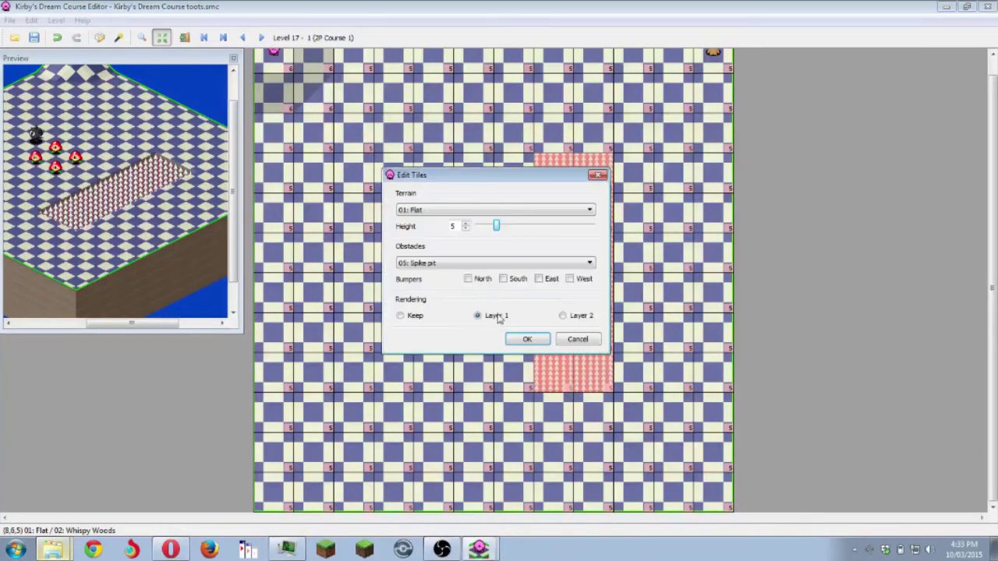
{"action": "left_click", "coordinate": [474, 264]}
{"action": "left_click", "coordinate": [456, 294]}
{"action": "left_click", "coordinate": [511, 342]}
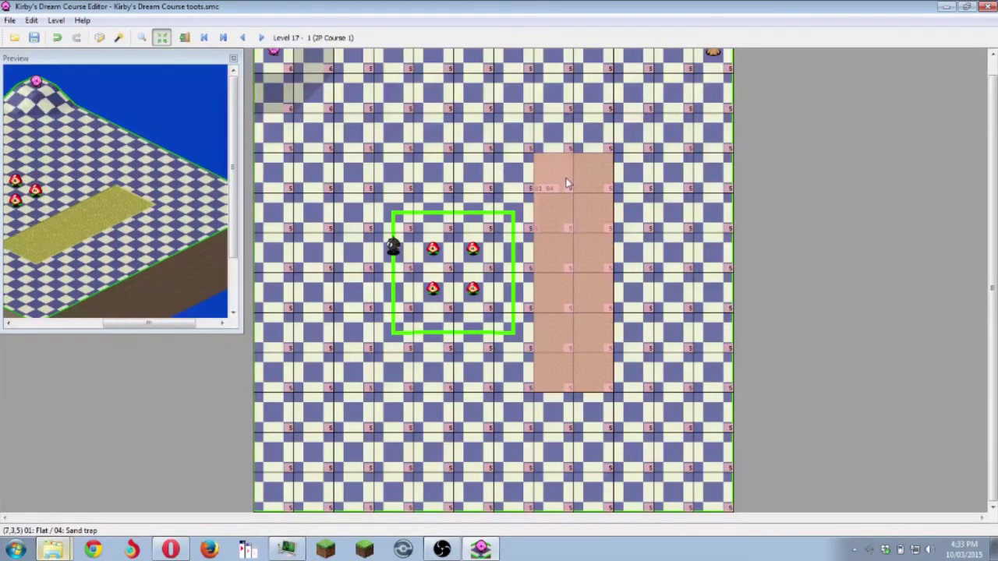
- Place the obstacle 46: Wheelie on the flat tile (7, 2), directly above the sand traps
{"action": "left_click", "coordinate": [566, 136]}
{"action": "double_click", "coordinate": [565, 137]}
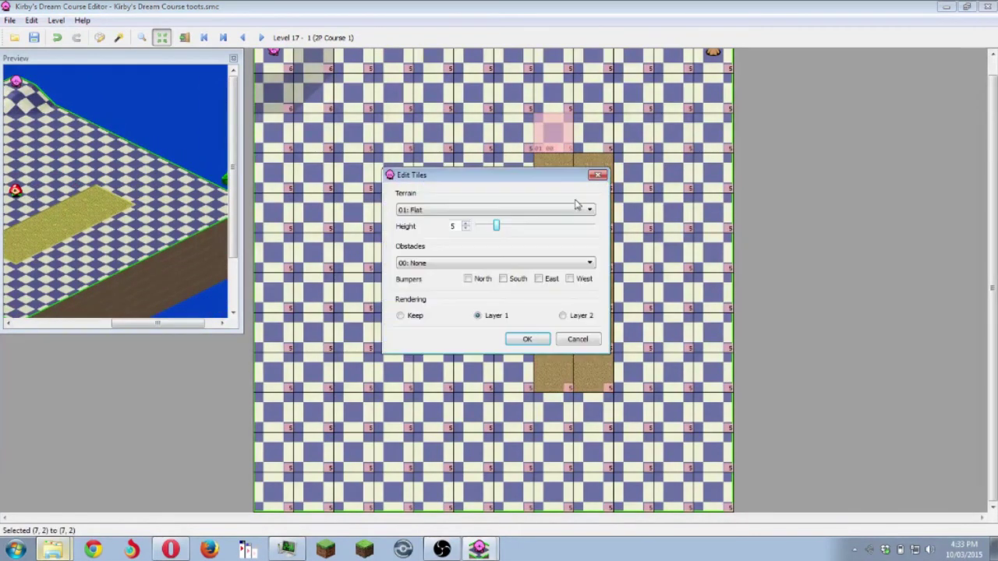
{"action": "left_click", "coordinate": [521, 265]}
{"action": "scroll", "coordinate": [536, 304], "scroll_direction": "down", "scroll_amount": 10}
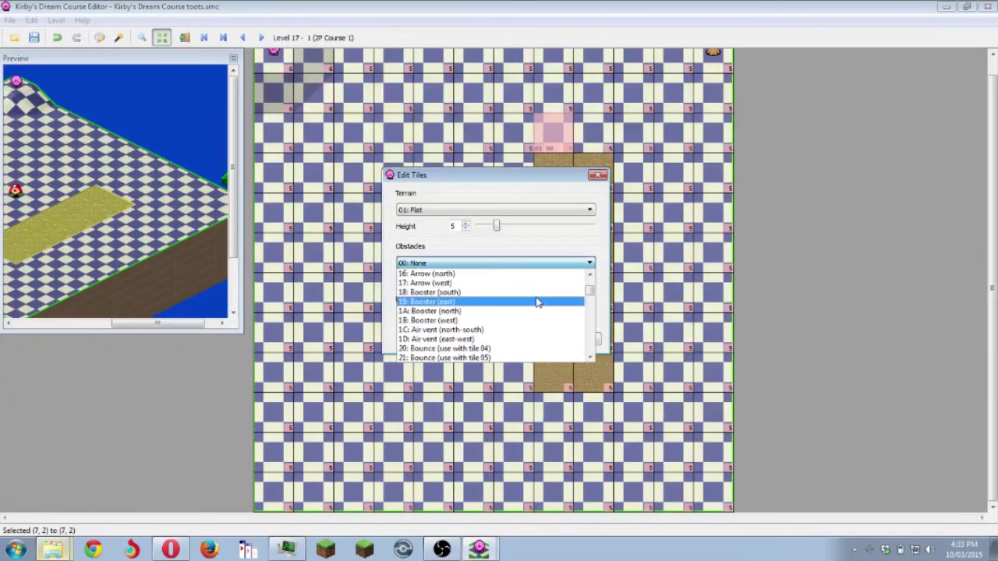
{"action": "scroll", "coordinate": [527, 305], "scroll_direction": "up", "scroll_amount": 1}
{"action": "left_click", "coordinate": [496, 293]}
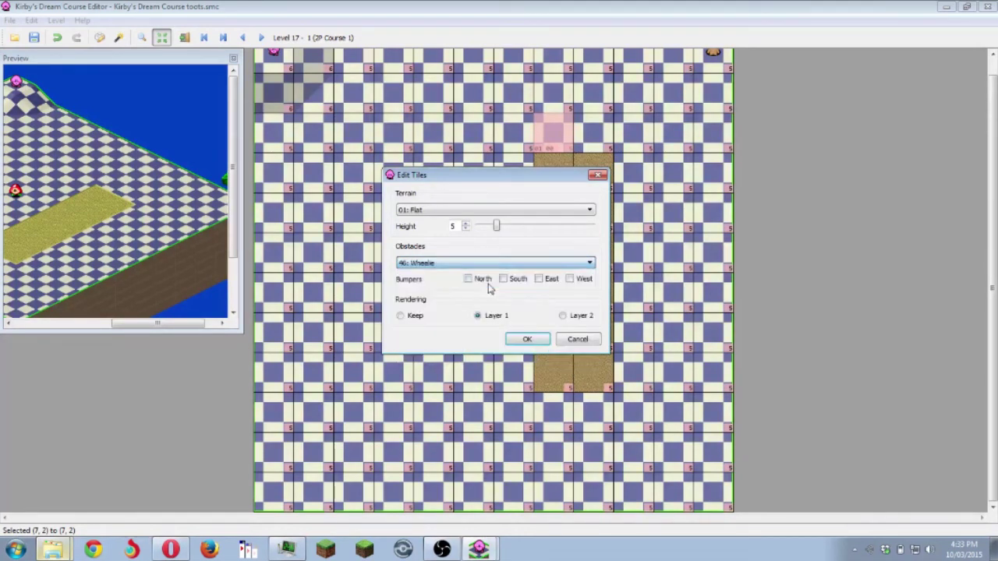
{"action": "left_click", "coordinate": [527, 341]}
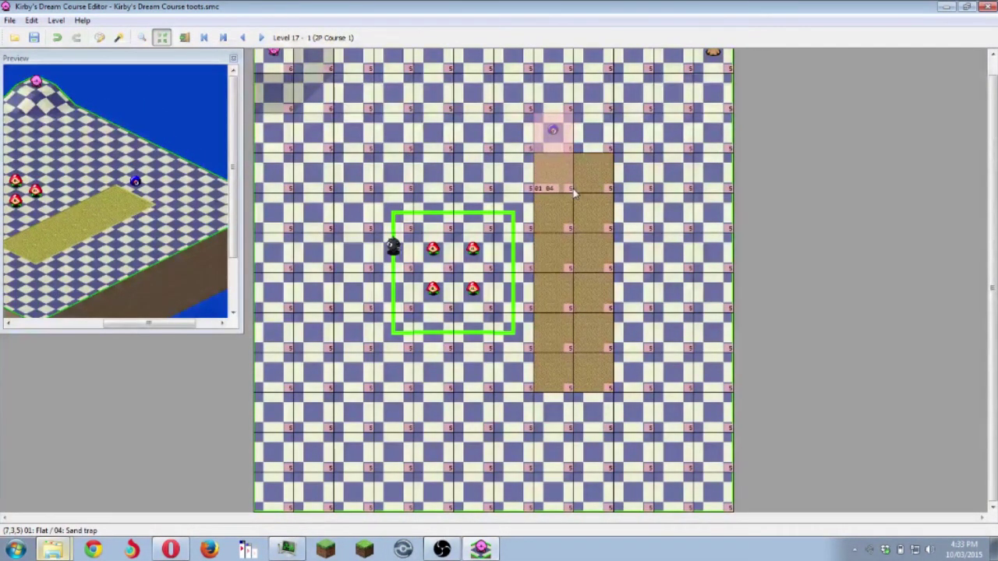
- Undo the Wheelie placement and all obstacle changes on the tile block (7, 3) to (8, 8)
{"action": "key", "text": "ctrl+z"}
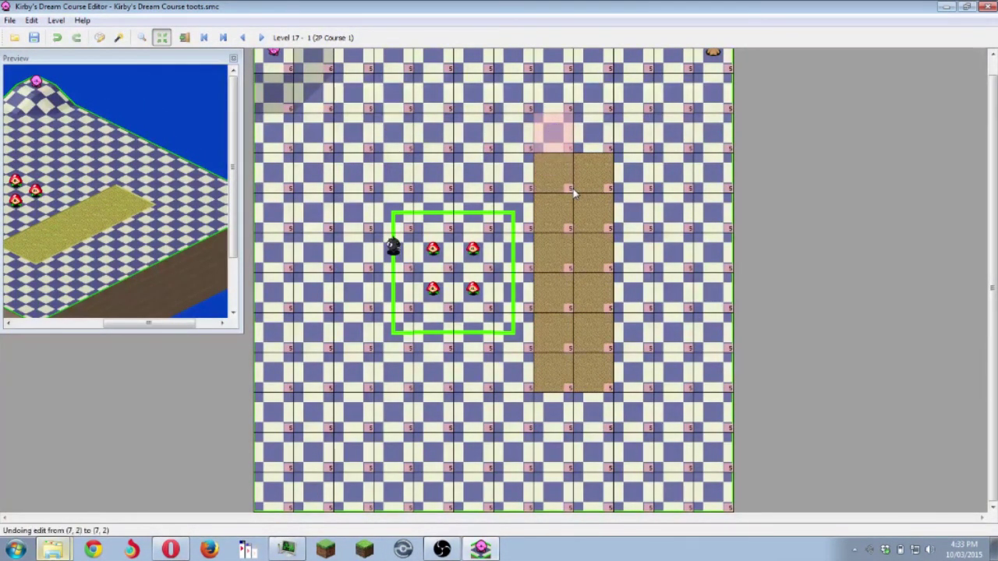
{"action": "key", "text": "ctrl+z"}
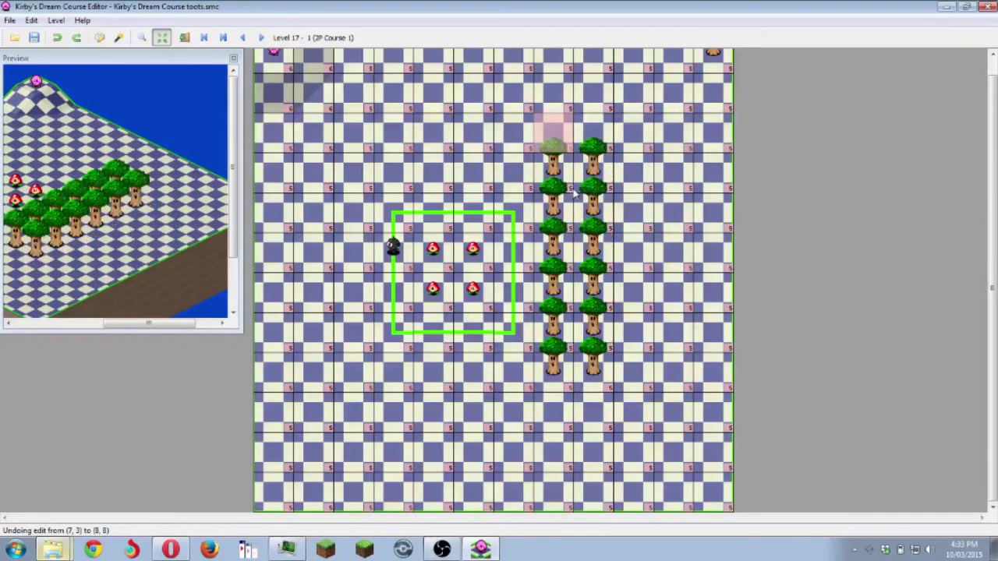
{"action": "key", "text": "ctrl+z"}
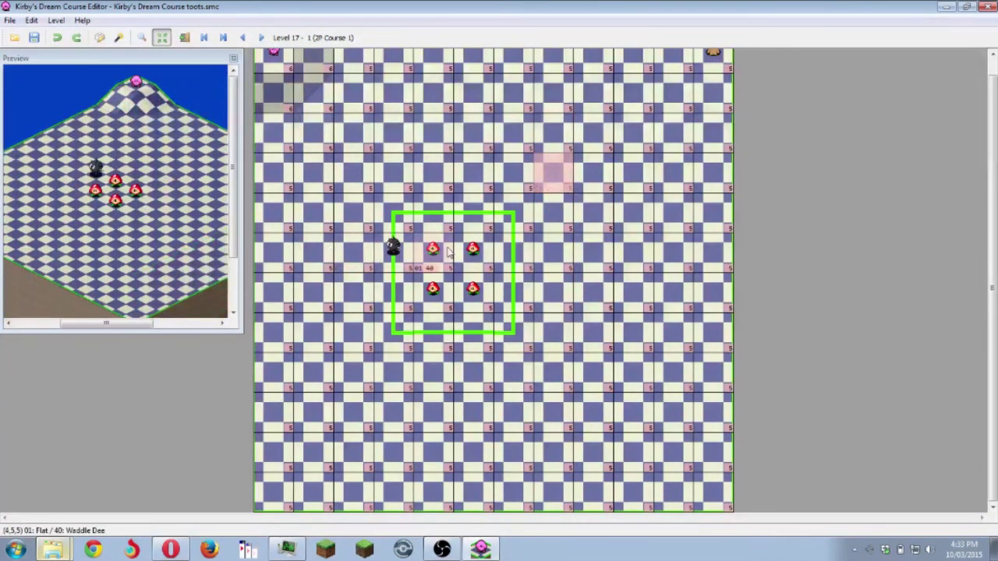
{"action": "scroll", "coordinate": [519, 184], "scroll_direction": "up", "scroll_amount": 1}
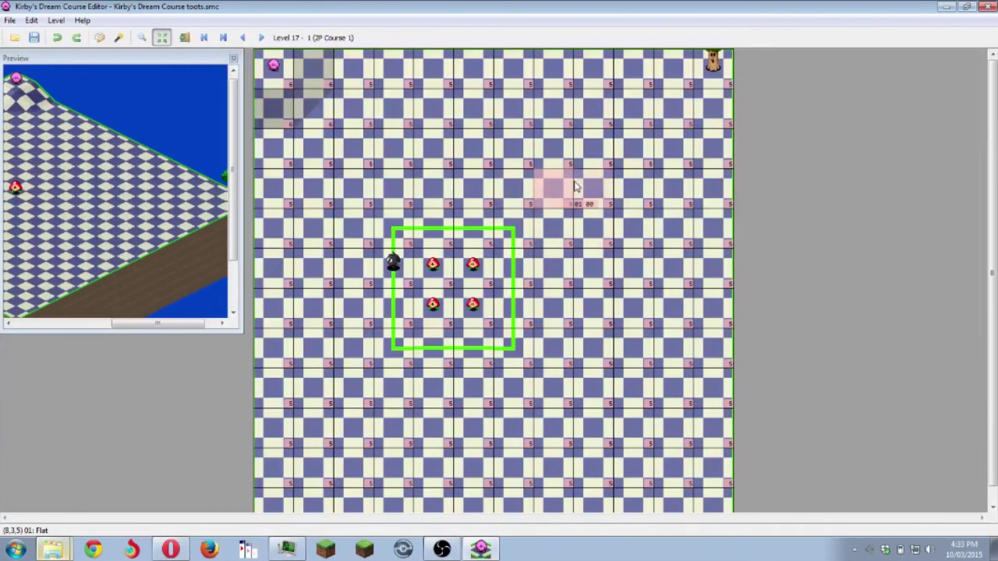
{"action": "double_click", "coordinate": [552, 188]}
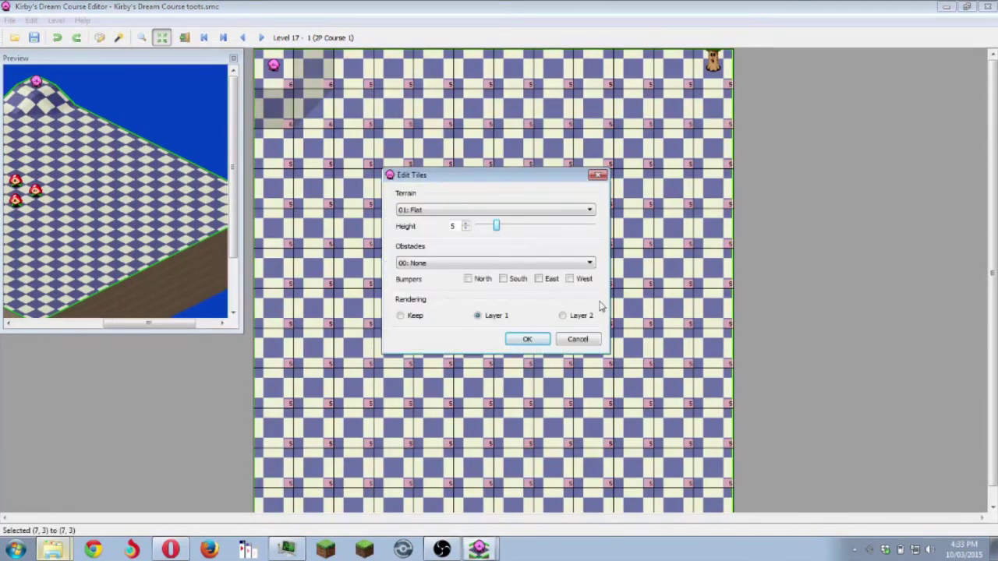
{"action": "left_click", "coordinate": [577, 338]}
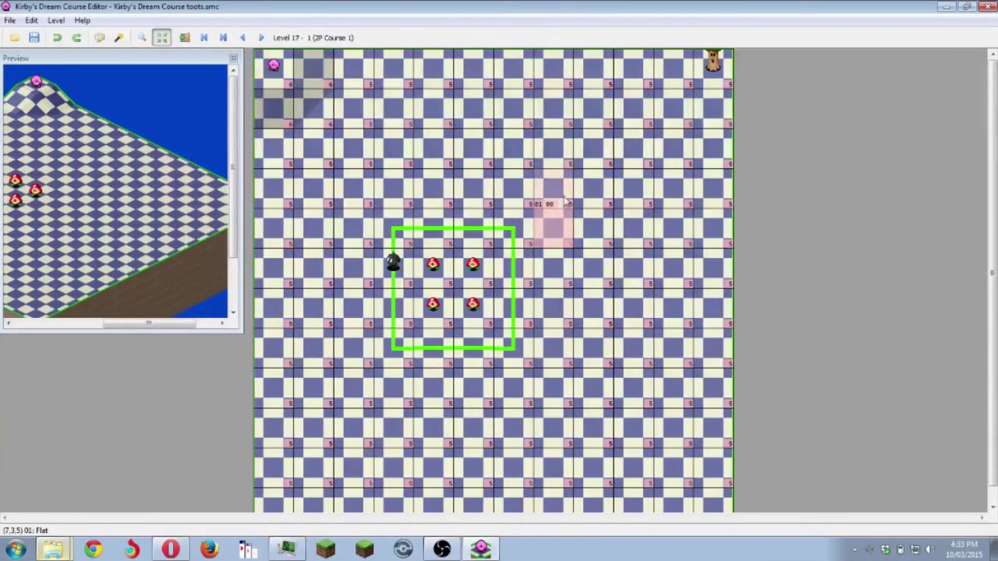
{"action": "left_click", "coordinate": [117, 38]}
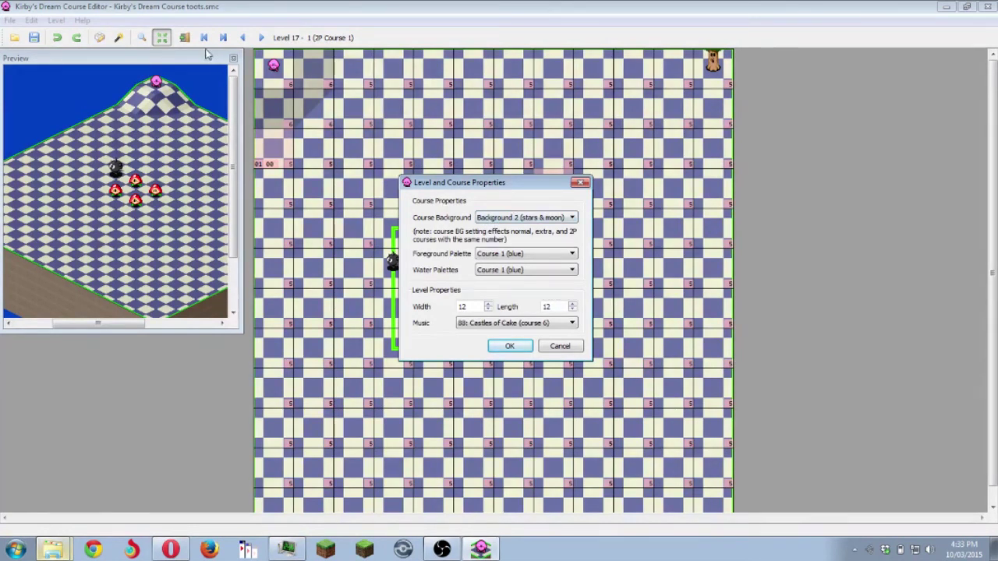
{"action": "left_click", "coordinate": [577, 346]}
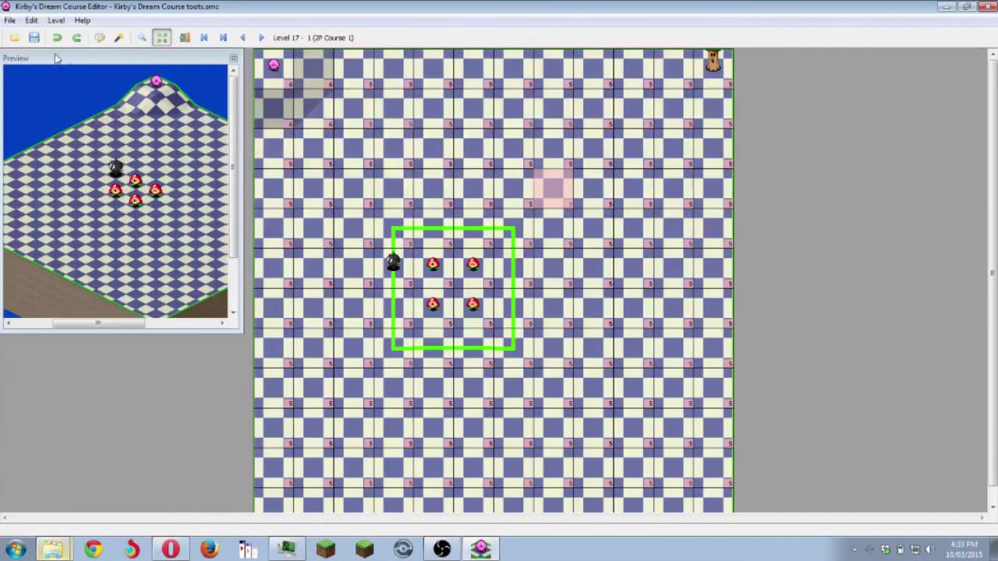
- Set the level's music to 87: The Tricky Stuff (course 5b) in the level properties and save the level changes
{"action": "left_click", "coordinate": [31, 21]}
{"action": "mouse_move", "coordinate": [56, 23]}
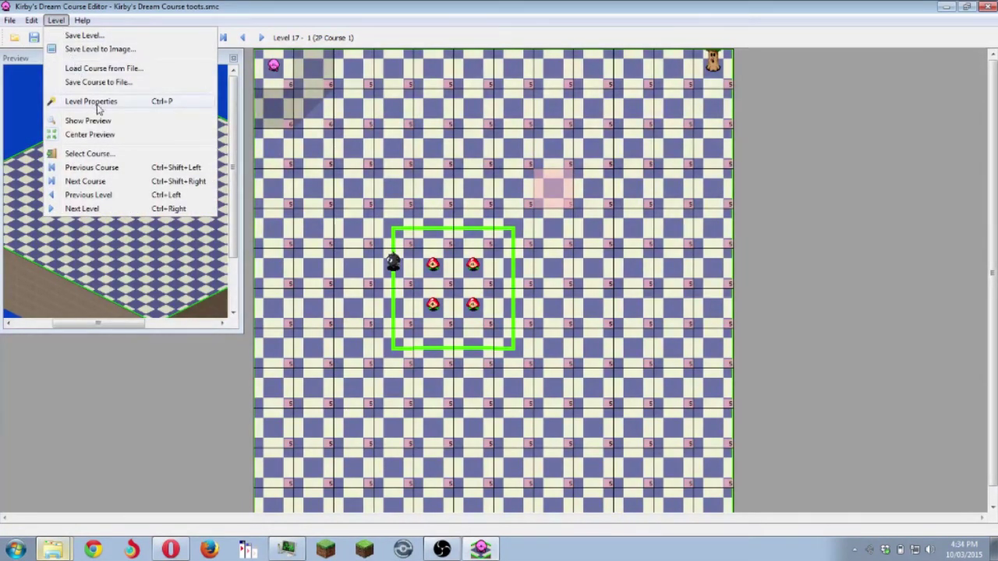
{"action": "left_click", "coordinate": [163, 104]}
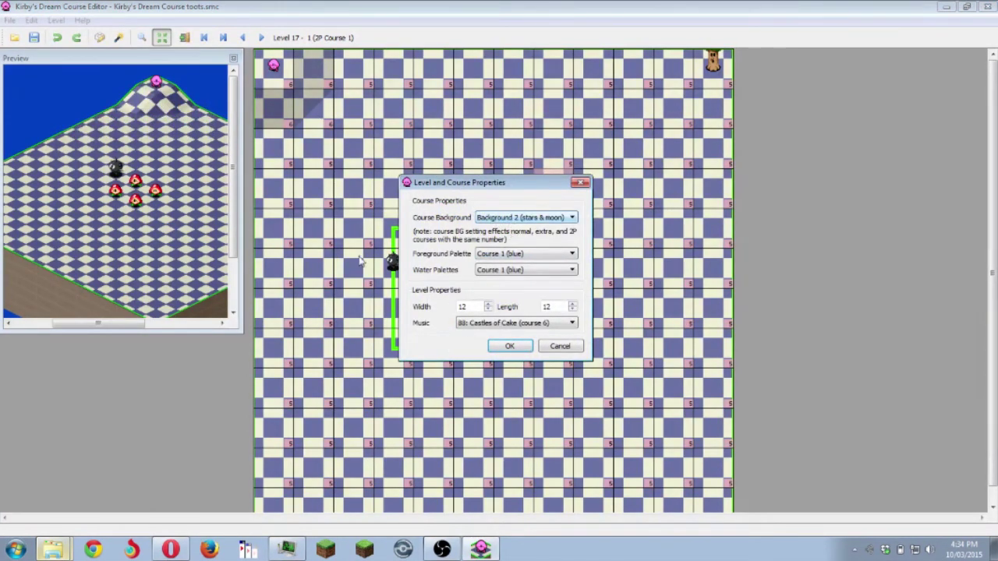
{"action": "left_click", "coordinate": [468, 327]}
{"action": "scroll", "coordinate": [520, 411], "scroll_direction": "down", "scroll_amount": 1}
{"action": "scroll", "coordinate": [520, 412], "scroll_direction": "down", "scroll_amount": 1}
{"action": "scroll", "coordinate": [529, 412], "scroll_direction": "down", "scroll_amount": 1}
{"action": "scroll", "coordinate": [528, 411], "scroll_direction": "up", "scroll_amount": 3}
{"action": "scroll", "coordinate": [533, 407], "scroll_direction": "down", "scroll_amount": 1}
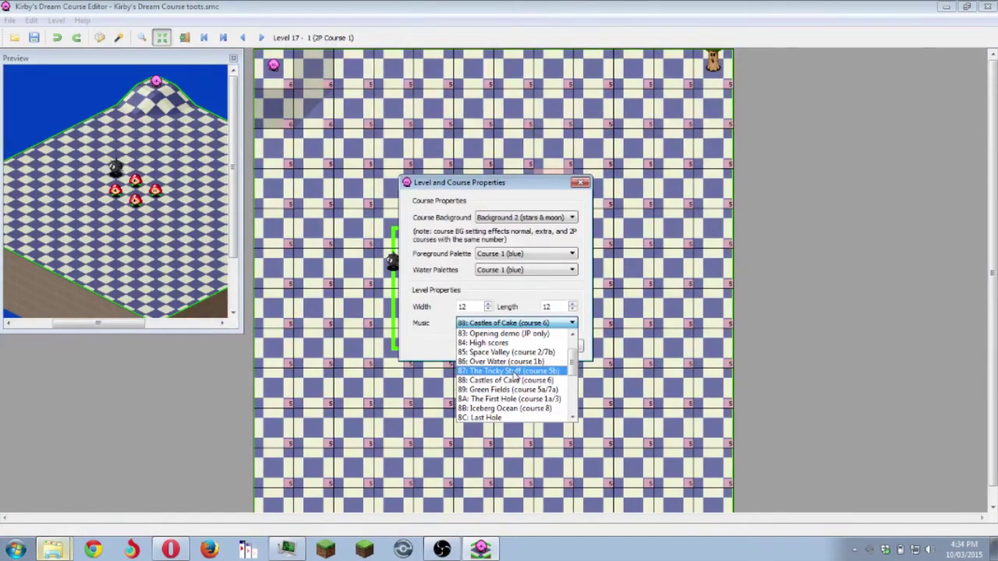
{"action": "left_click", "coordinate": [515, 371]}
{"action": "left_click", "coordinate": [513, 346]}
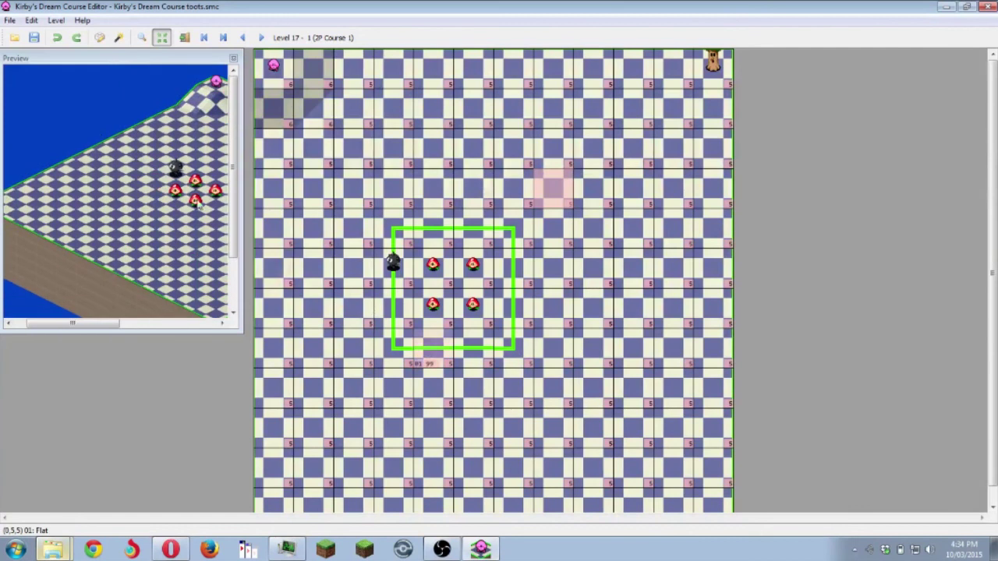
{"action": "left_click", "coordinate": [33, 39]}
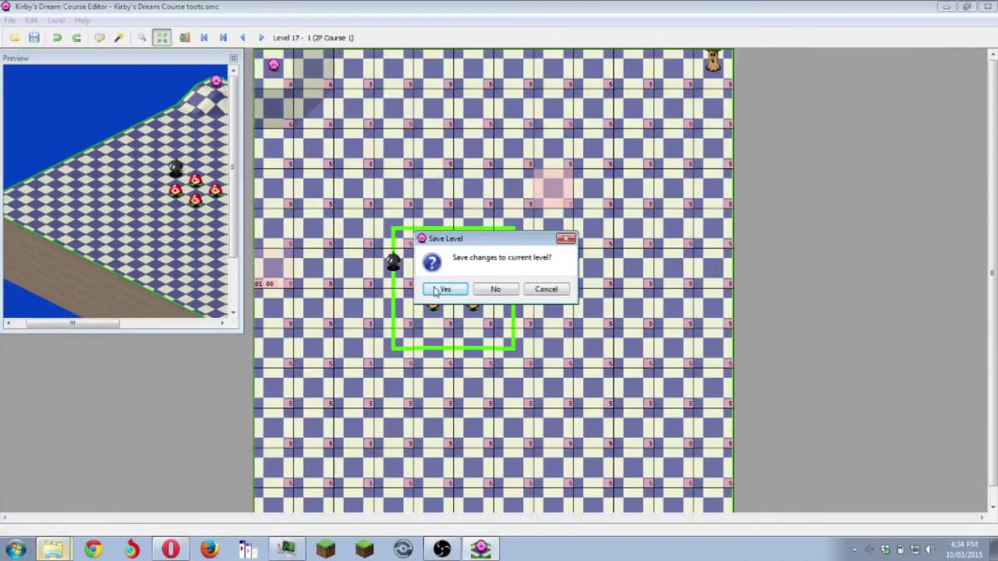
{"action": "left_click", "coordinate": [438, 290]}
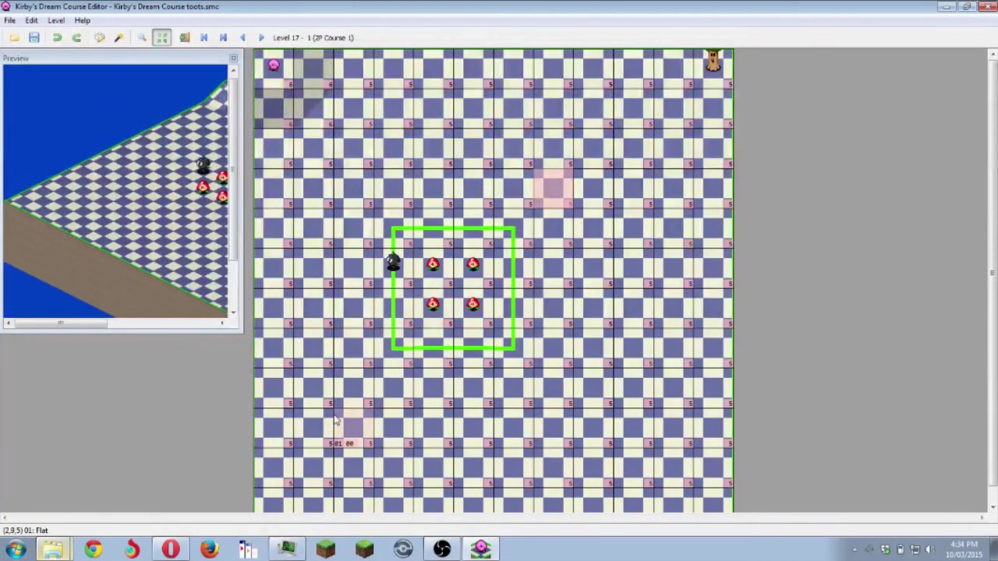
- Launch zsnesw.exe from the SNES folder and load the edited Kirby's Dream Course ROM with the new music
{"action": "left_click", "coordinate": [43, 499]}
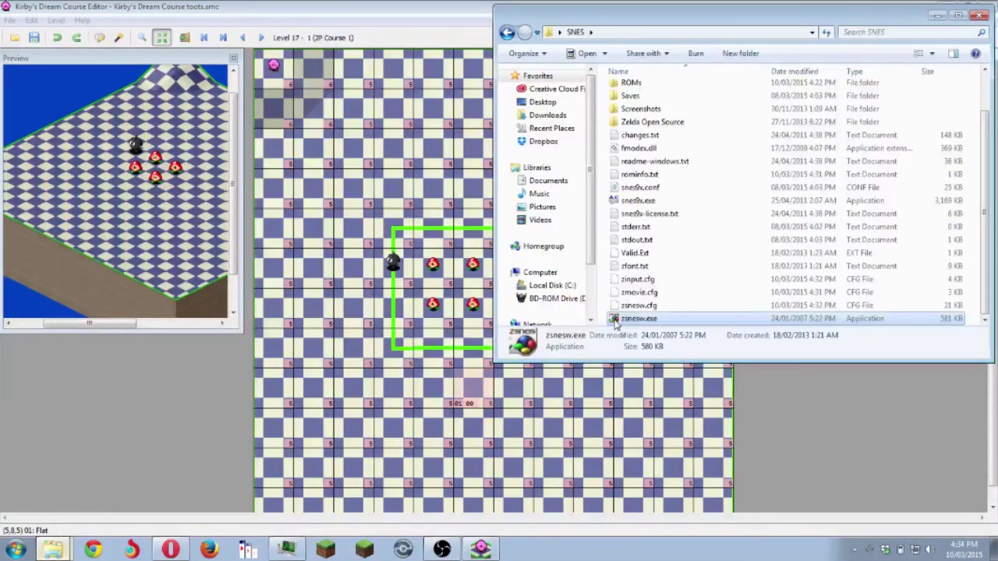
{"action": "double_click", "coordinate": [616, 319]}
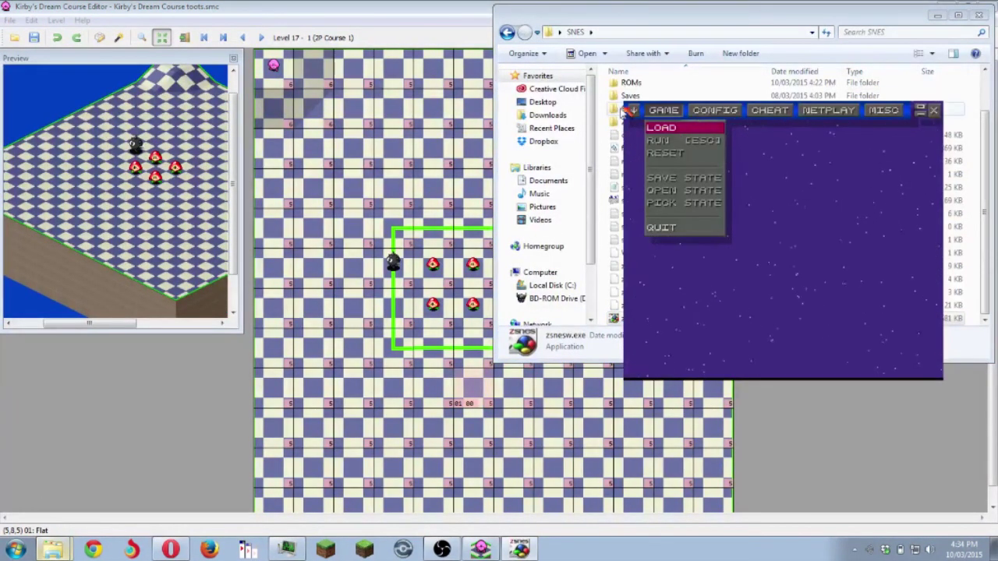
{"action": "left_click", "coordinate": [658, 127]}
{"action": "left_click", "coordinate": [657, 129]}
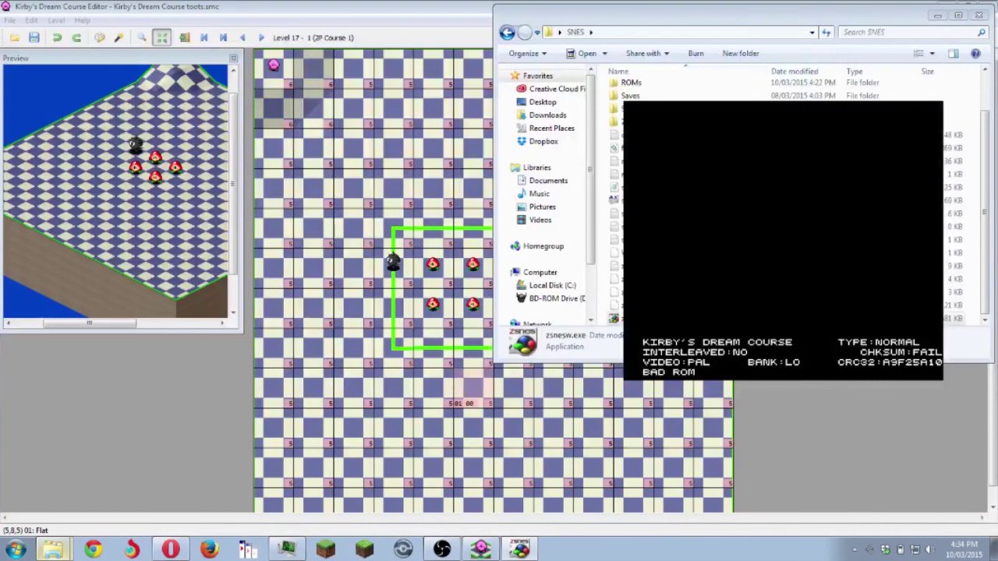
- Start a two-player game in the emulator and choose the Whispy Woods course
{"action": "key", "text": "Return"}
{"action": "key", "text": "Down"}
{"action": "key", "text": "Return"}
{"action": "key", "text": "Return"}
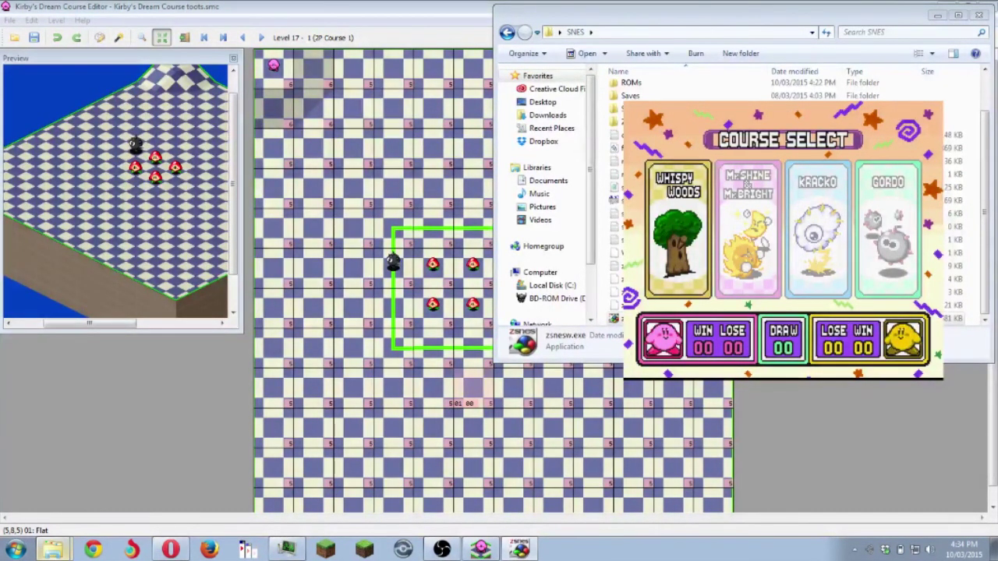
{"action": "key", "text": "x"}
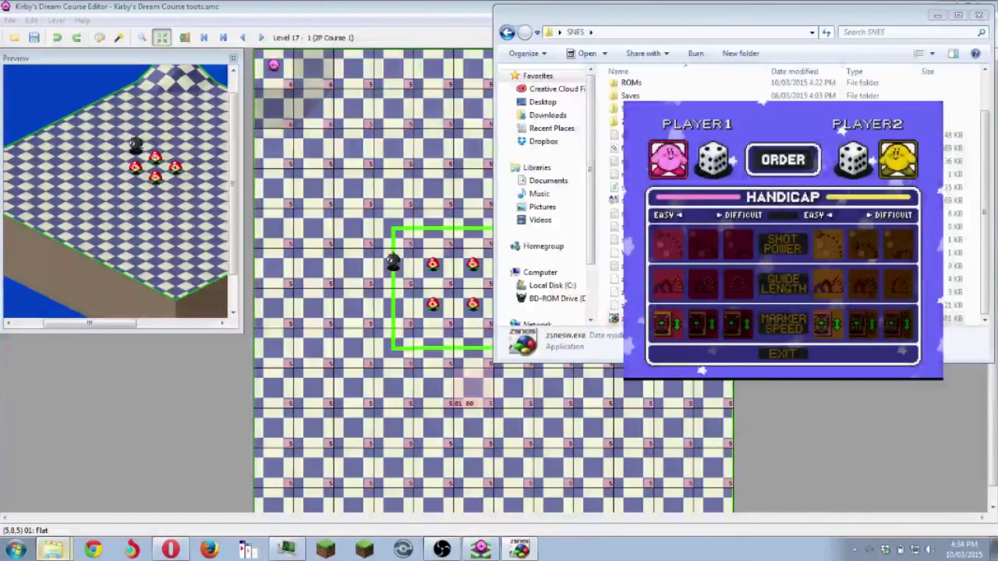
- Confirm the player order, exit the handicap setup with its default settings and start hole 1 to test the music
{"action": "key", "text": "x"}
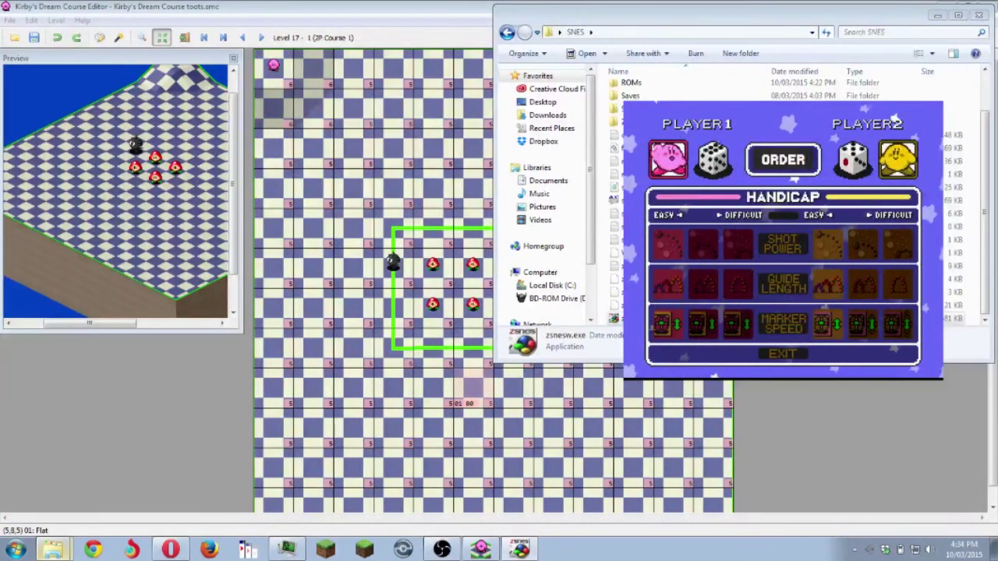
{"action": "key", "text": "Down"}
{"action": "key", "text": "Down"}
{"action": "key", "text": "Down"}
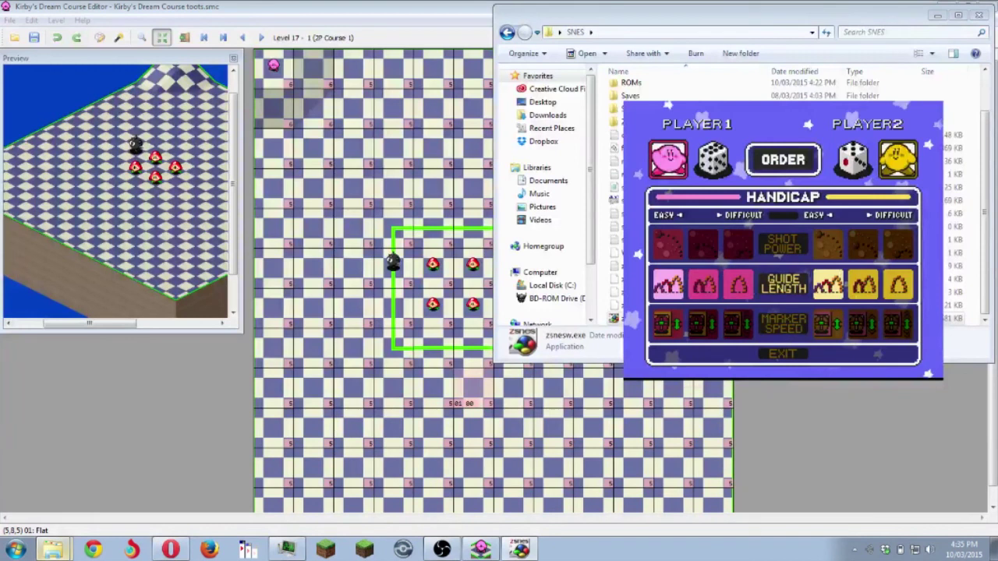
{"action": "key", "text": "x"}
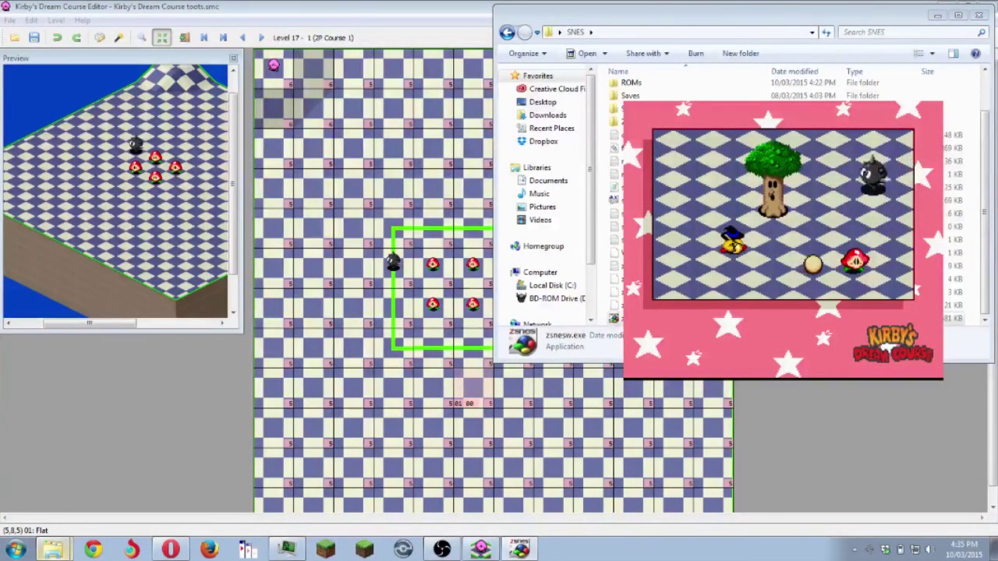
{"action": "key", "text": "Return"}
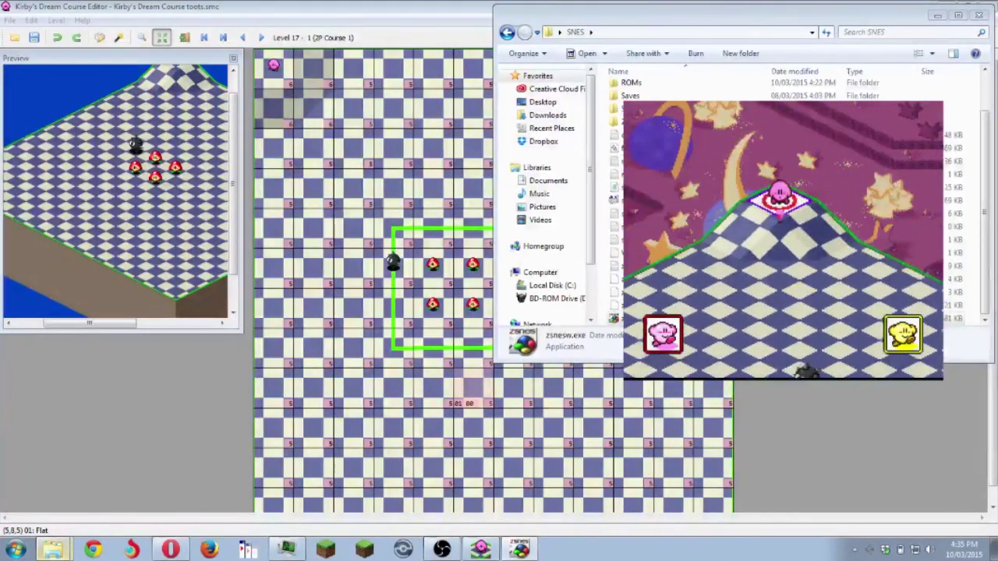
- Quit ZSNES and switch back to Kirby's Dream Course Editor with the 2P Course 1 map
{"action": "key", "text": "Escape"}
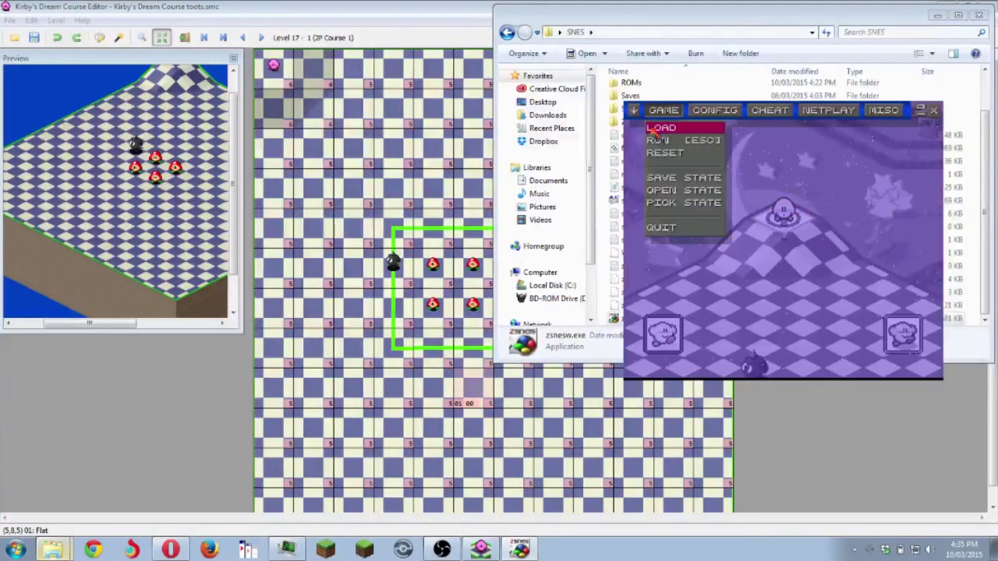
{"action": "left_click", "coordinate": [676, 228]}
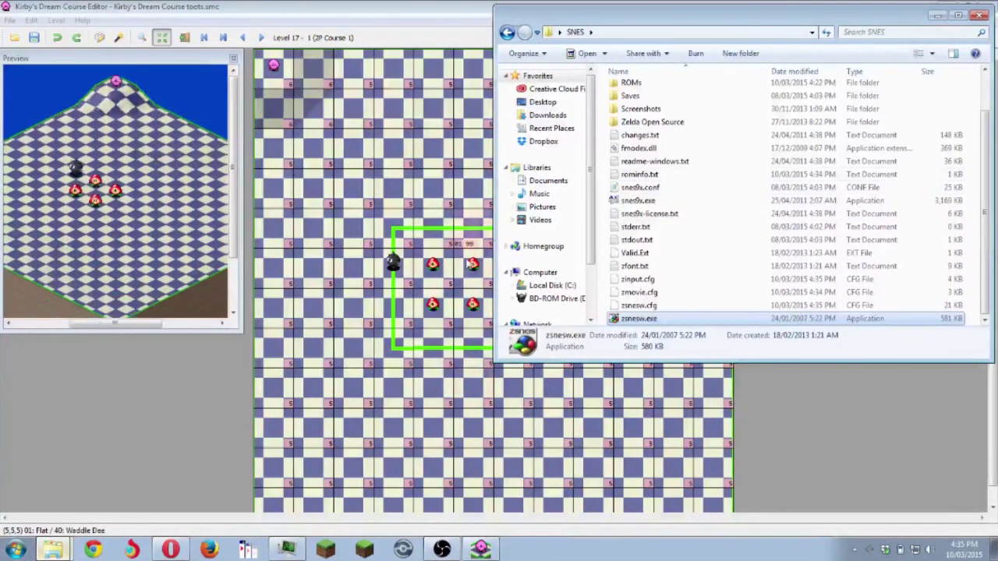
{"action": "left_click", "coordinate": [780, 444]}
{"action": "scroll", "coordinate": [808, 391], "scroll_direction": "down", "scroll_amount": 1}
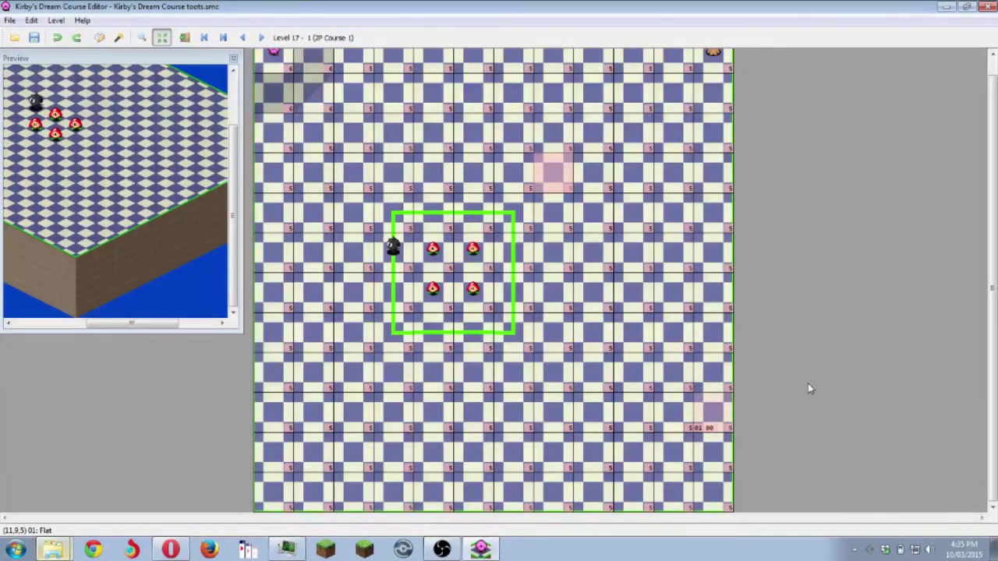
{"action": "scroll", "coordinate": [808, 383], "scroll_direction": "up", "scroll_amount": 1}
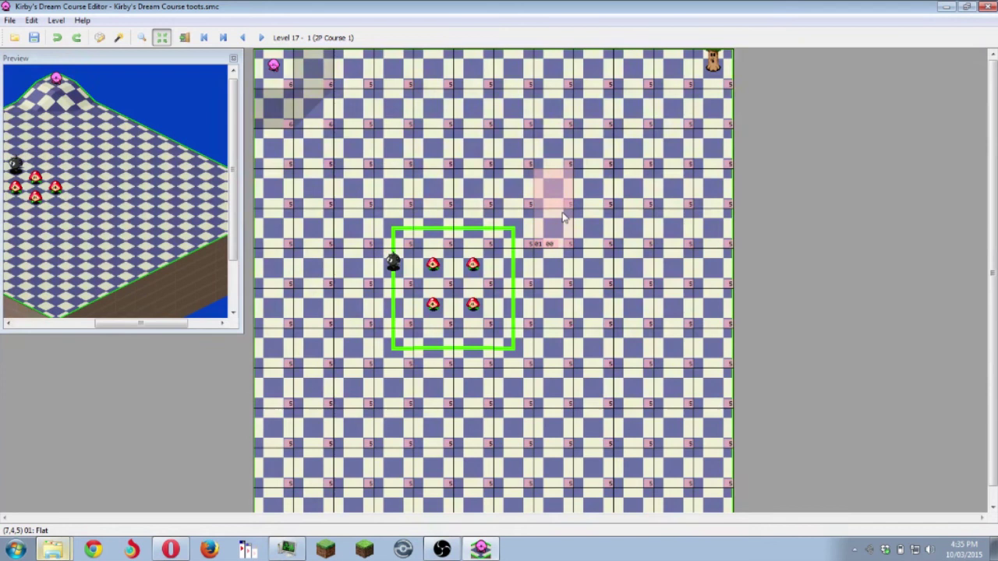
- Examine the Gordo path's northeast corner tile (6, 4) and the tile block (3, 4) to (6, 7) that encloses the path
{"action": "left_click_drag", "start_coordinate": [520, 226], "coordinate": [406, 344]}
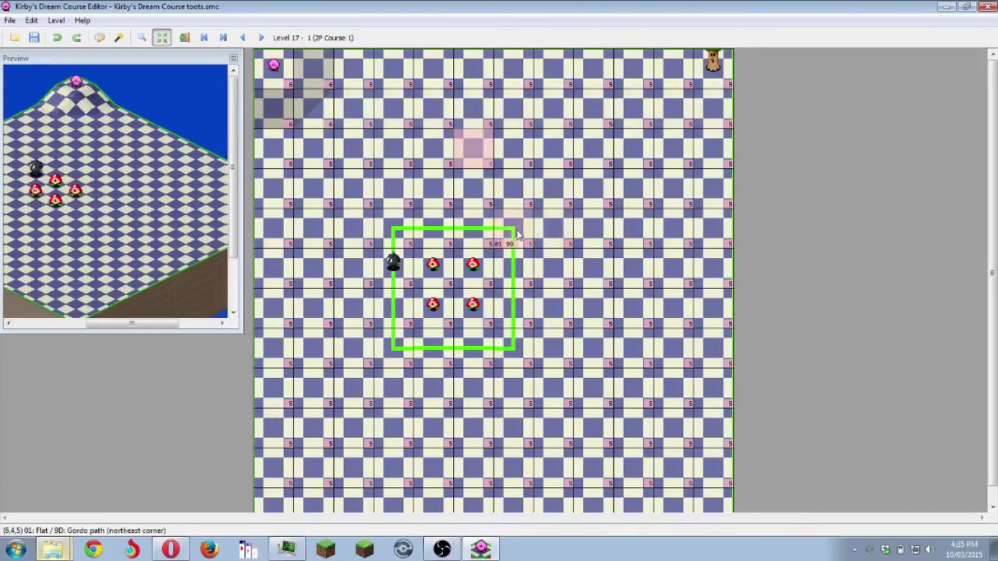
{"action": "left_click", "coordinate": [518, 234]}
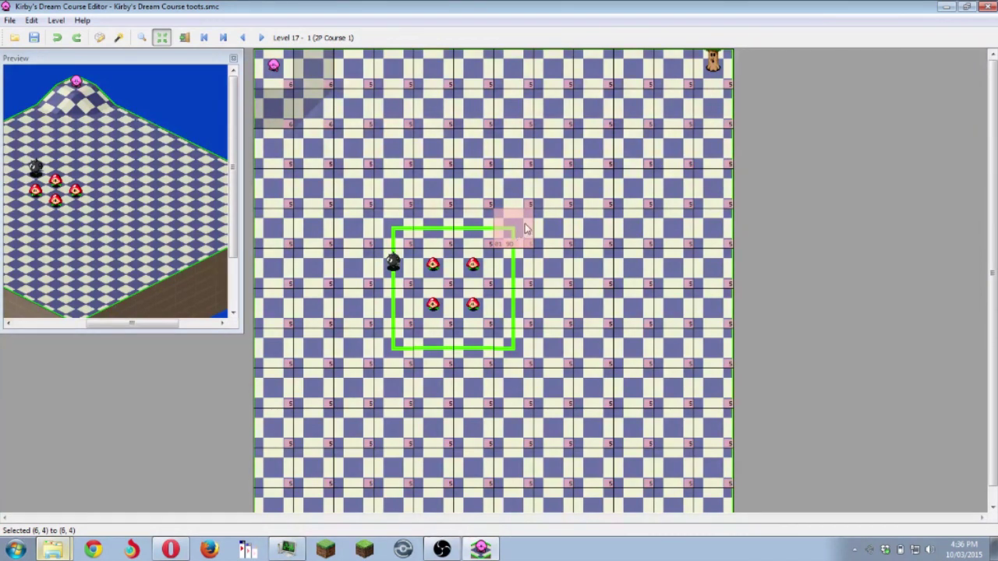
{"action": "left_click_drag", "start_coordinate": [393, 228], "coordinate": [513, 347]}
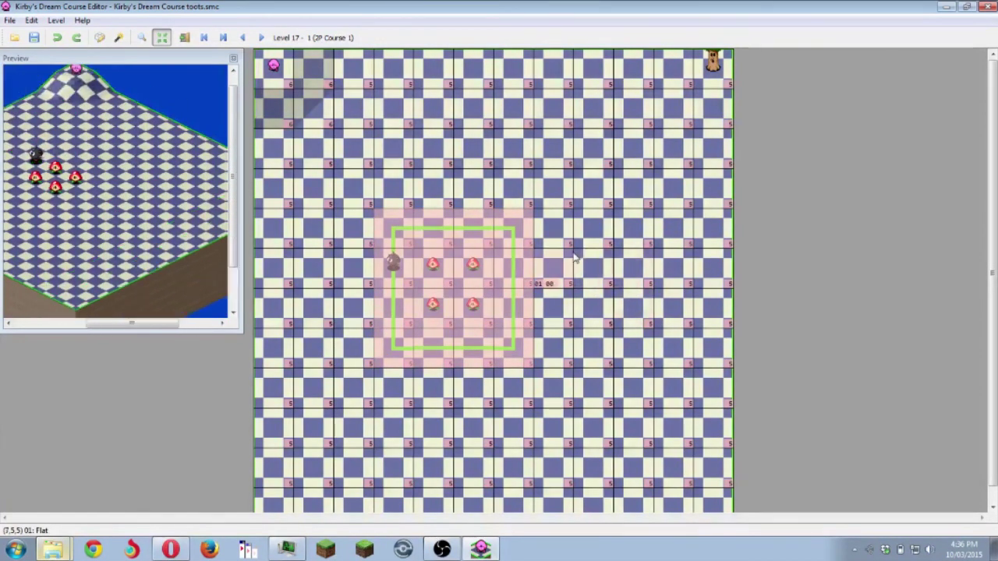
{"action": "left_click", "coordinate": [566, 270]}
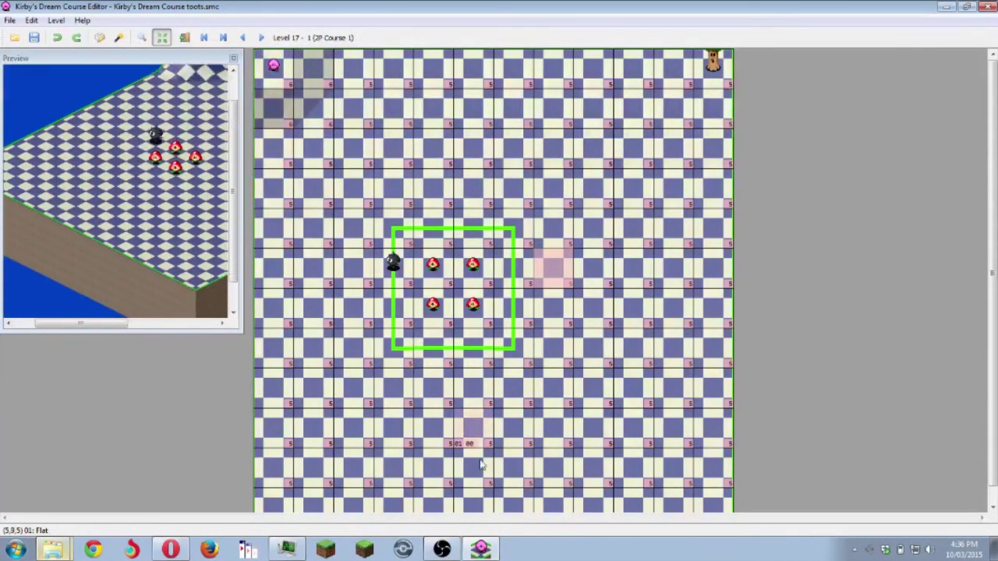
{"action": "left_click", "coordinate": [445, 549]}
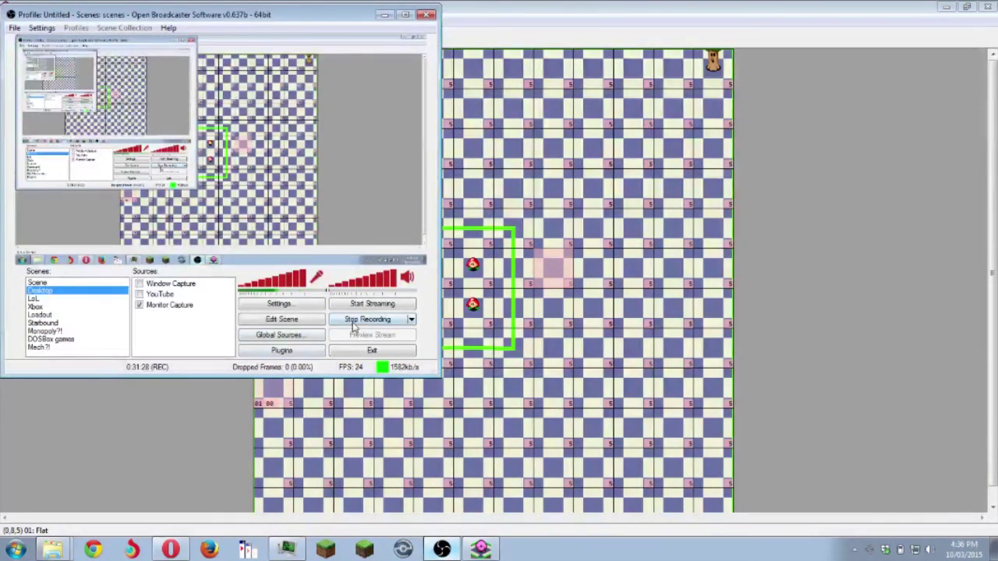